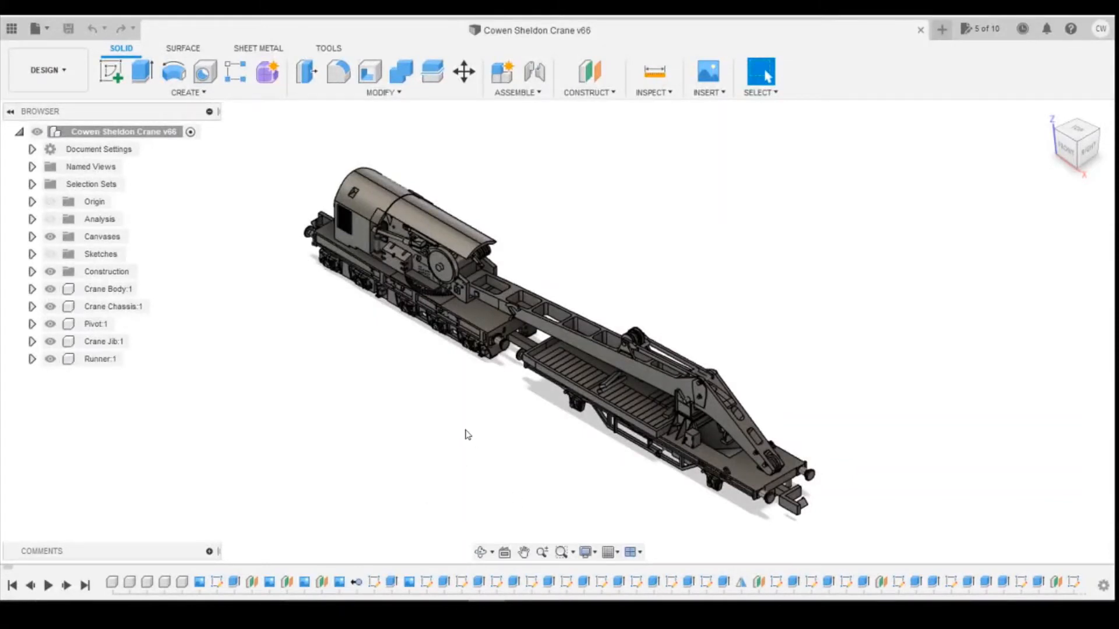
Step: Hide the Runner, Crane Jib, Crane Chassis and Crane Body components and activate the Pivot component
left_click(51, 359)
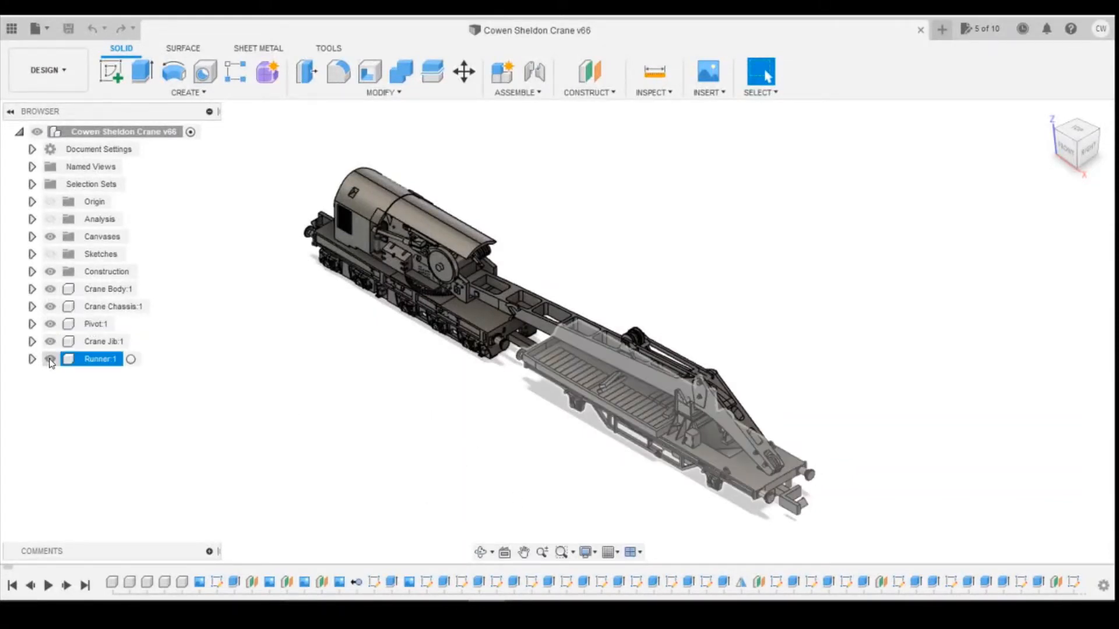
left_click(51, 342)
left_click(51, 306)
left_click(51, 289)
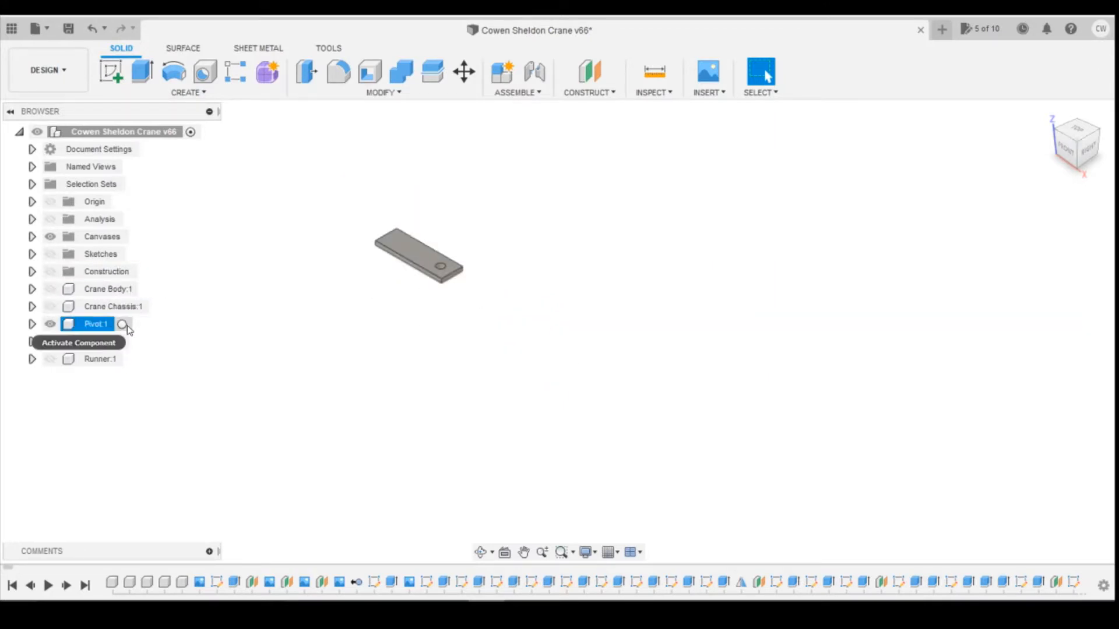
left_click(124, 325)
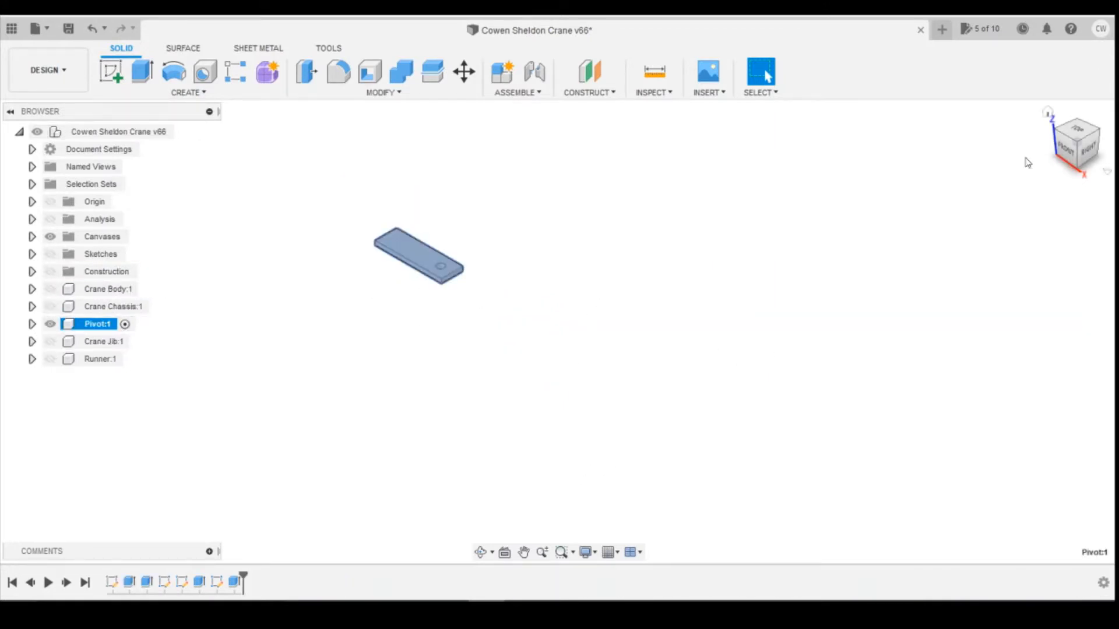
Step: Examine the pivot's underside and check the radius of its through hole
left_click(1077, 167)
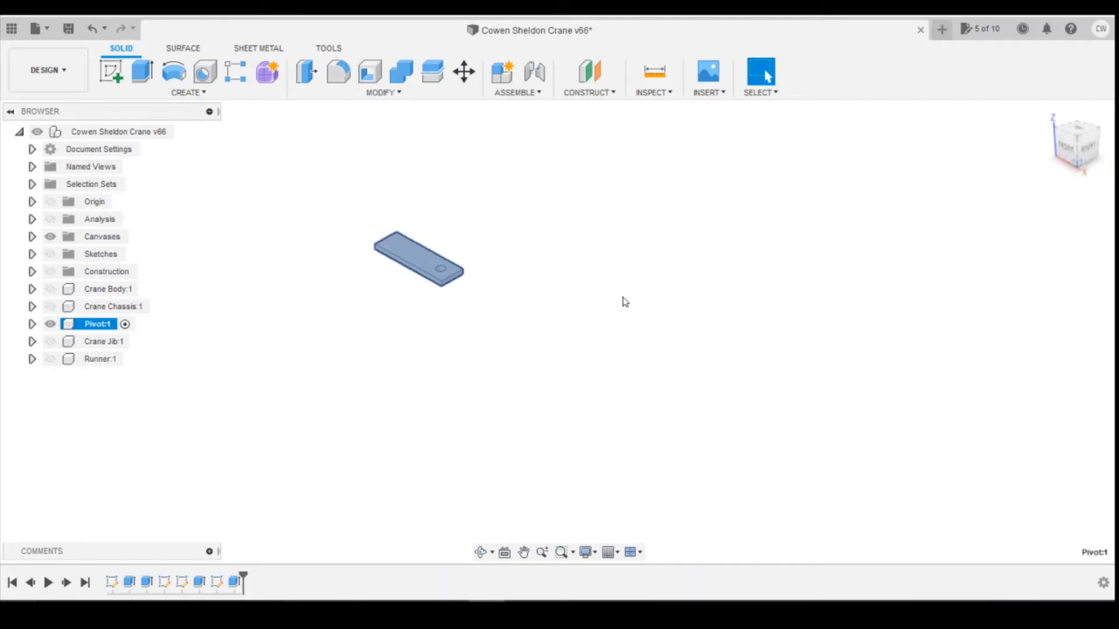
scroll(457, 415, "up", 8)
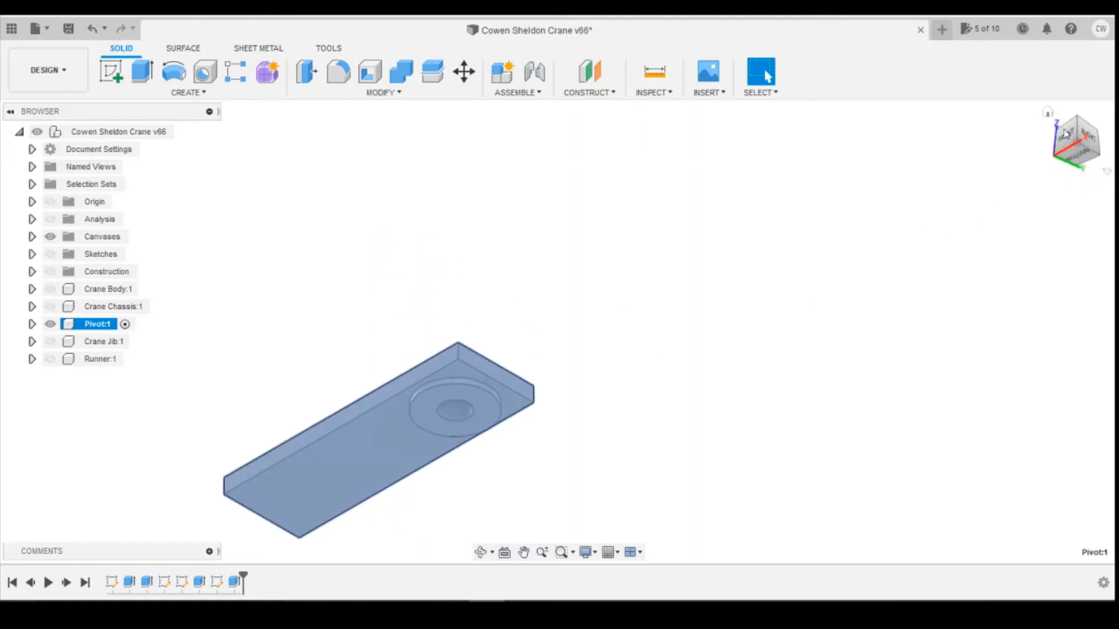
left_click(1066, 134)
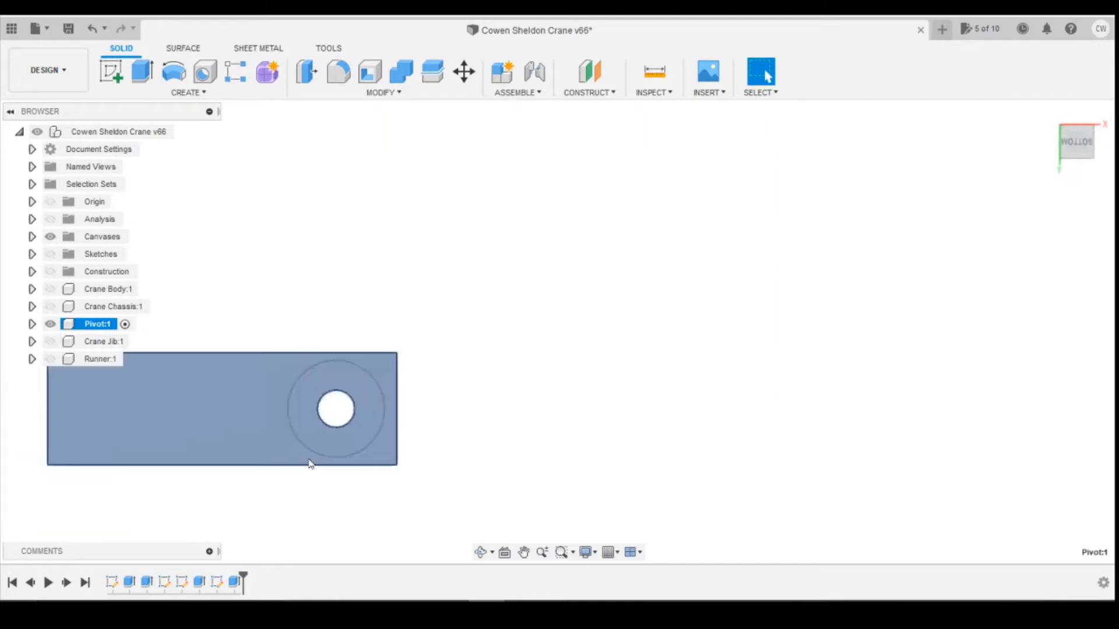
scroll(326, 431, "up", 5)
left_click(346, 414)
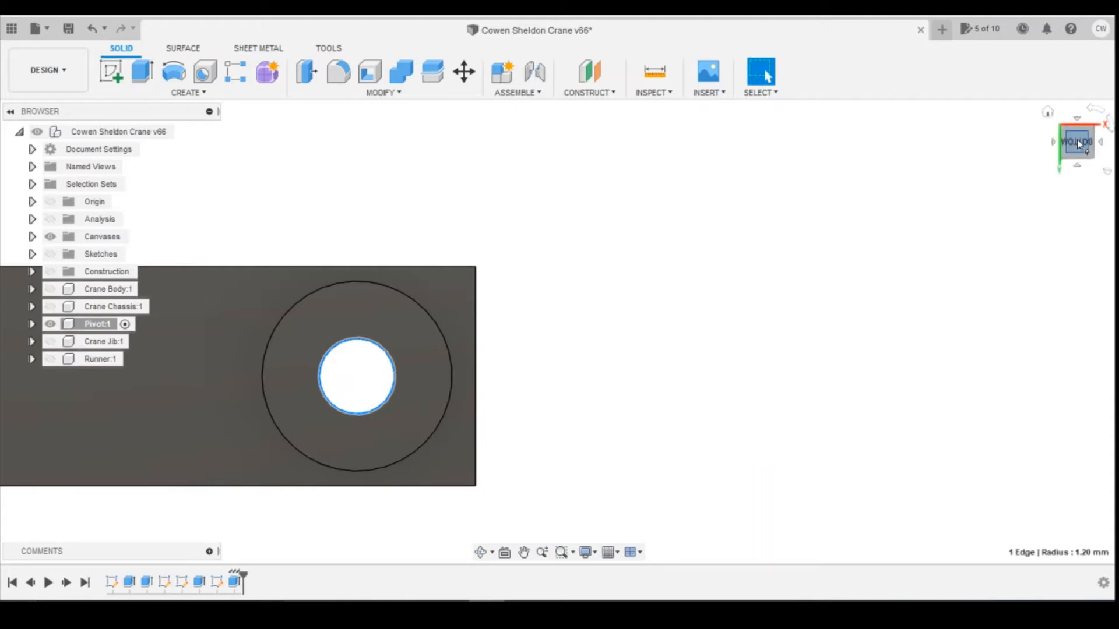
left_click_drag(1075, 145, 1077, 169)
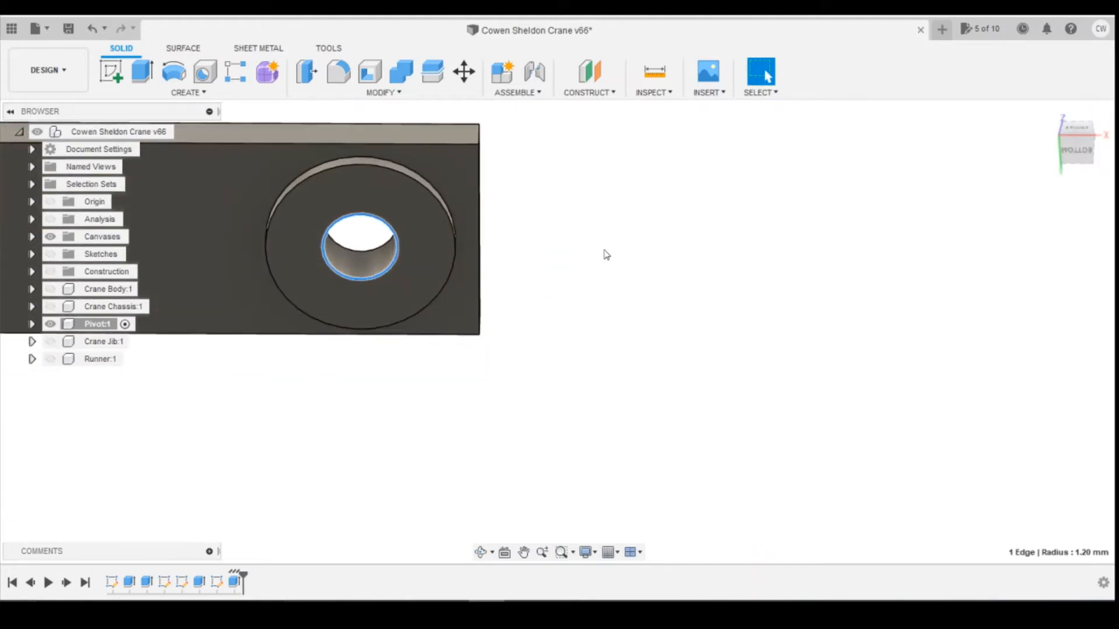
scroll(589, 254, "down", 2)
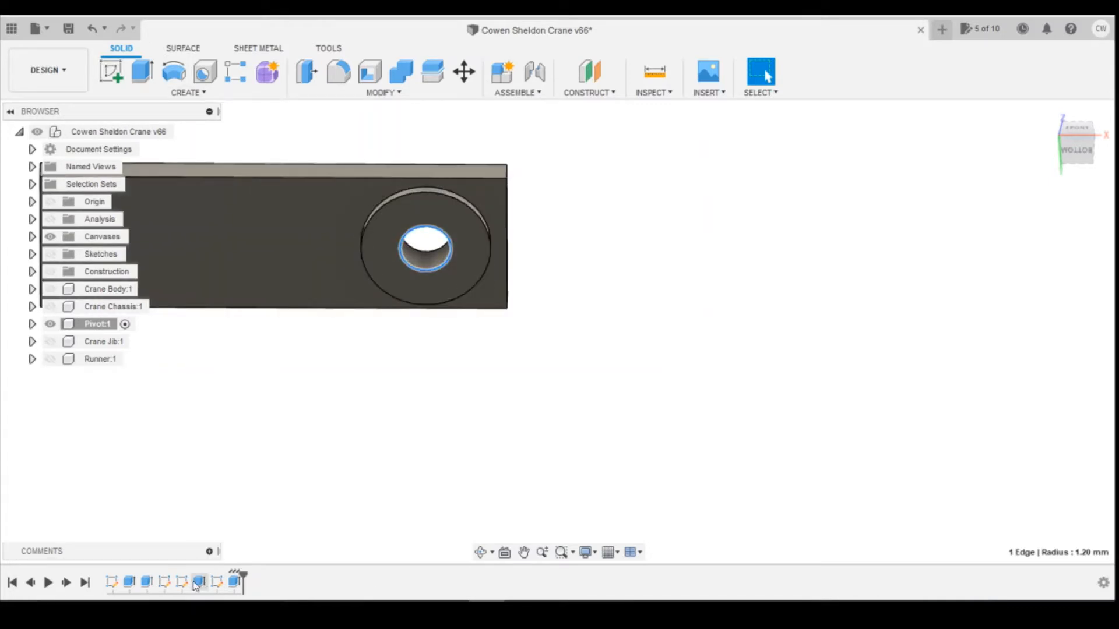
Step: Edit the pivot hole's sketch and set the circle's diameter to 2.3 mm
left_click(183, 583)
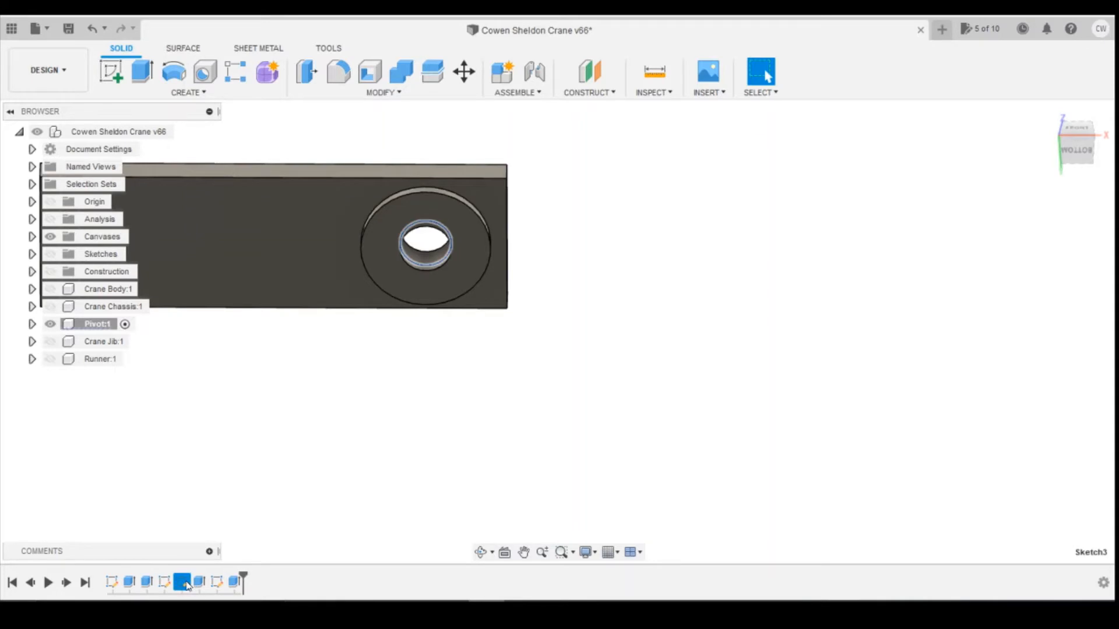
right_click(184, 583)
left_click(244, 486)
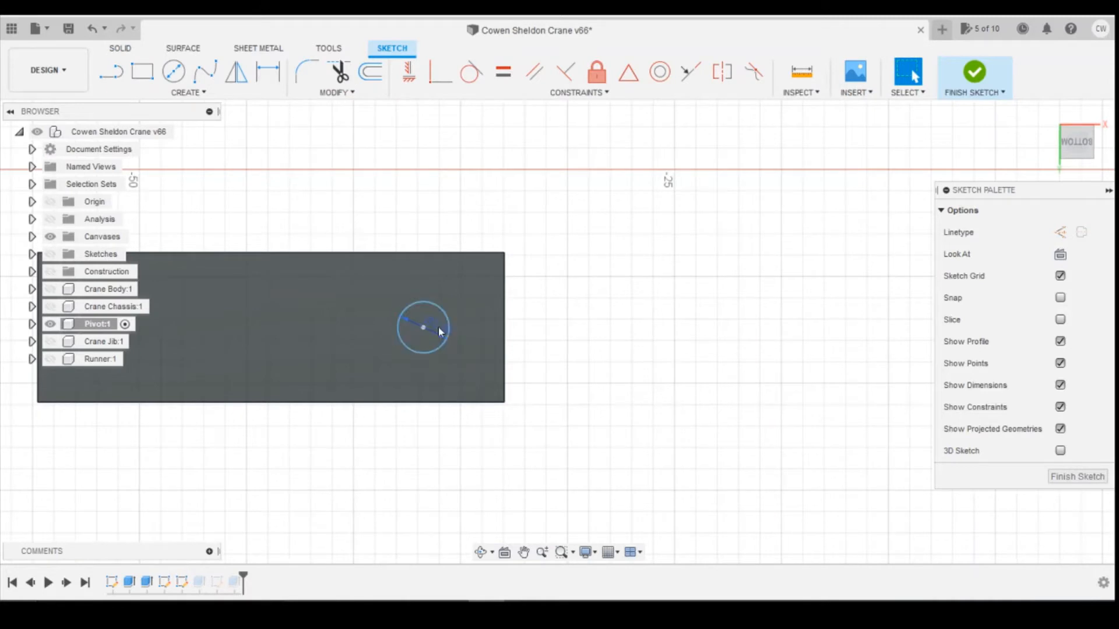
double_click(437, 324)
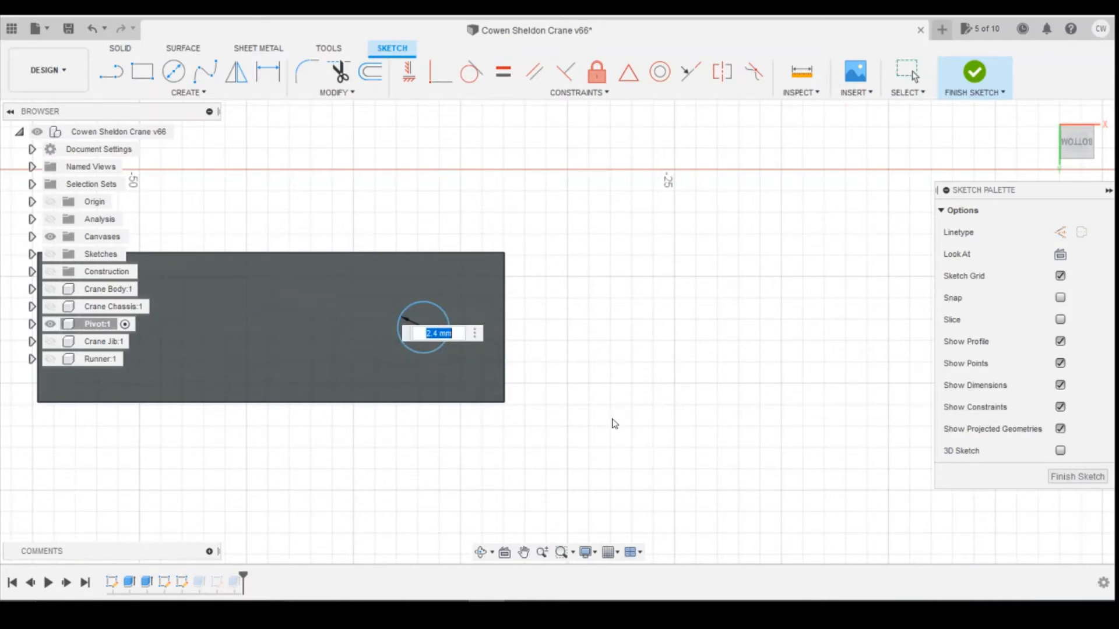
type("2.3")
key("Return")
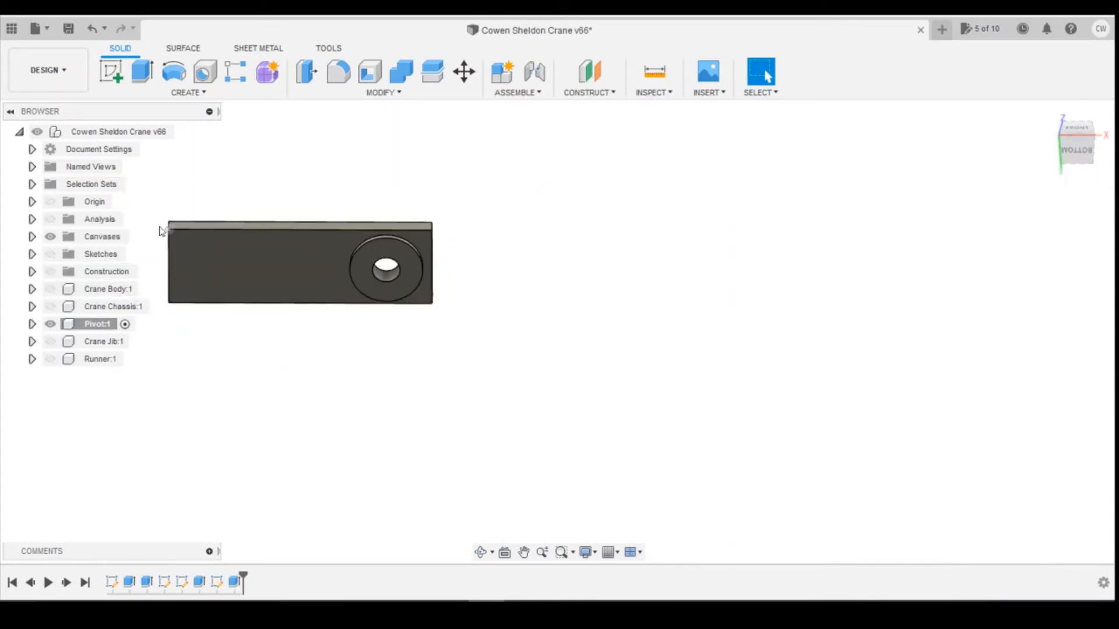
Step: Show the Crane Chassis, activate the top-level assembly and check the radius of the pivot hole
left_click(51, 306)
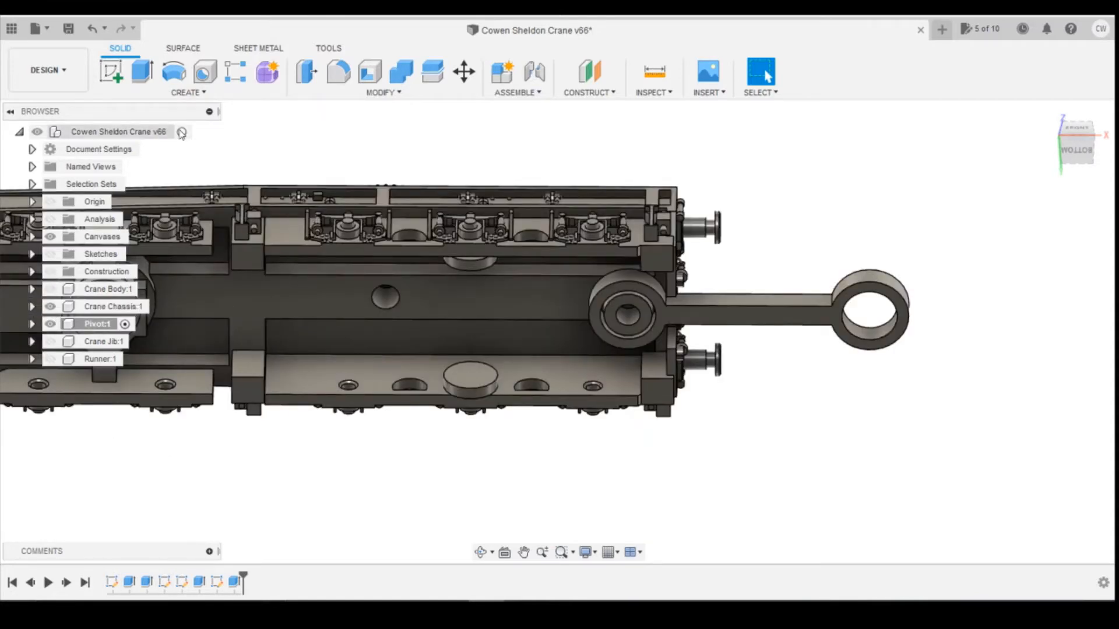
left_click(182, 133)
left_click(396, 305)
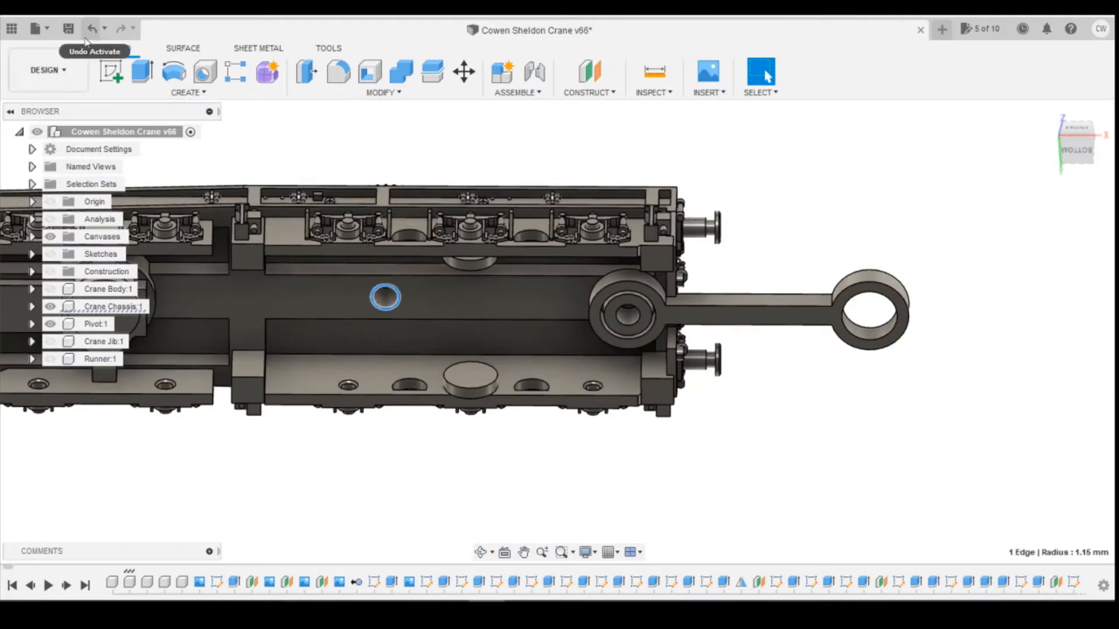
Step: Undo the assembly activation, the chassis display and the hole diameter edit, and finish the hole sketch
left_click(92, 34)
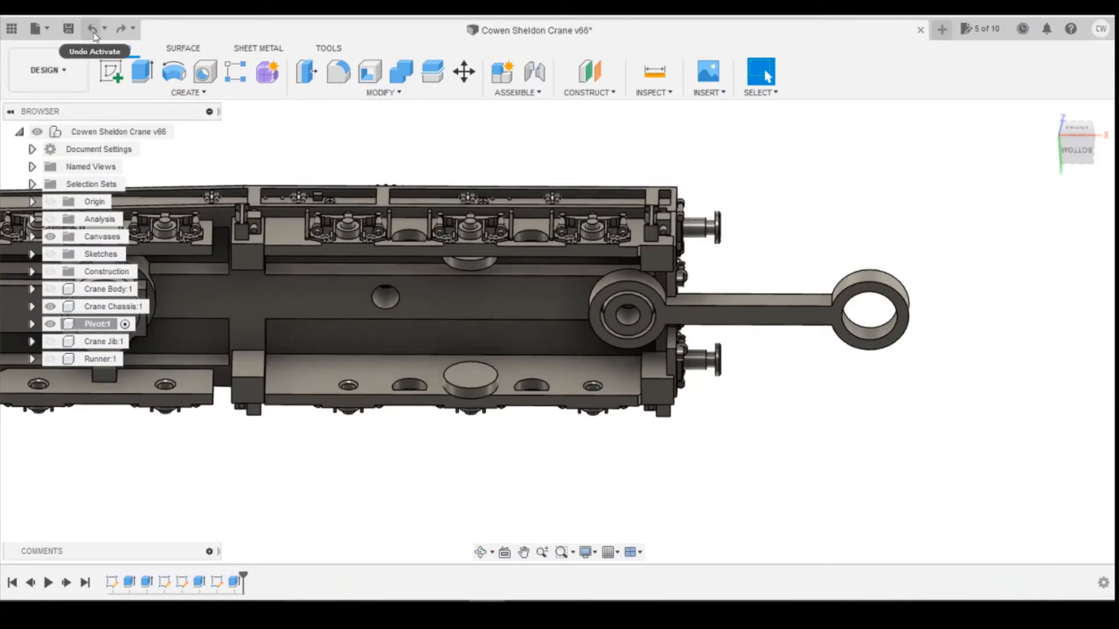
left_click(93, 34)
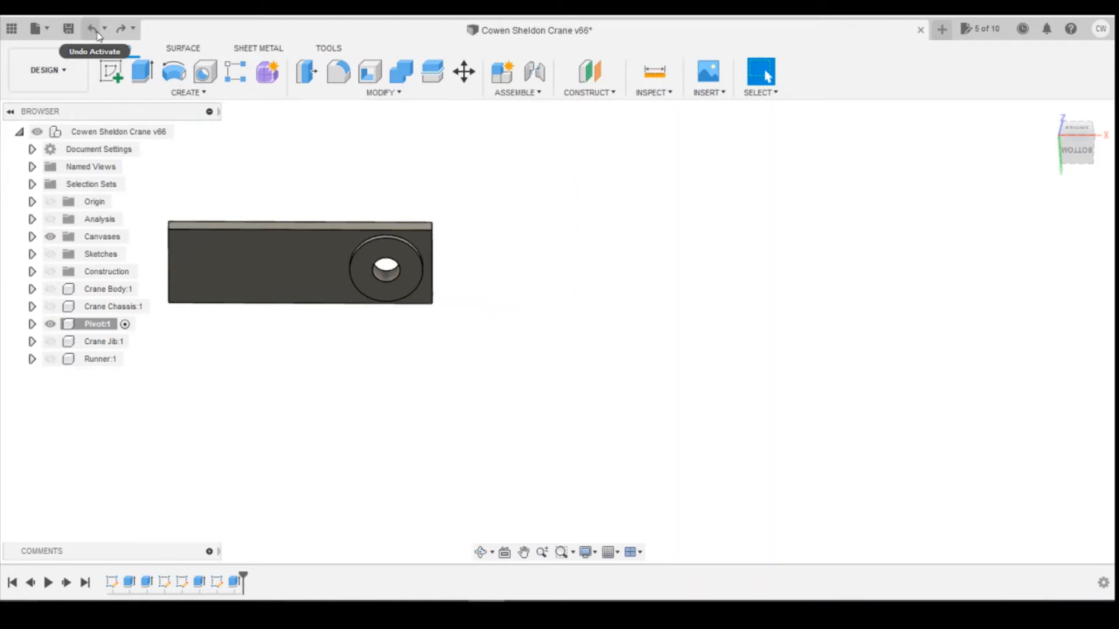
left_click(97, 34)
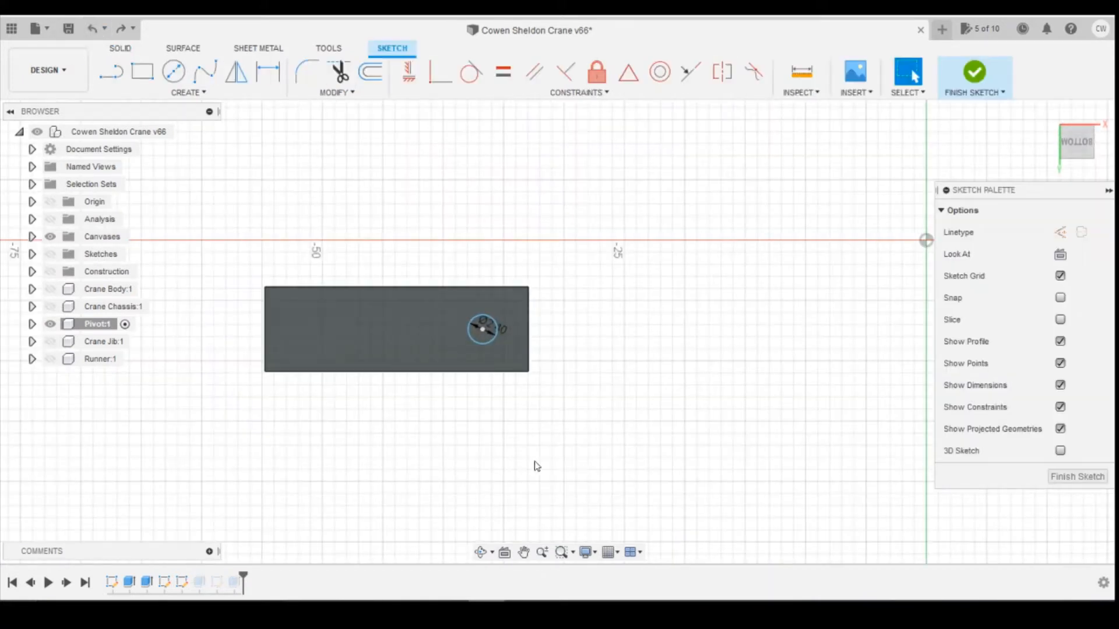
left_click(977, 86)
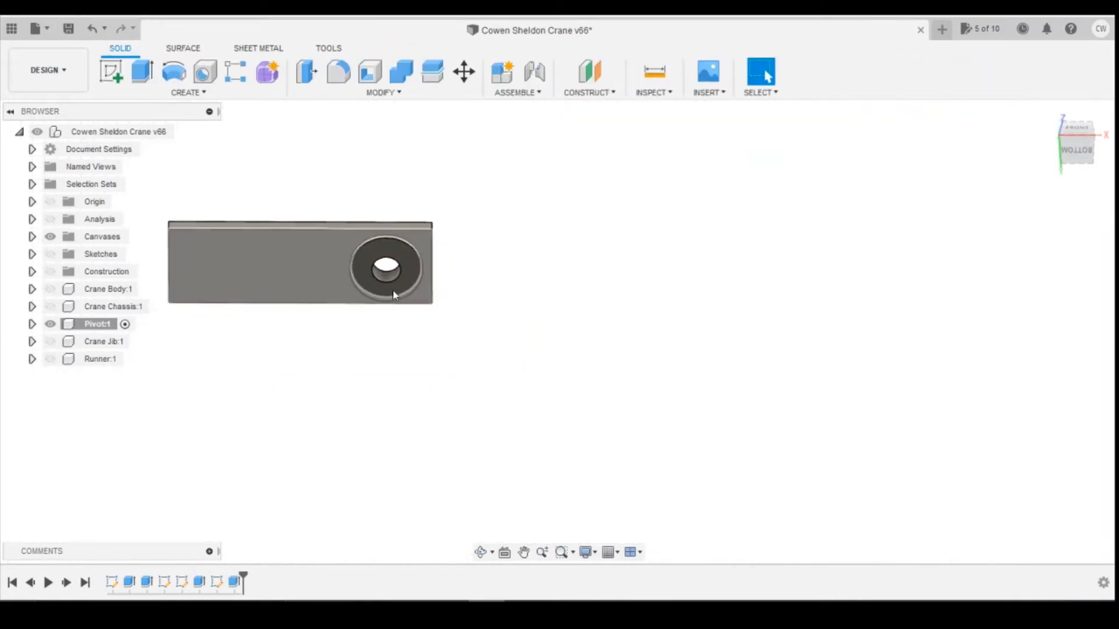
left_click(115, 74)
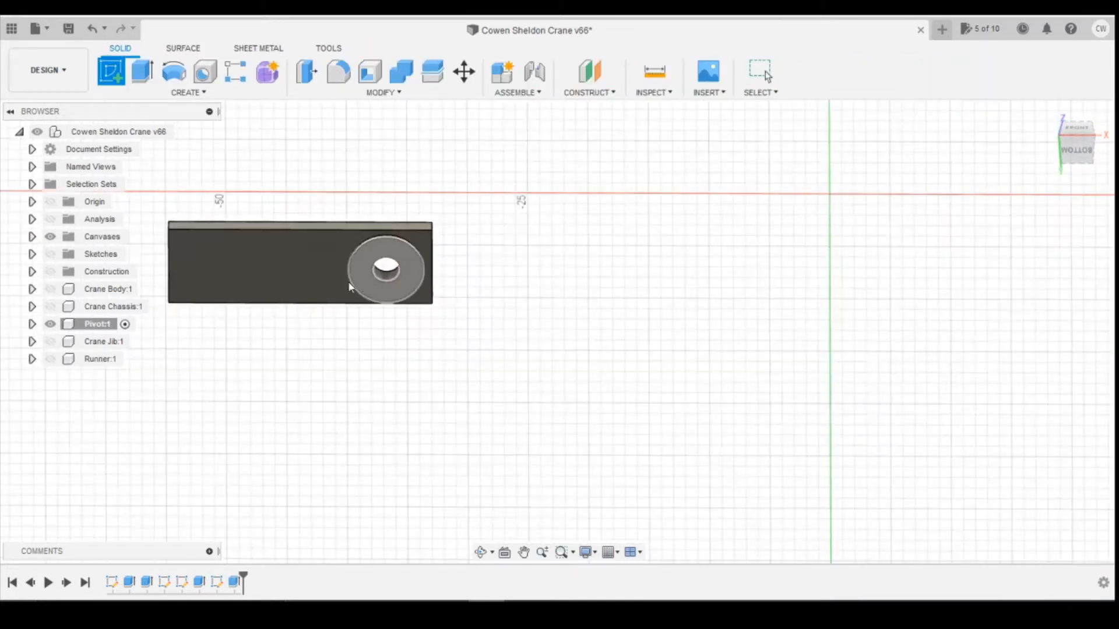
key("Escape")
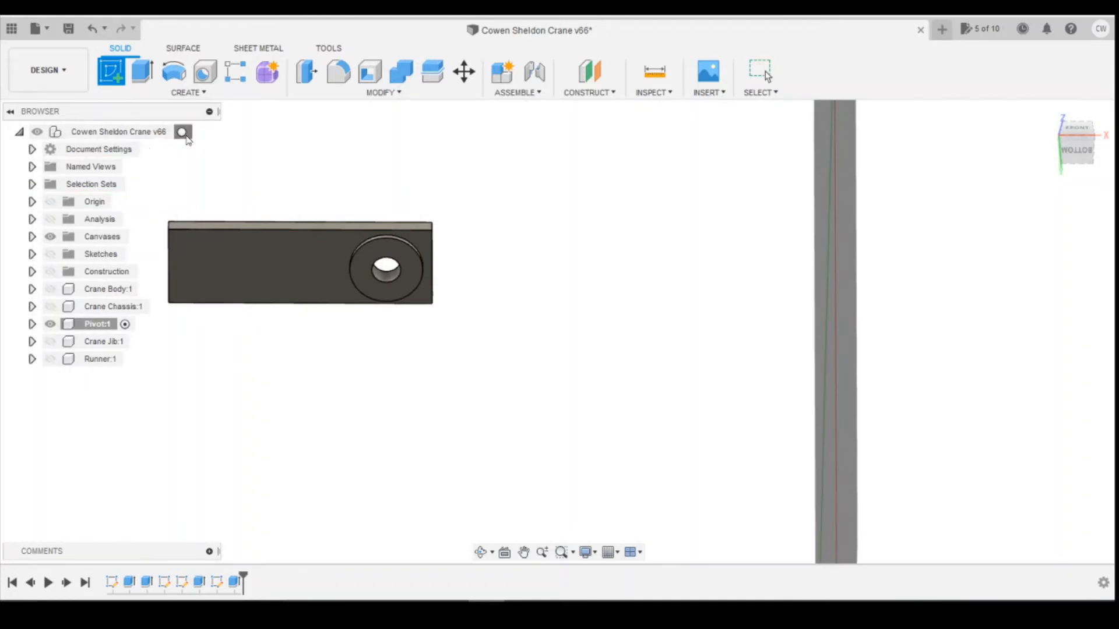
left_click(183, 132)
left_click(85, 584)
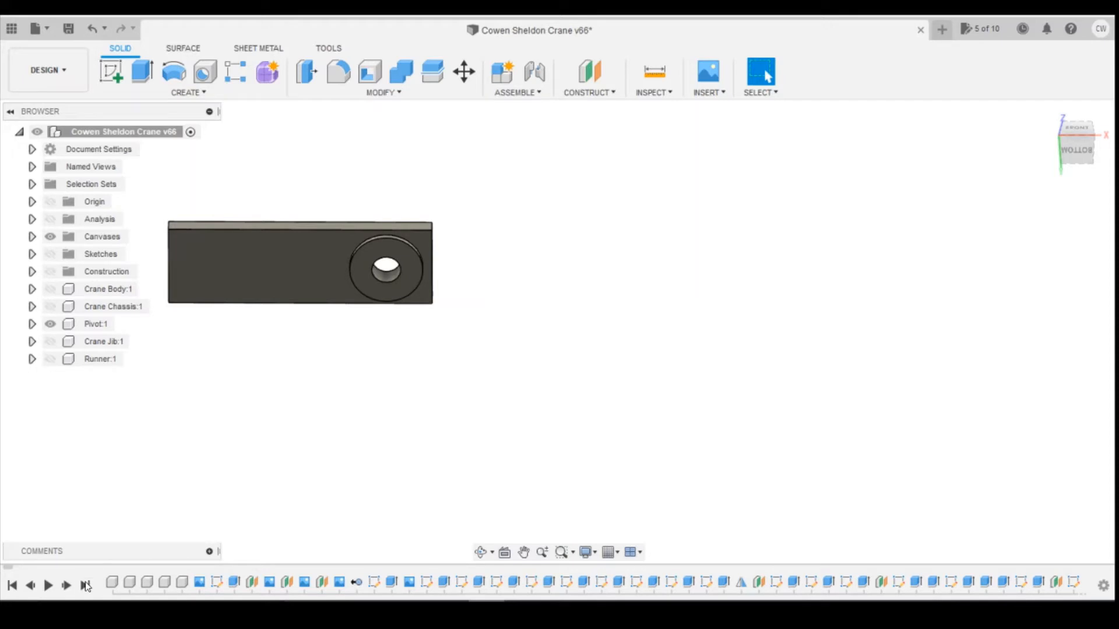
left_click(125, 324)
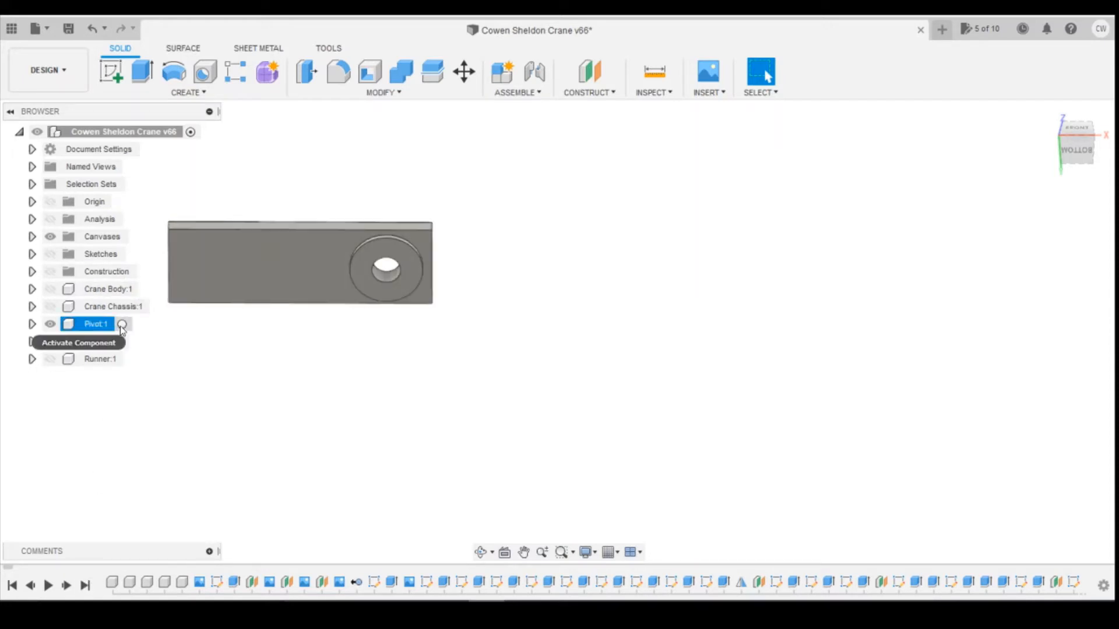
left_click(184, 301)
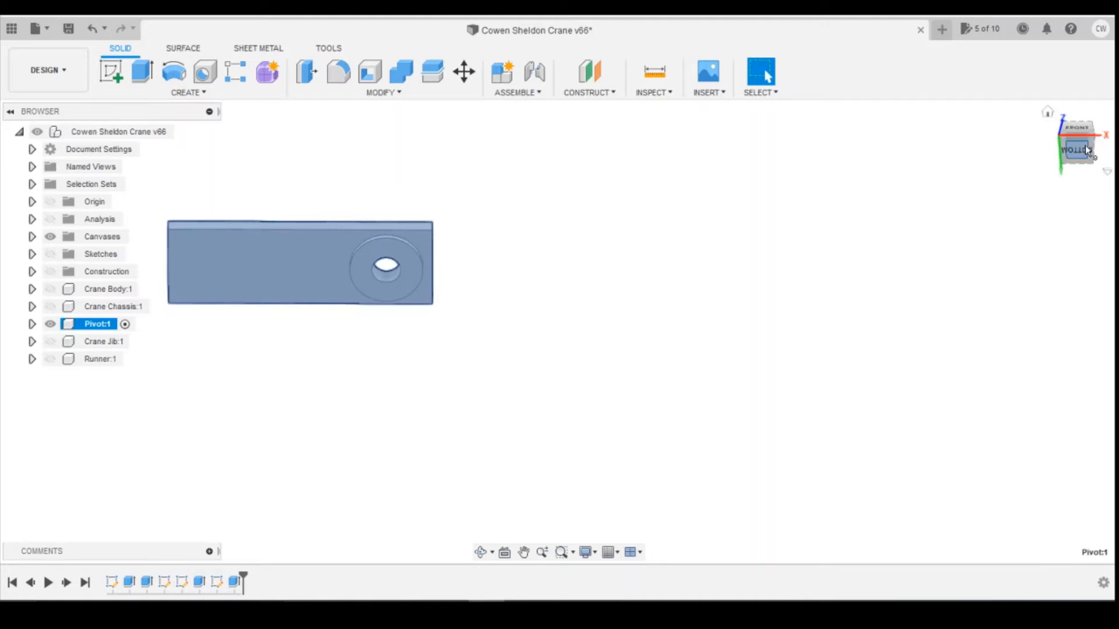
Step: Sketch a 2.3 mm diameter circle on the pivot's top face, concentric with the existing hole
left_click_drag(1088, 151, 1092, 229)
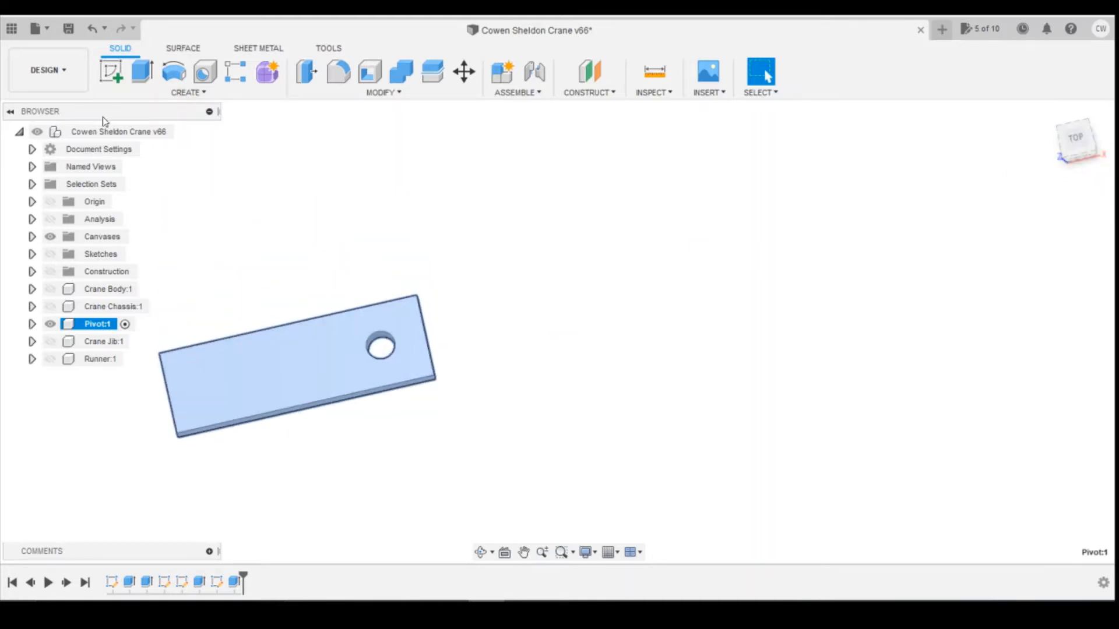
left_click(111, 71)
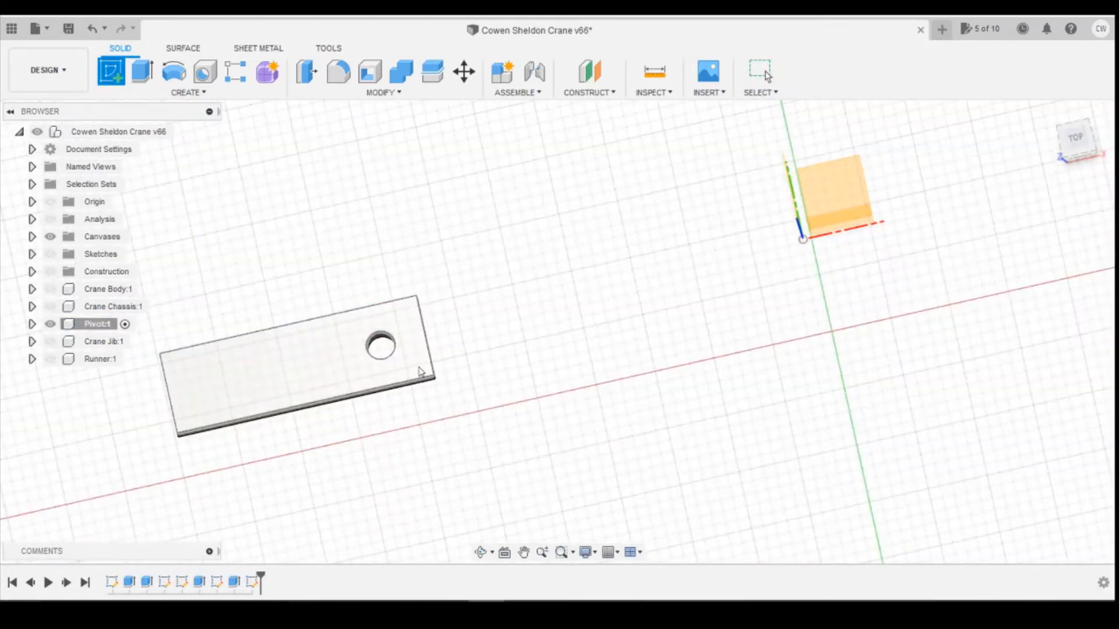
left_click(412, 364)
scroll(725, 356, "up", 3)
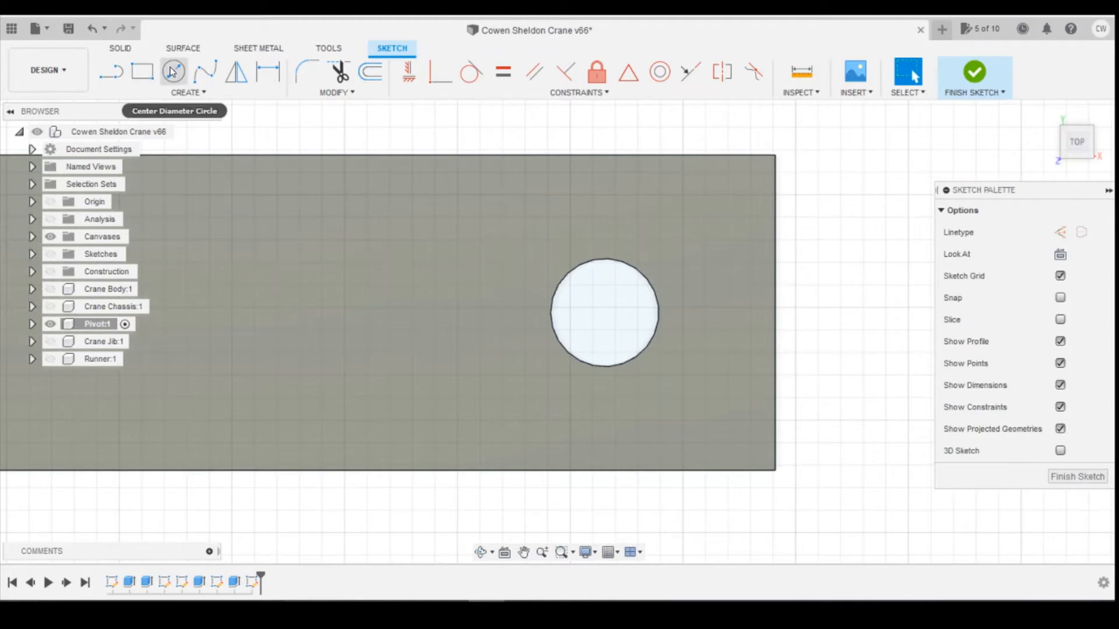
left_click(173, 71)
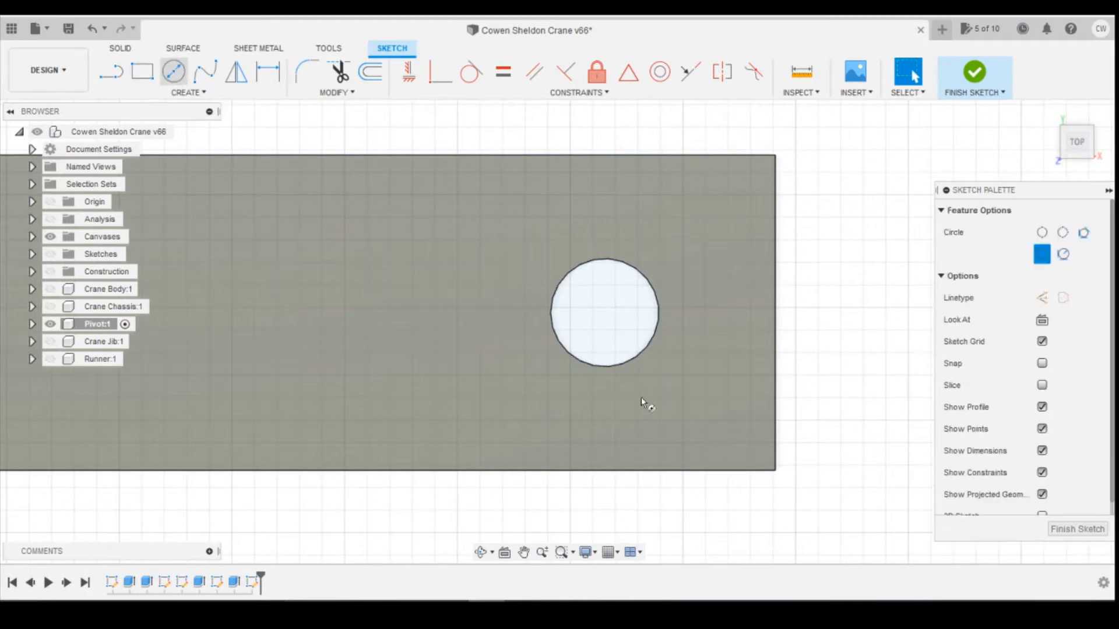
left_click(604, 313)
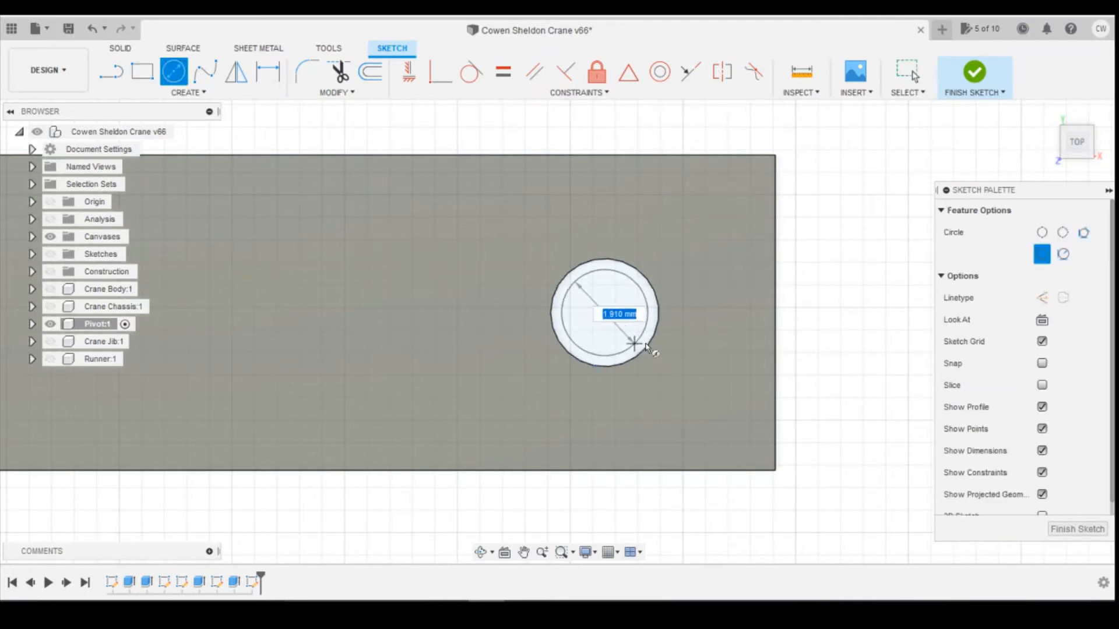
type("2.3")
key("Return")
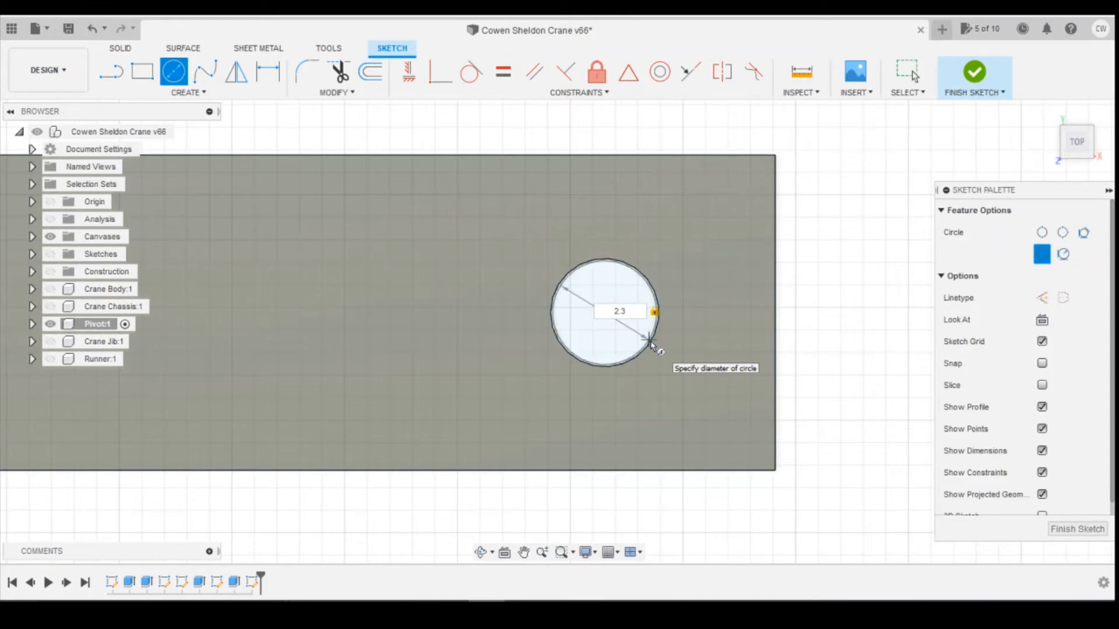
key("Escape")
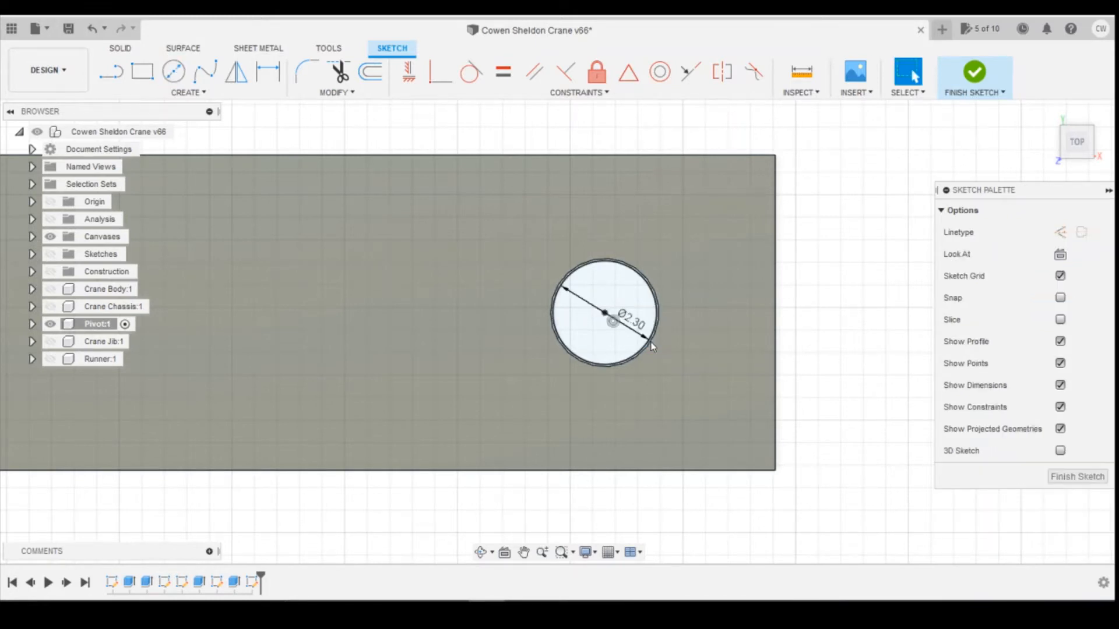
Step: Extrude the thin ring between the 2.3 mm circle and the pivot hole's edge by -1.80 mm, joined to the pivot
scroll(667, 344, "up", 5)
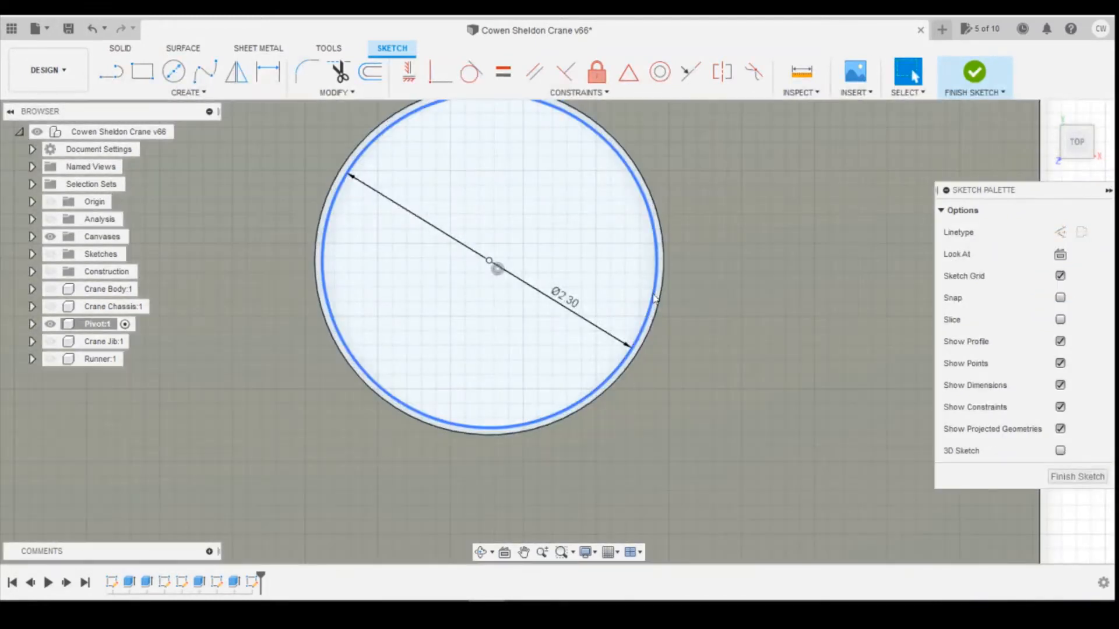
scroll(664, 292, "up", 4)
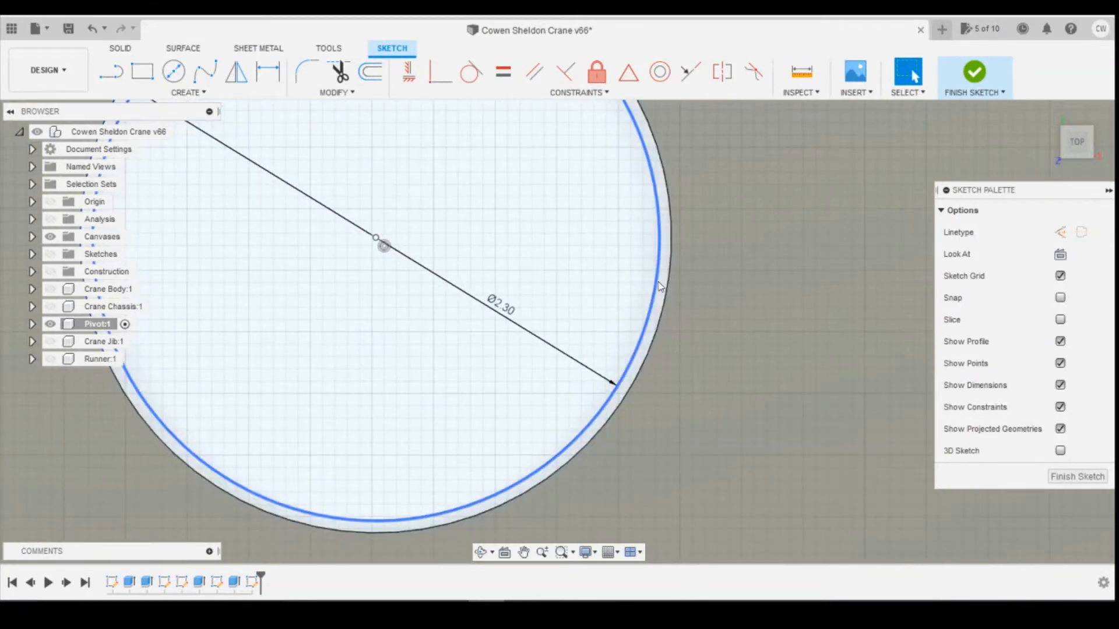
left_click(660, 282)
right_click(661, 285)
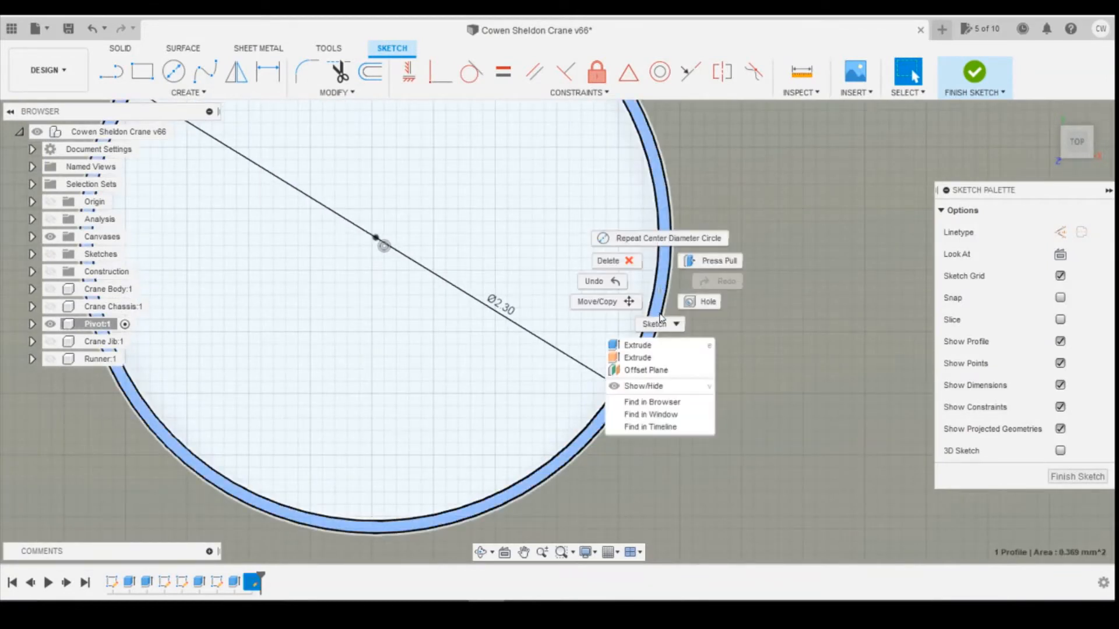
left_click(662, 344)
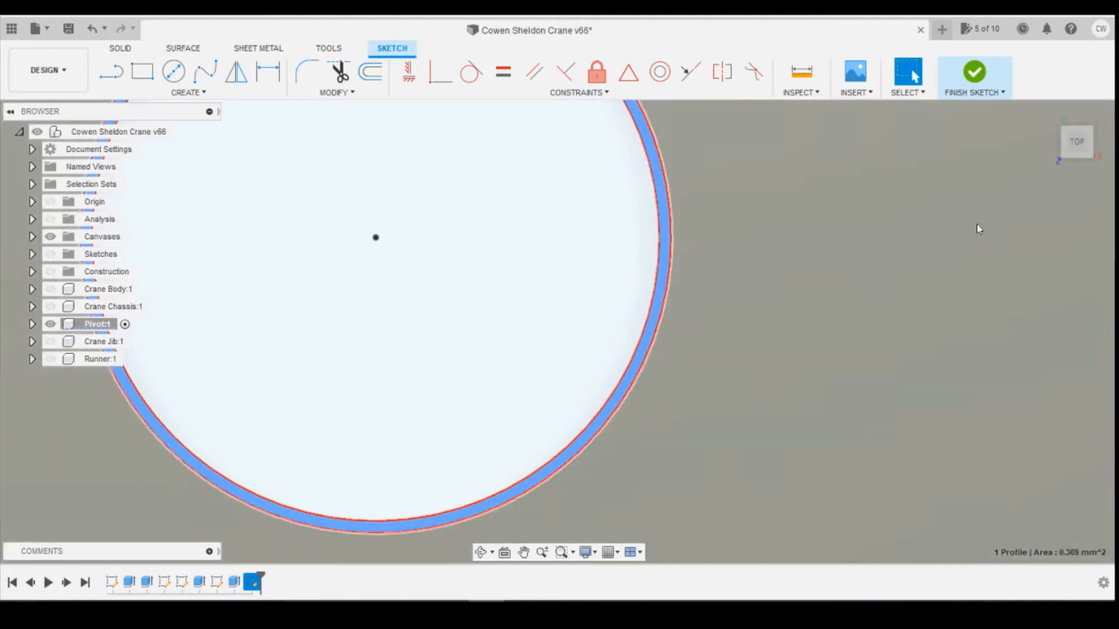
scroll(1004, 162, "down", 3)
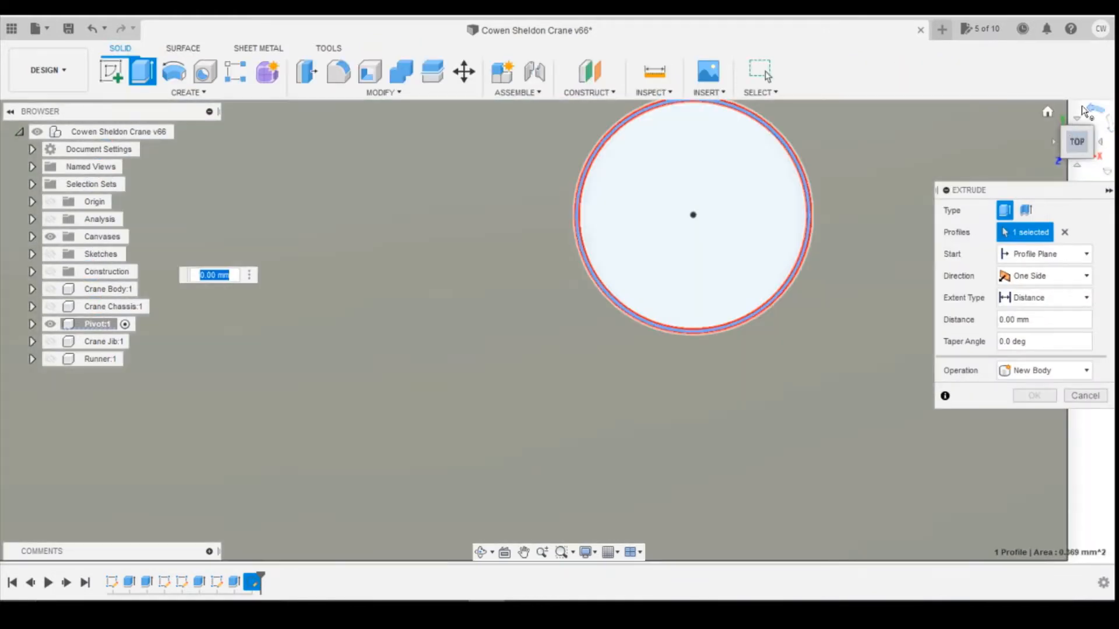
left_click(1083, 110)
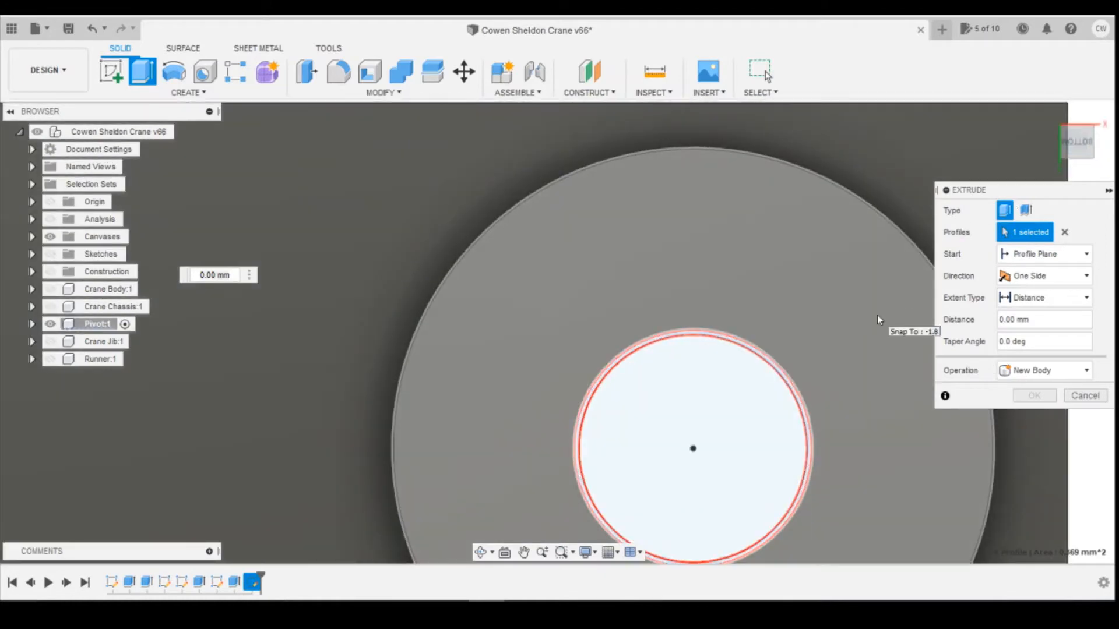
left_click(876, 316)
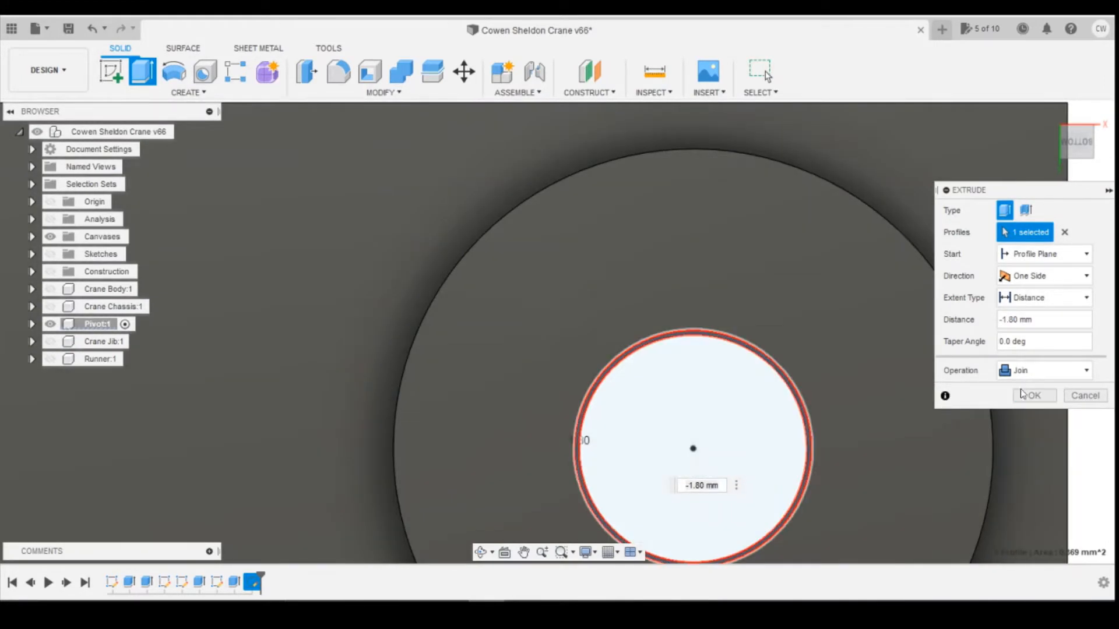
left_click(1032, 396)
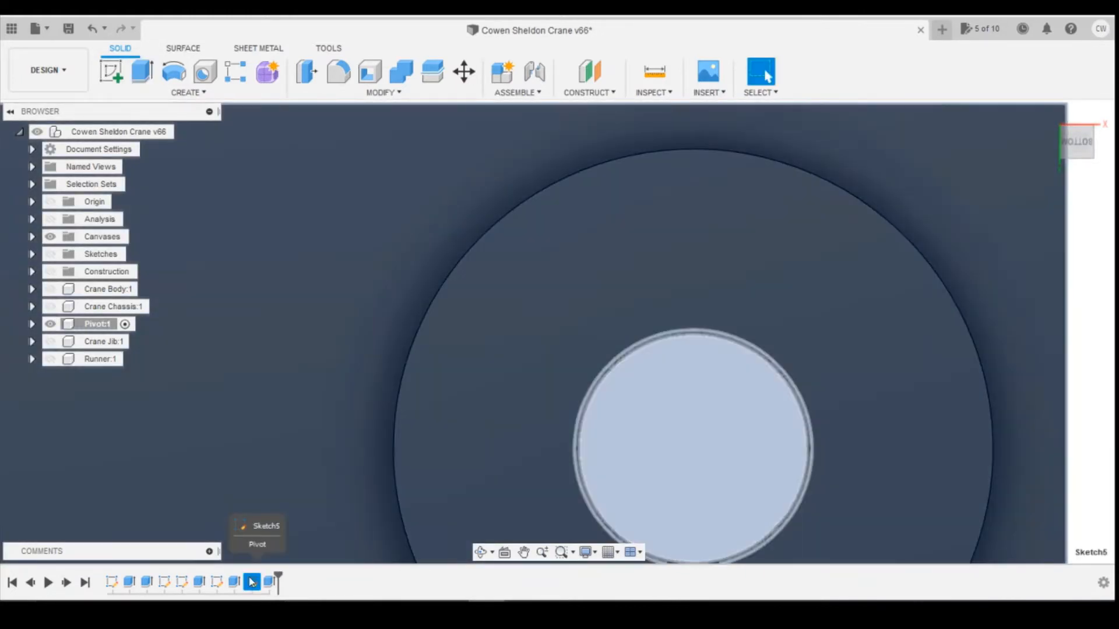
Step: Make Sketch5 in the Pivot component visible again
right_click(252, 582)
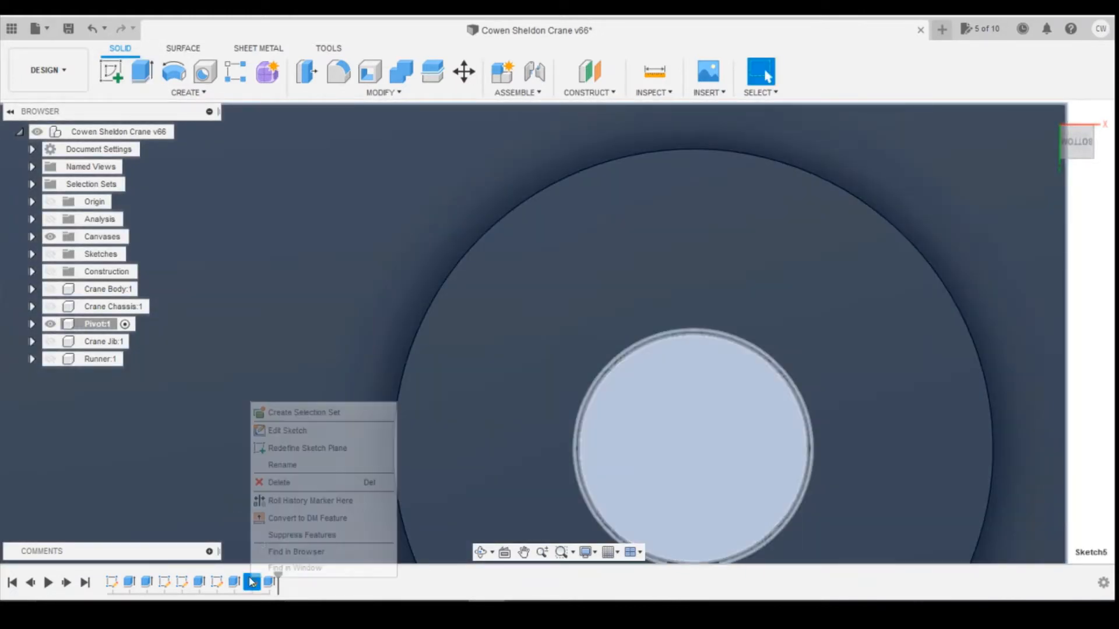
left_click(32, 324)
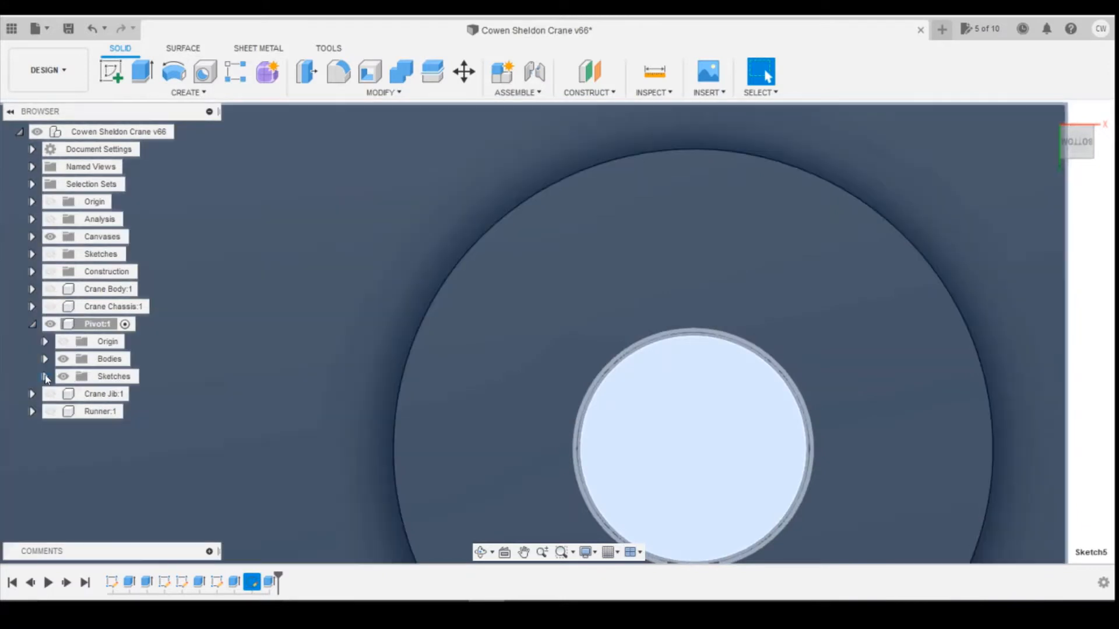
left_click(46, 376)
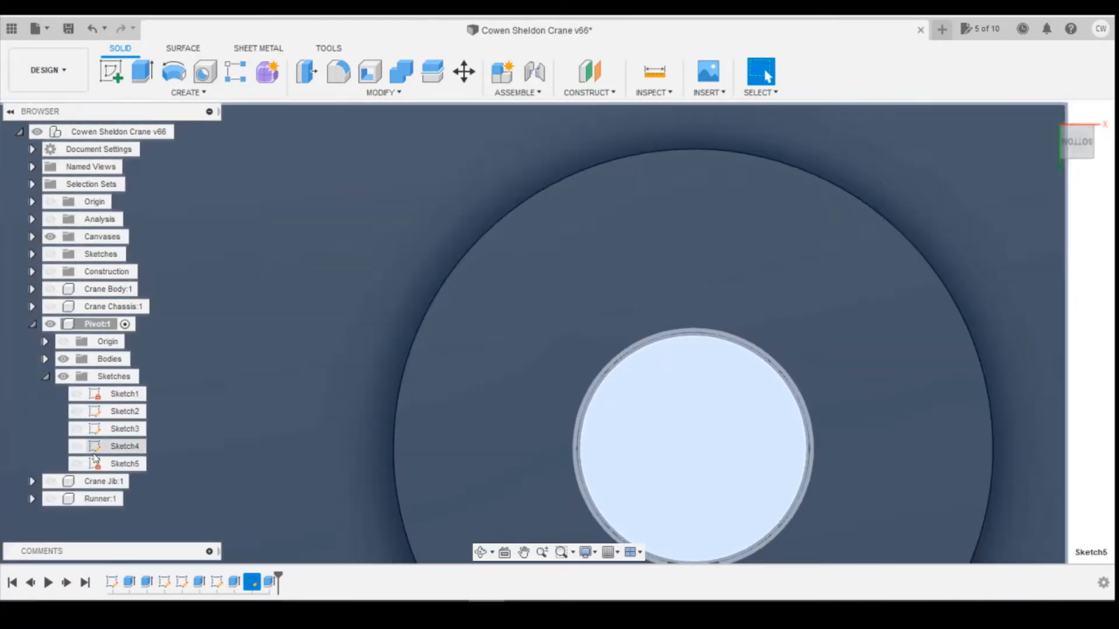
left_click(75, 465)
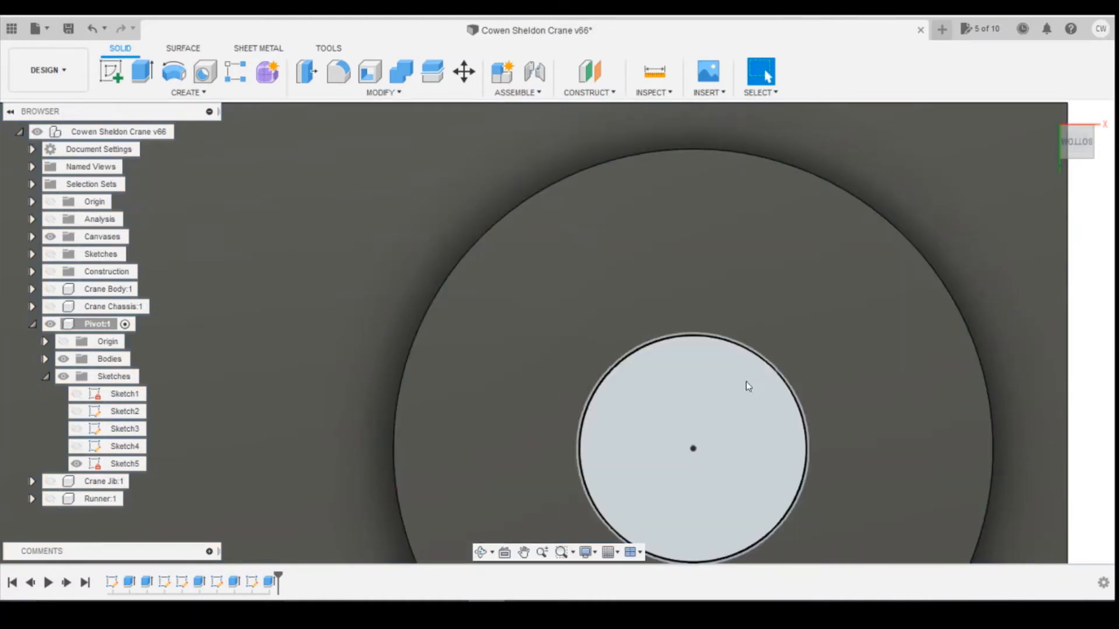
Step: Start extruding the 2.3 mm circle -5.00 mm down through the pivot, with the Crane Chassis shown as a depth reference
left_click(735, 393)
right_click(735, 393)
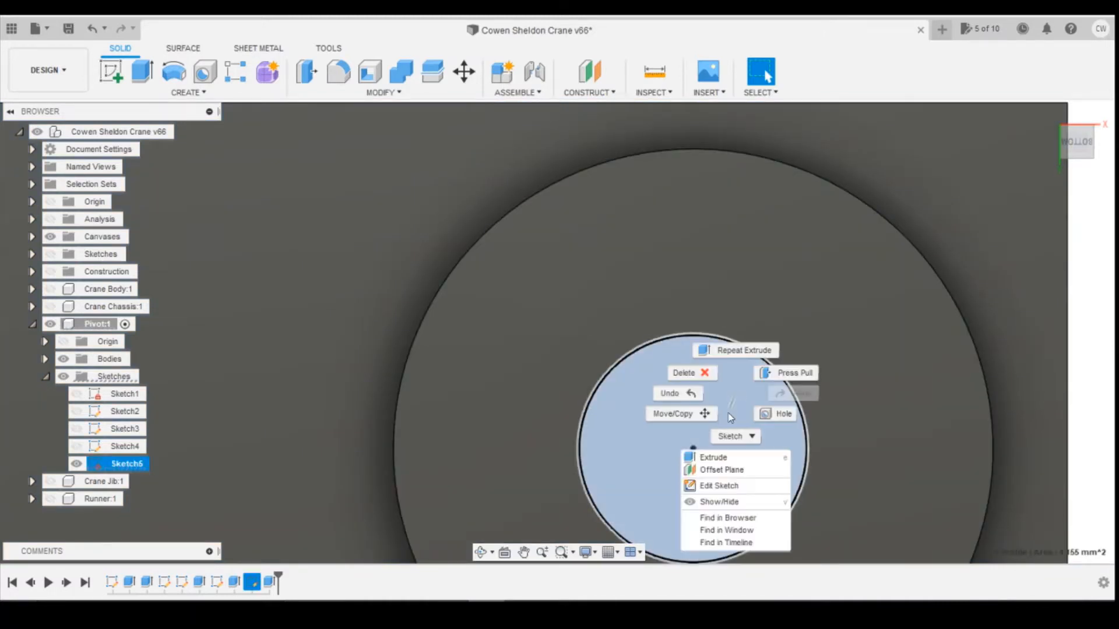
left_click(713, 458)
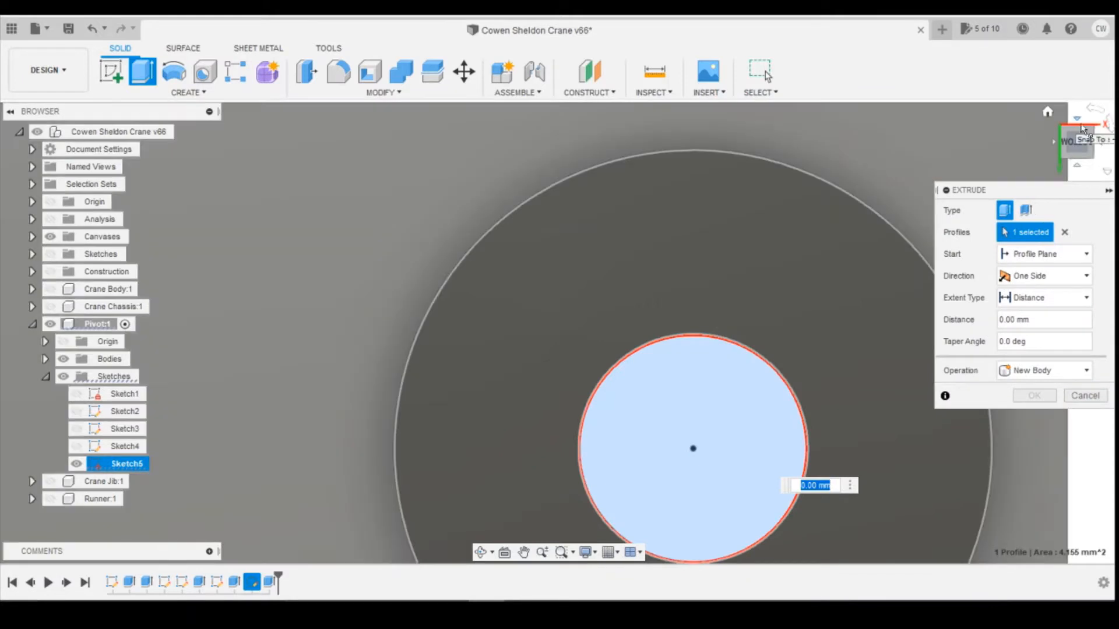
left_click(1081, 131)
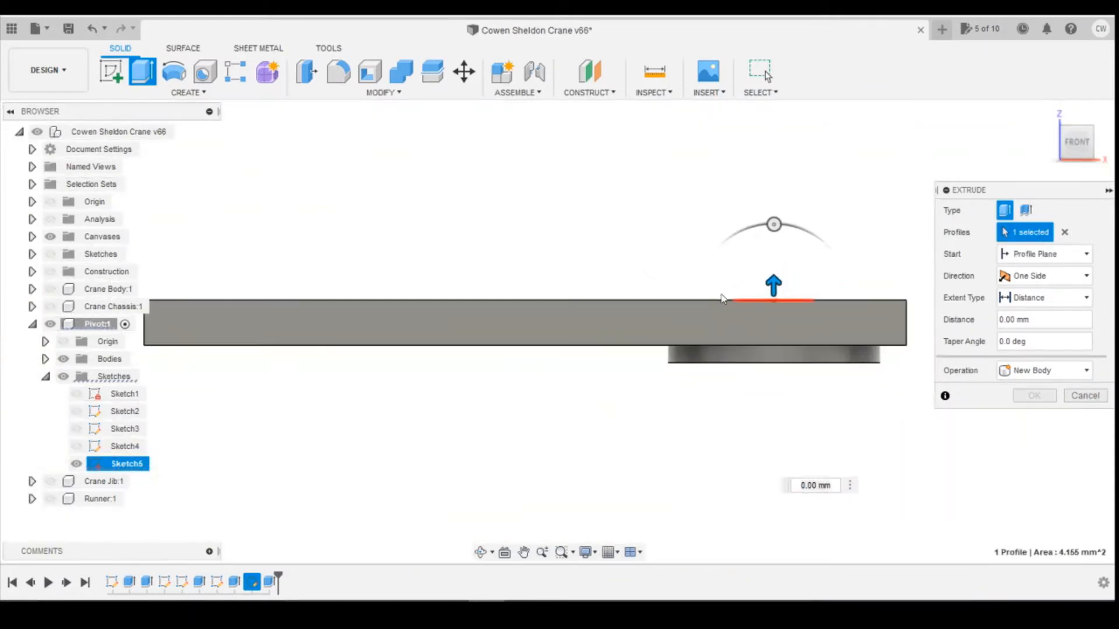
scroll(723, 298, "down", 3)
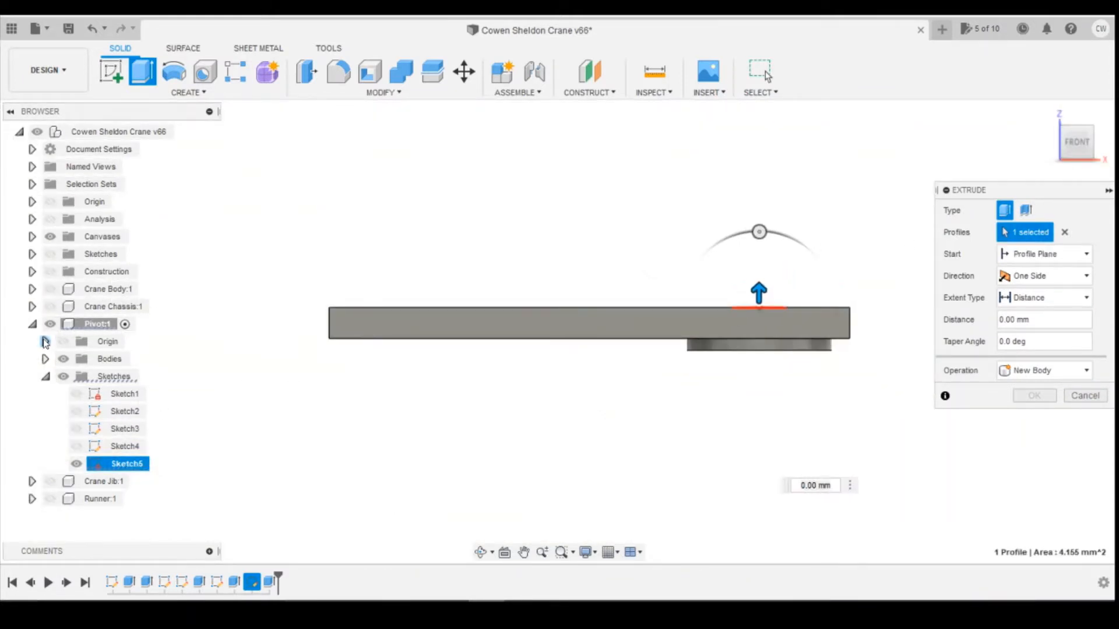
left_click(52, 306)
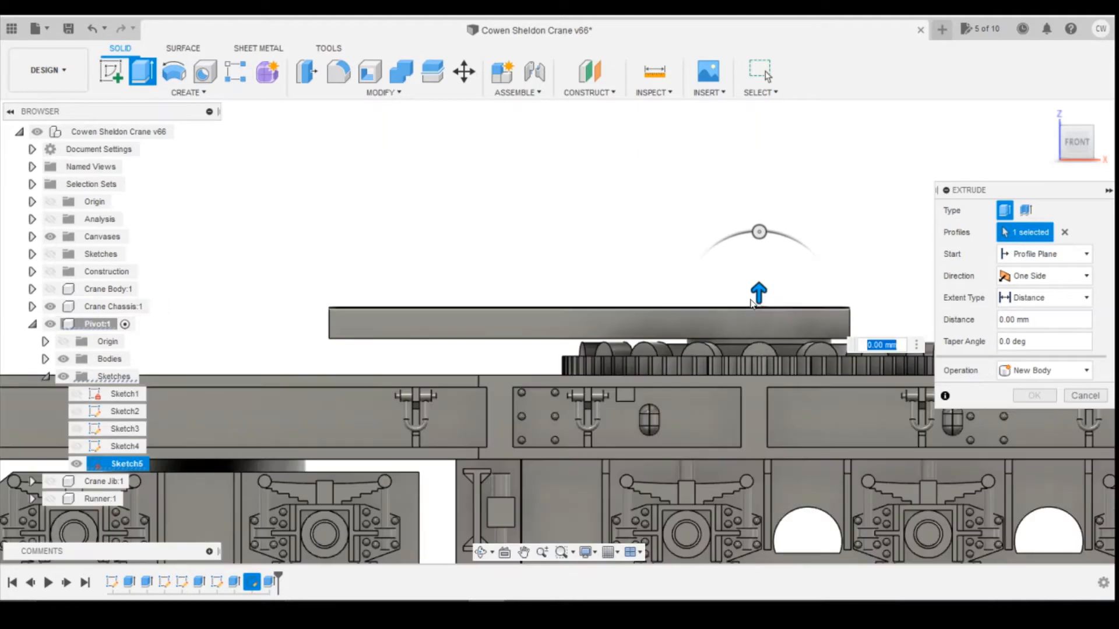
left_click_drag(759, 292, 761, 442)
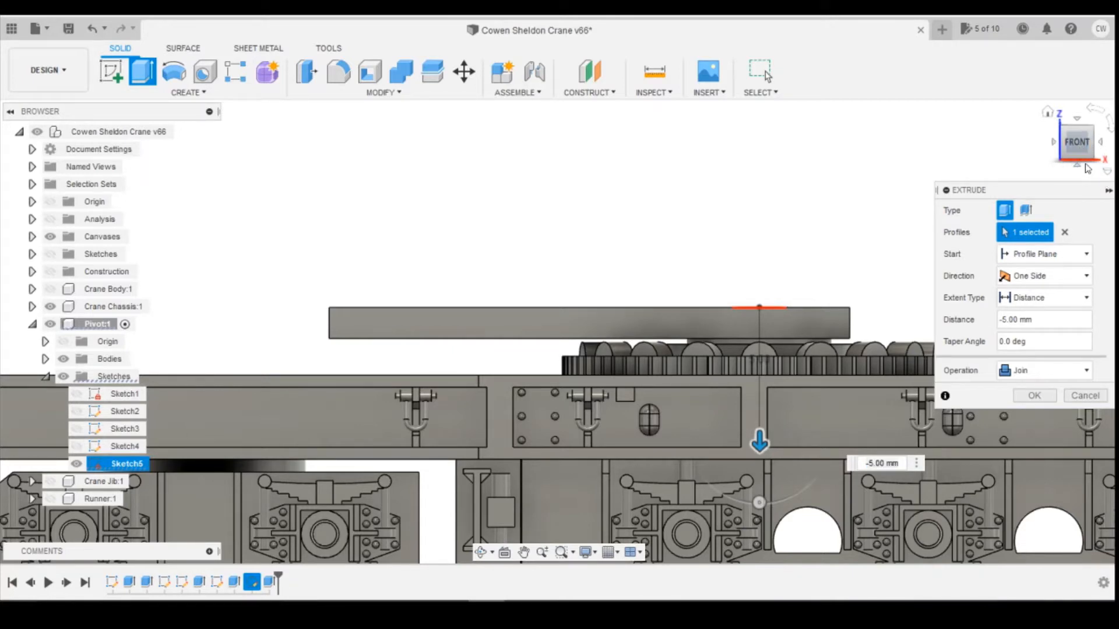
Step: Lengthen the pivot pin's extrusion to -8.00 mm so it projects below the chassis, and complete it as a join
left_click(1078, 168)
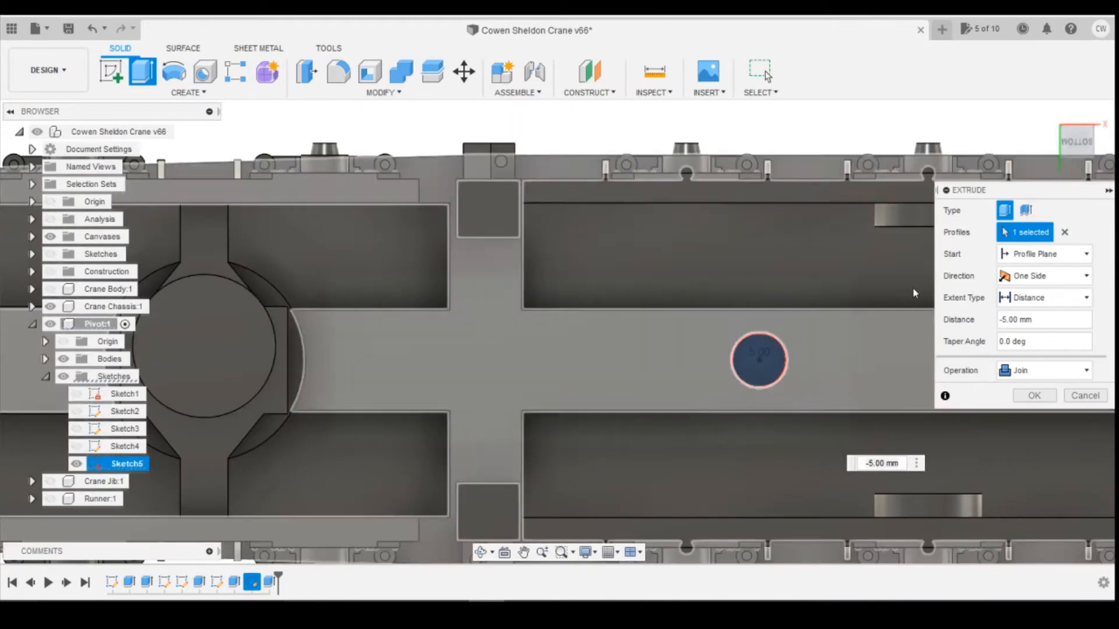
left_click(1078, 129)
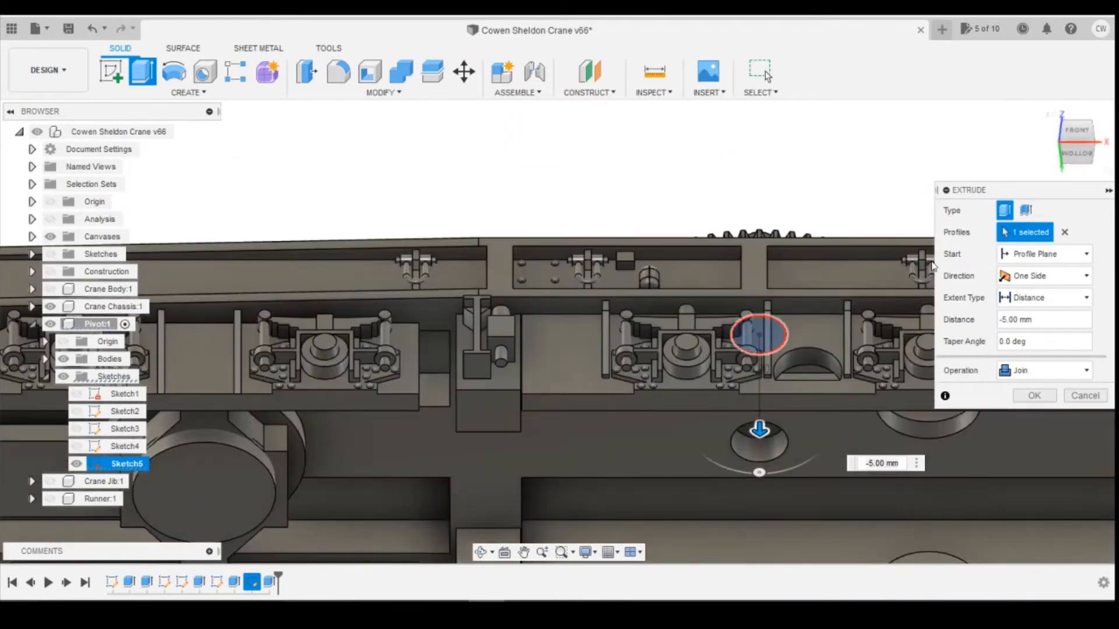
left_click_drag(762, 442, 759, 469)
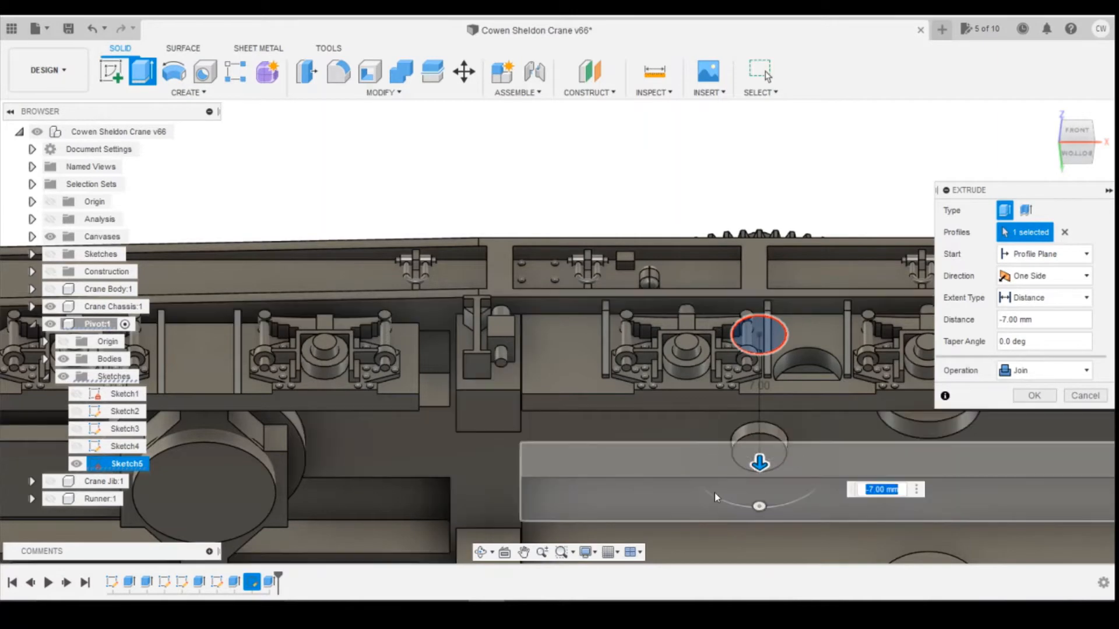
scroll(715, 492, "up", 2)
scroll(910, 332, "down", 4)
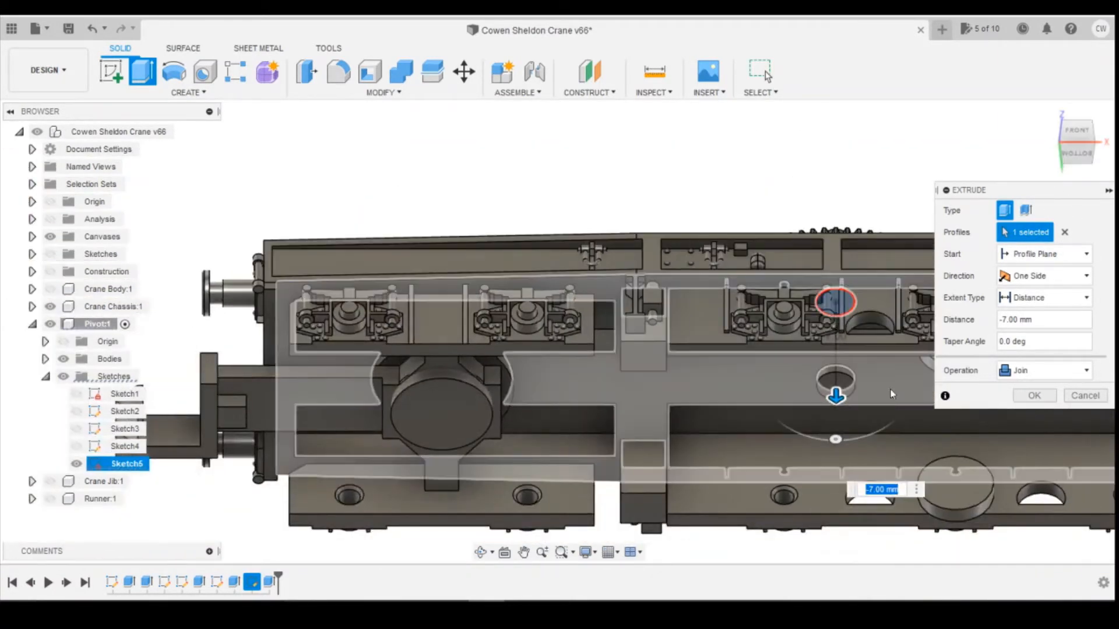
mouse_move(1086, 135)
left_mouse_down()
mouse_move(1047, 154)
mouse_move(1064, 148)
mouse_move(1066, 129)
left_mouse_up()
left_click_drag(837, 407, 853, 405)
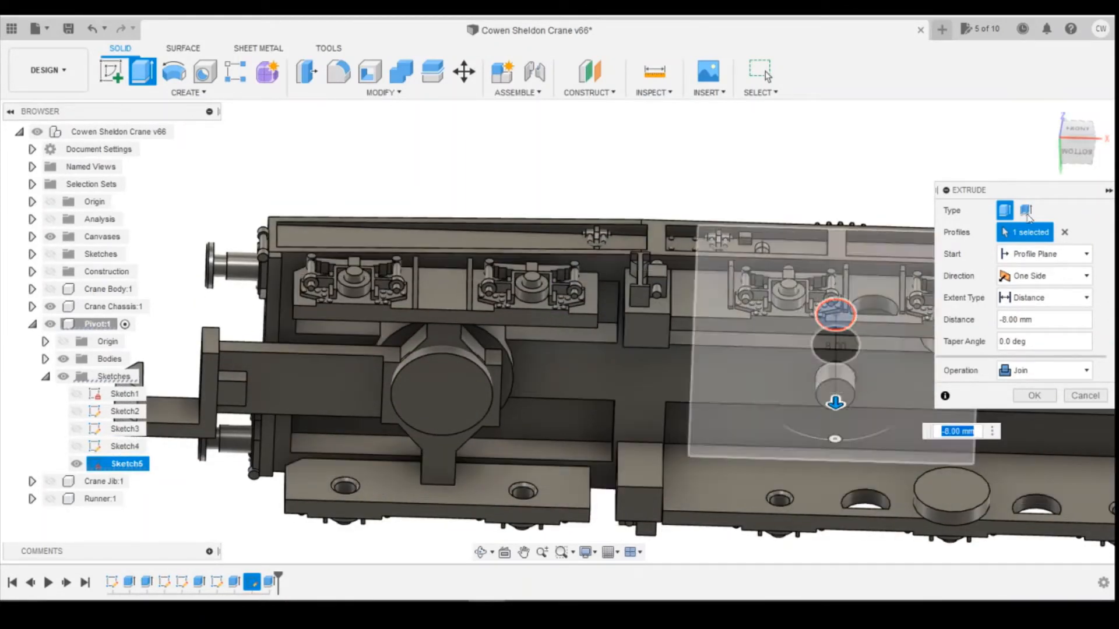
mouse_move(1082, 139)
left_mouse_down()
mouse_move(1071, 211)
mouse_move(1084, 155)
mouse_move(1073, 140)
mouse_move(1071, 151)
left_mouse_up()
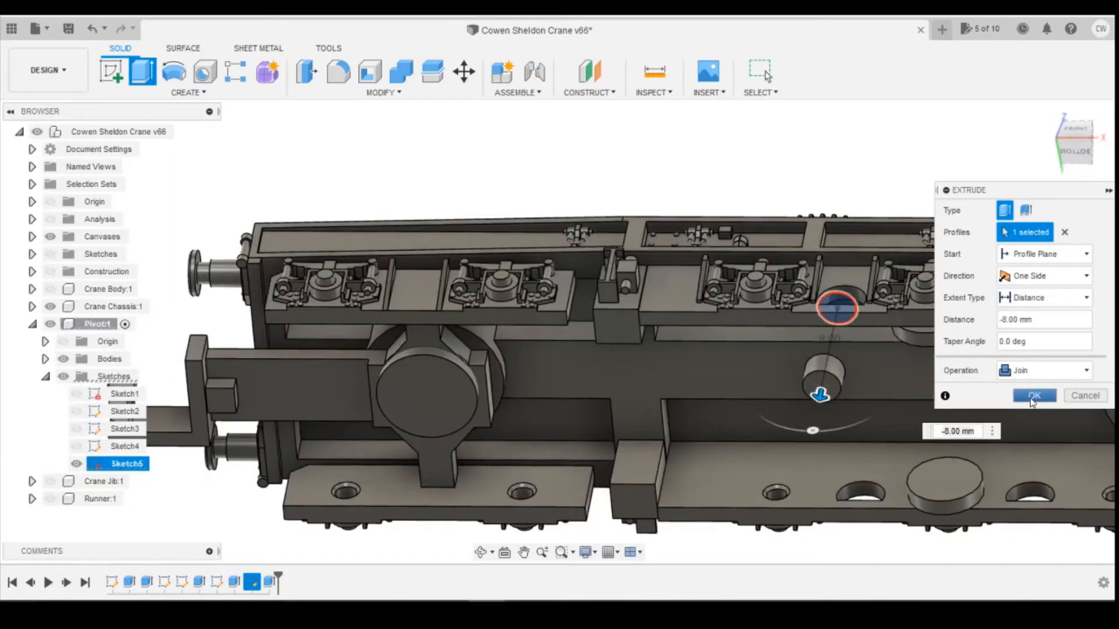
left_click(1033, 397)
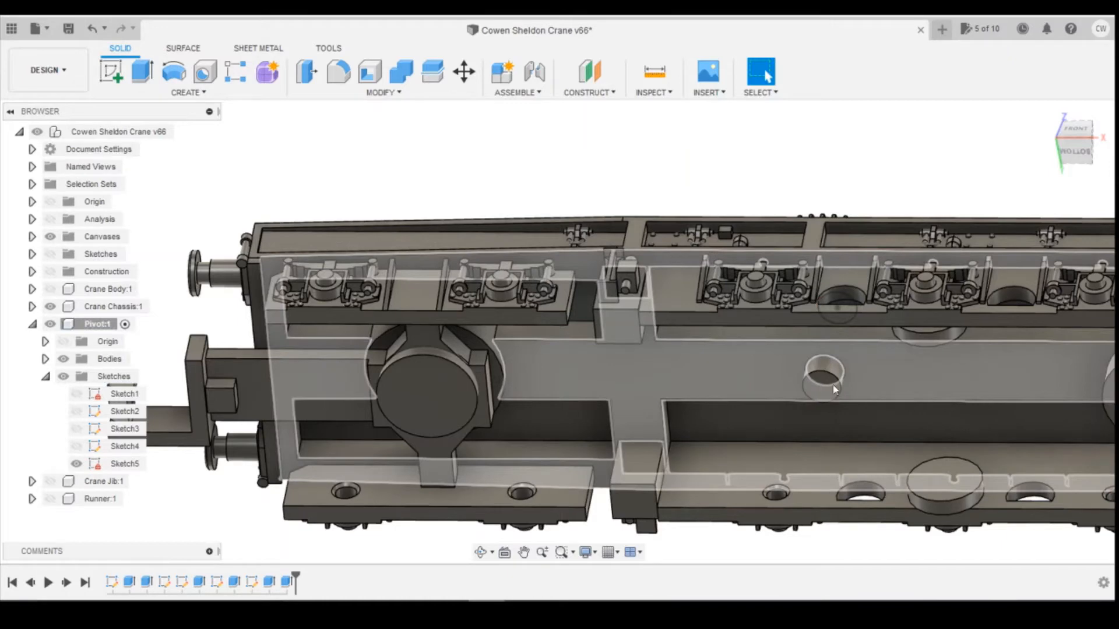
Step: Show the Crane Body and hide the Pivot and Crane Chassis, leaving the body displayed on its own
scroll(835, 390, "up", 5)
scroll(782, 398, "down", 3)
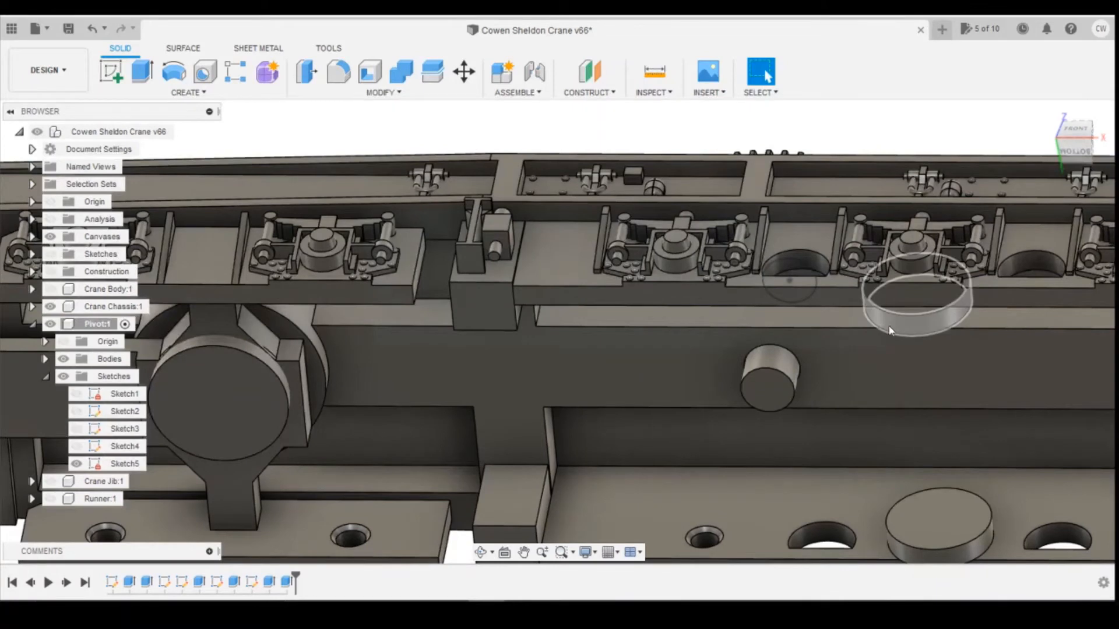
left_click(1080, 133)
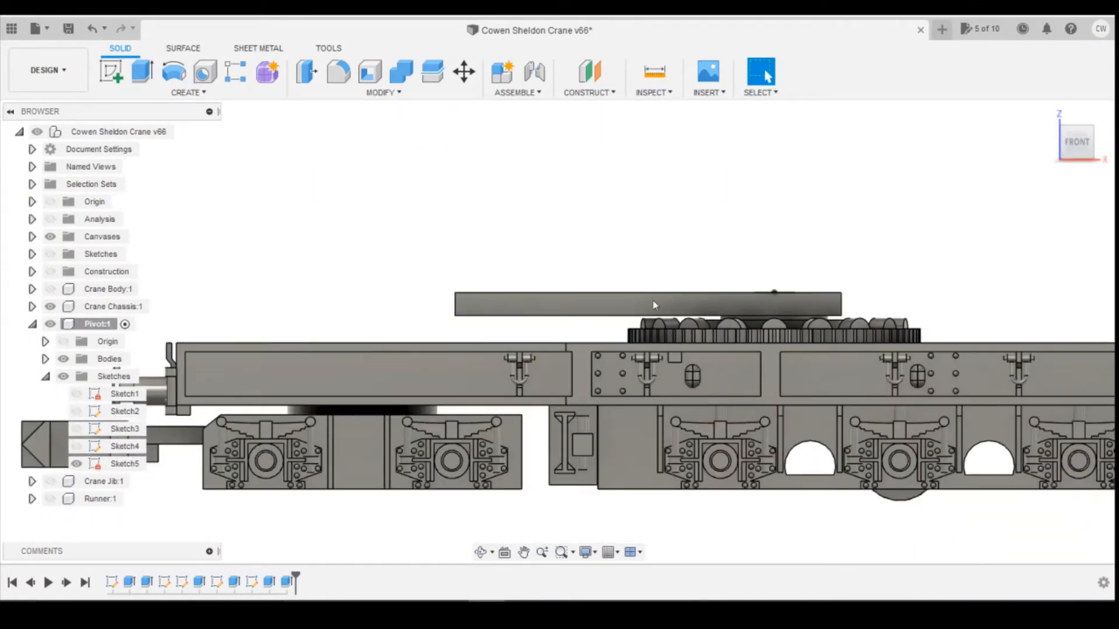
scroll(985, 210, "down", 2)
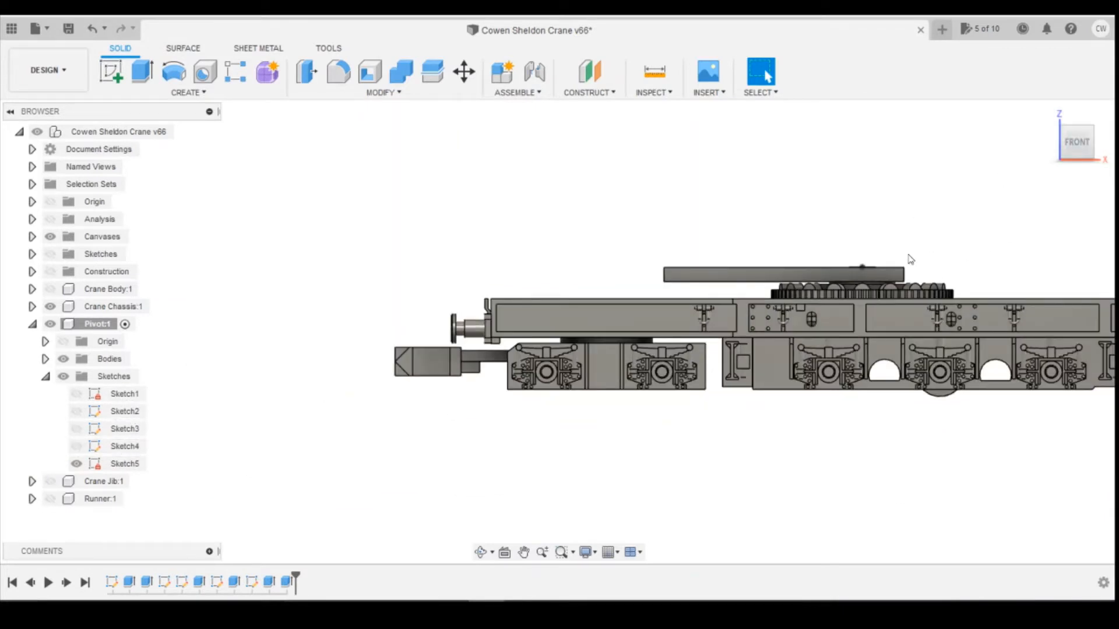
scroll(545, 289, "down", 1)
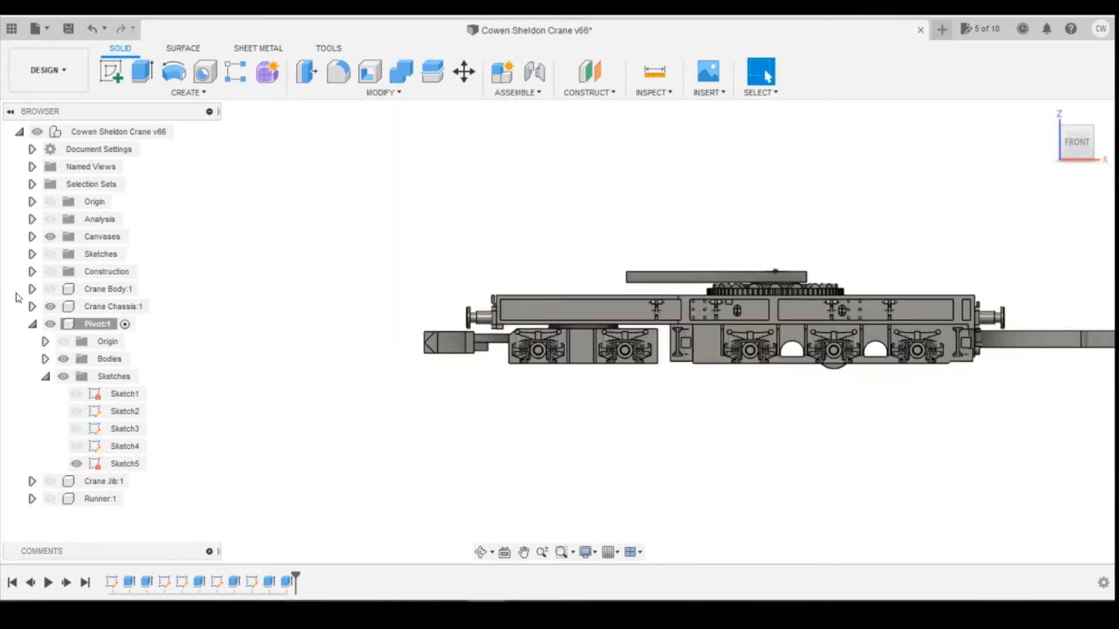
left_click(50, 289)
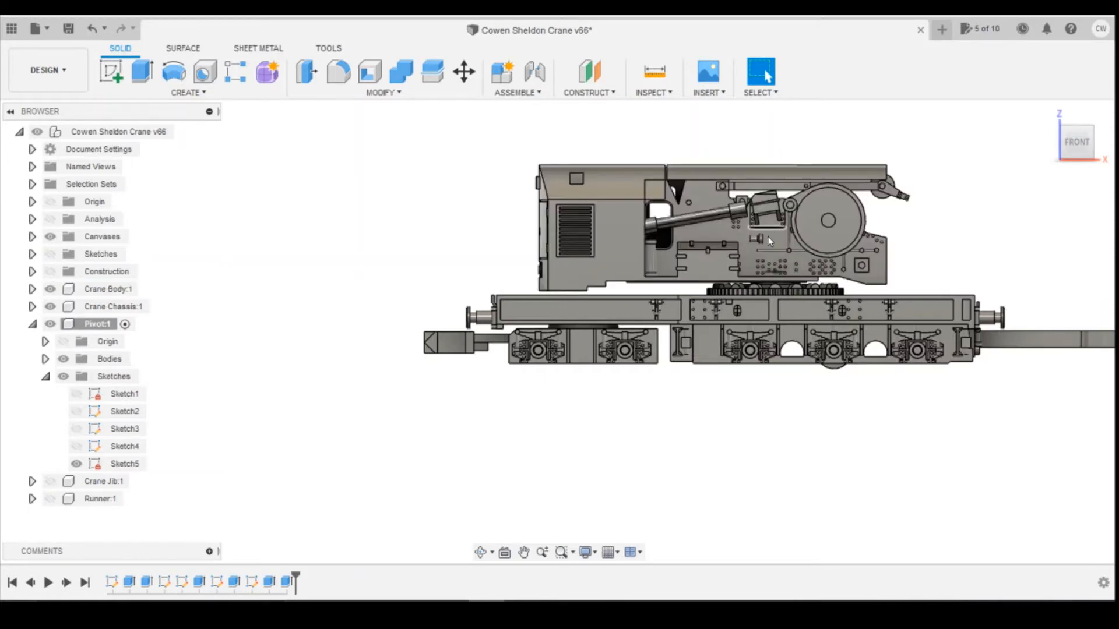
left_click(50, 324)
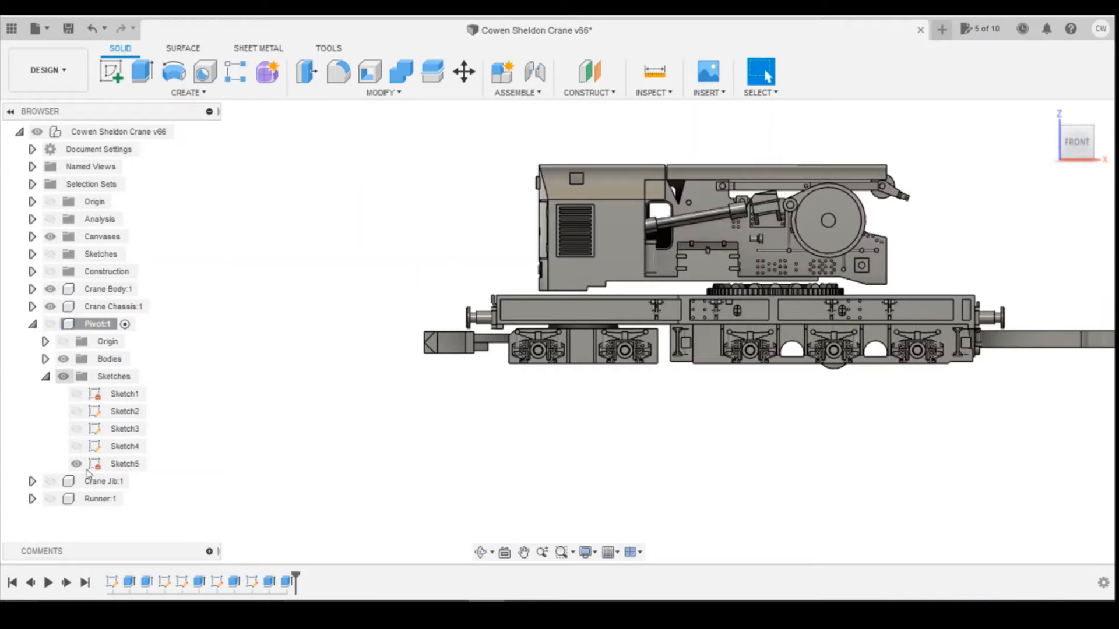
left_click(50, 307)
left_click_drag(1077, 143, 1058, 162)
left_click(1046, 112)
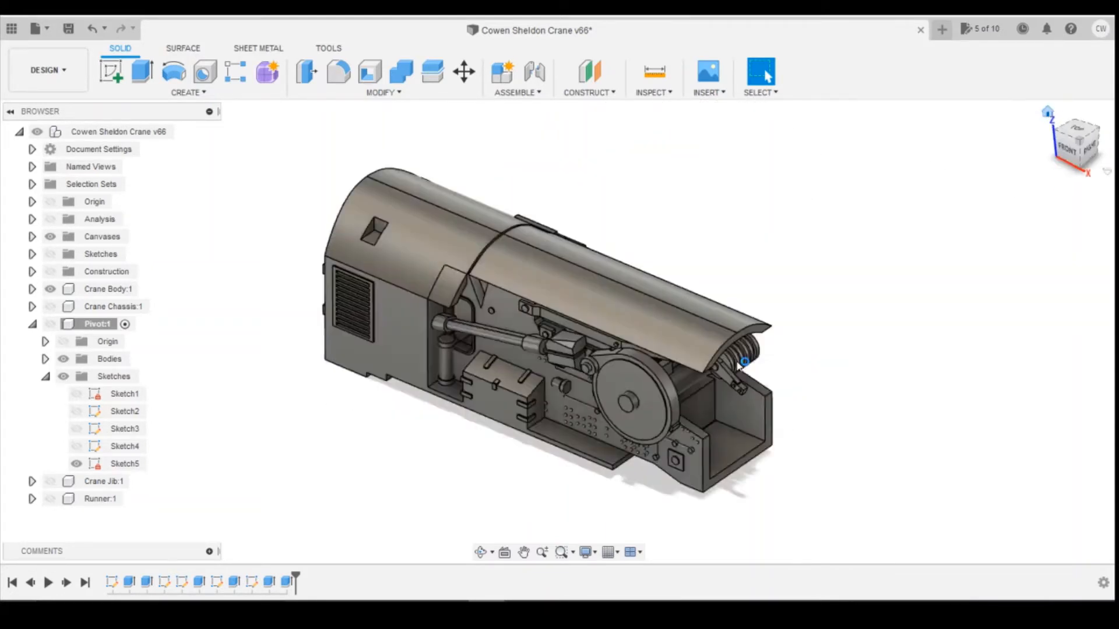
Step: Display the Pivot and Crane Chassis together with the Crane Body again
scroll(723, 362, "down", 3)
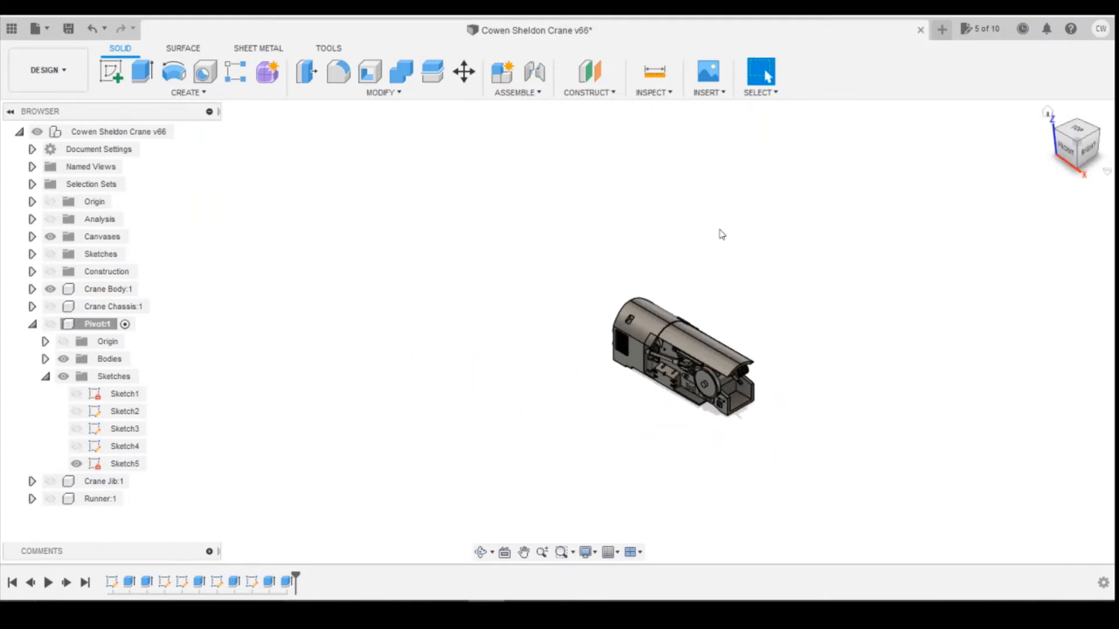
left_click(48, 325)
left_click(50, 324)
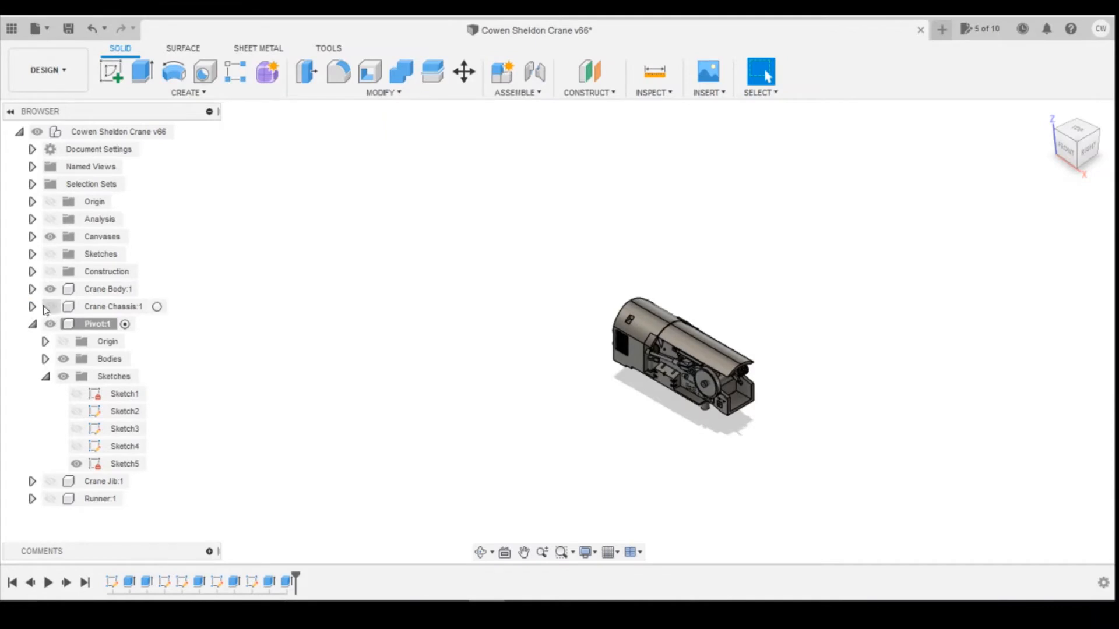
left_click(48, 307)
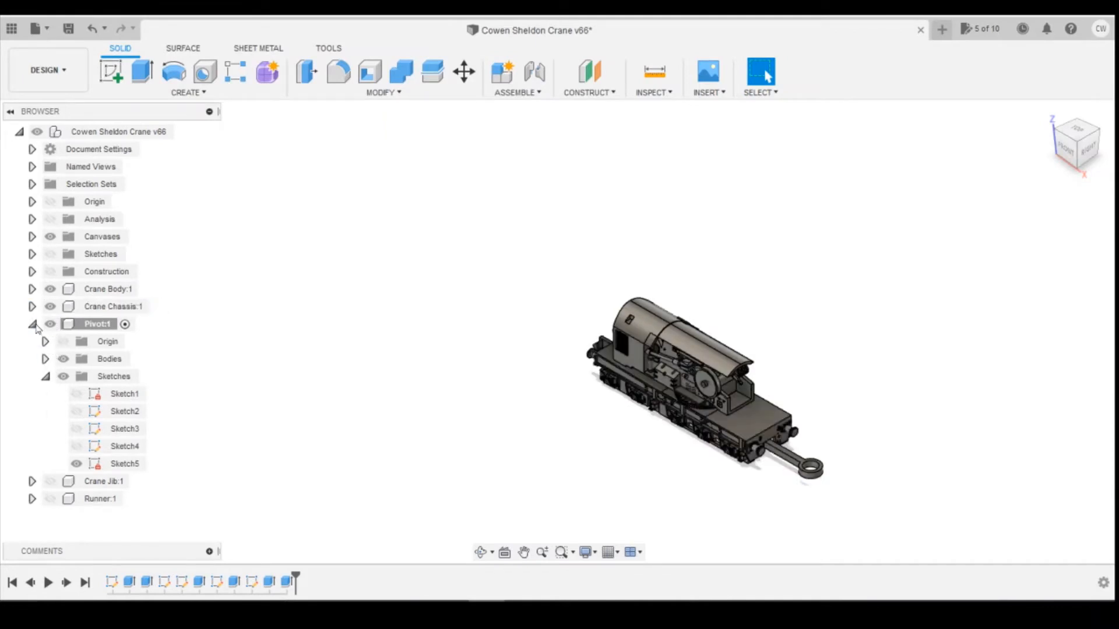
Step: Collapse the Pivot's contents and display the Crane Jib and Runner together with the rest of the crane
left_click(32, 324)
left_click(51, 342)
left_click(51, 359)
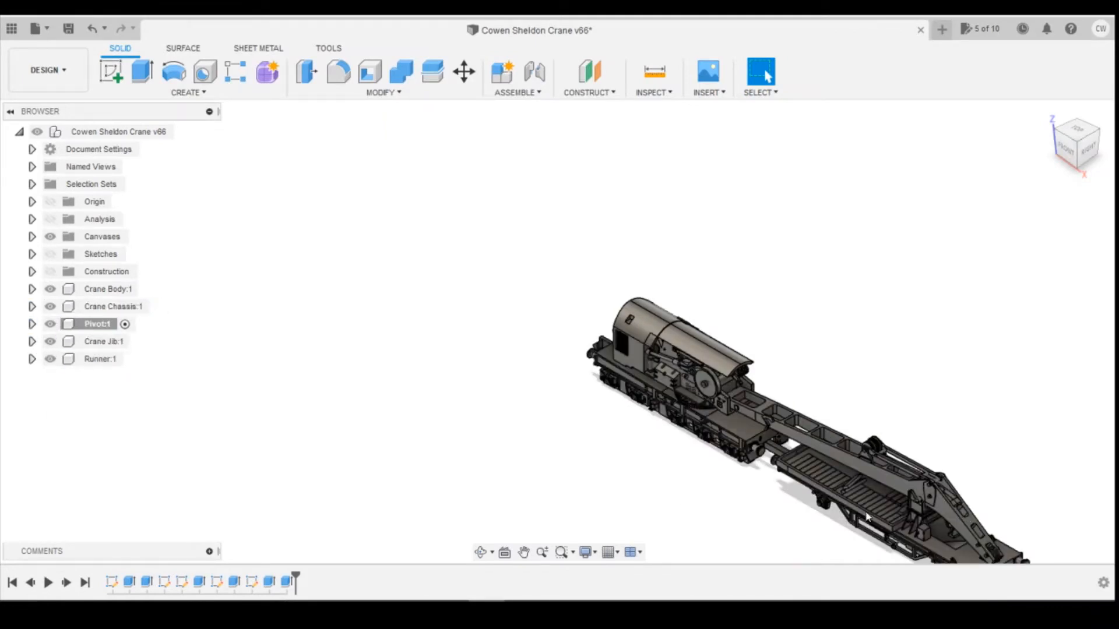
scroll(1069, 181, "down", 3)
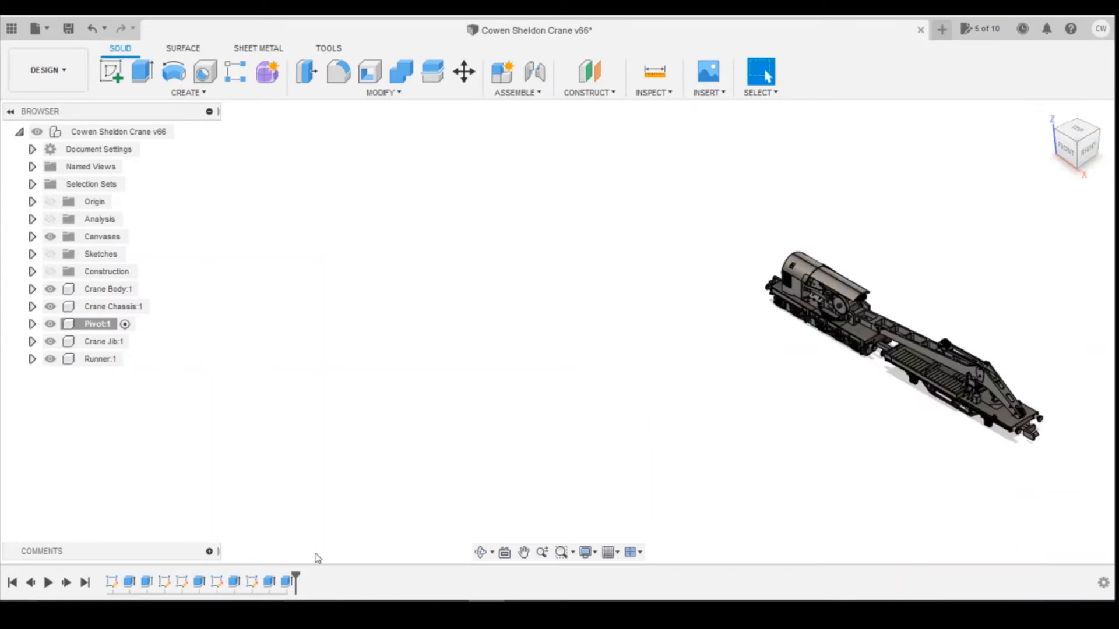
Step: Activate the Runner component and show it from the front
left_click(99, 359)
left_click(133, 359)
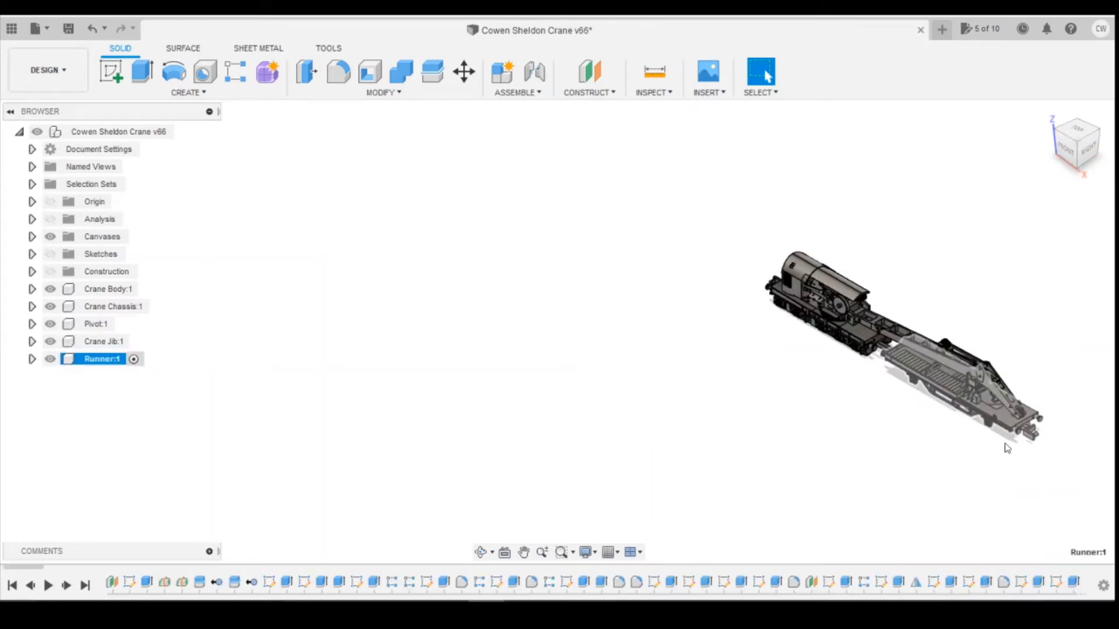
scroll(1074, 238, "down", 2)
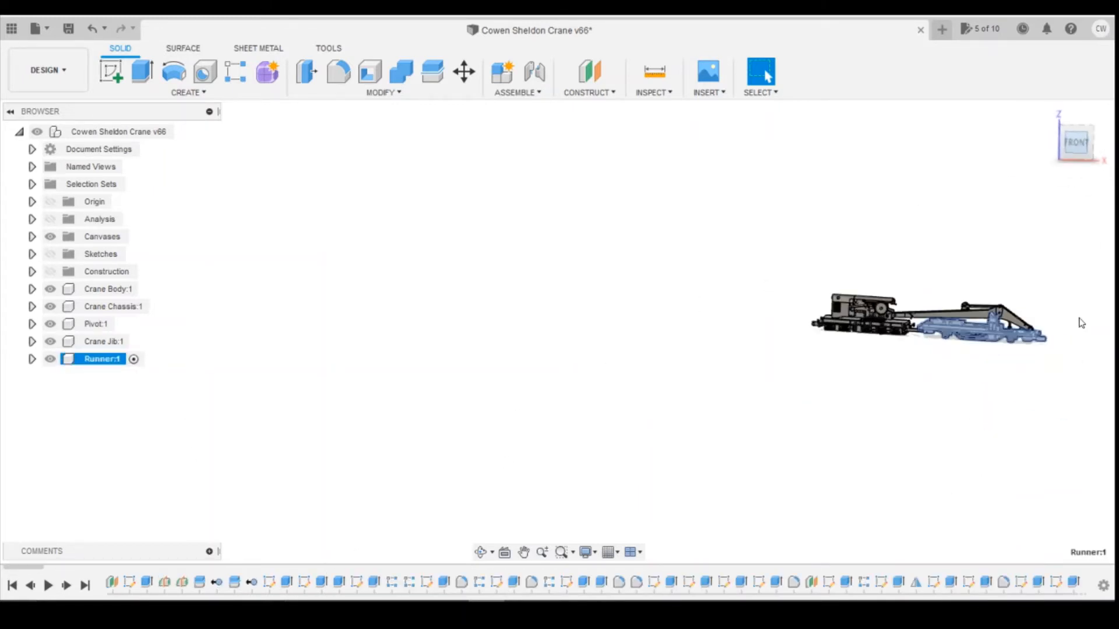
scroll(976, 432, "down", 3)
scroll(1011, 405, "up", 3)
scroll(999, 402, "up", 5)
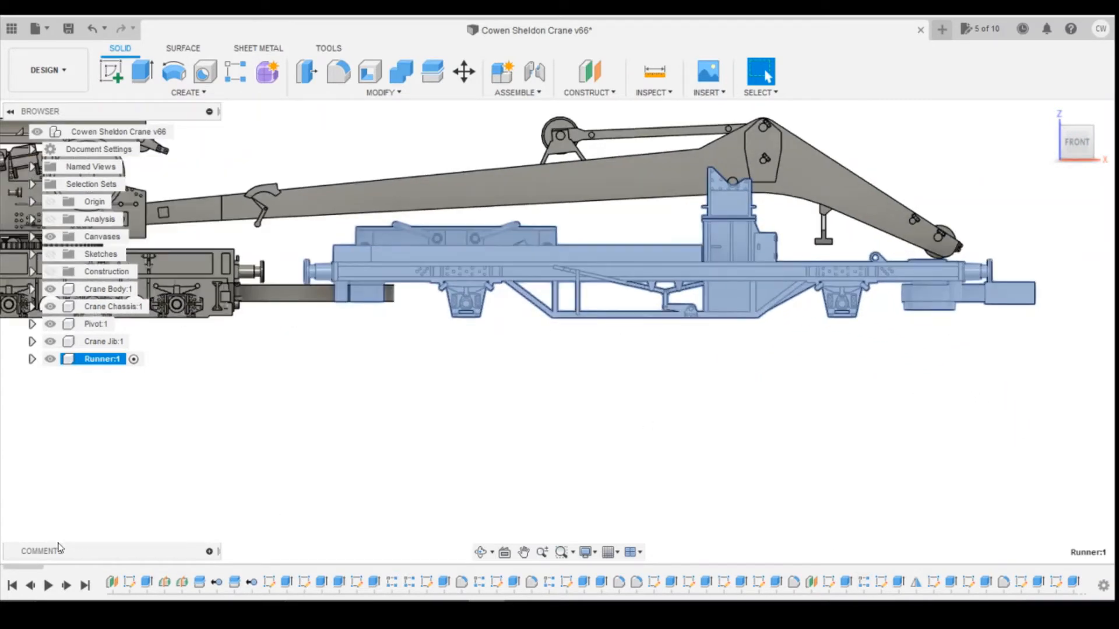
Step: Go to the end of the Runner's design history and roll it back by one feature
left_click_drag(37, 568, 1093, 568)
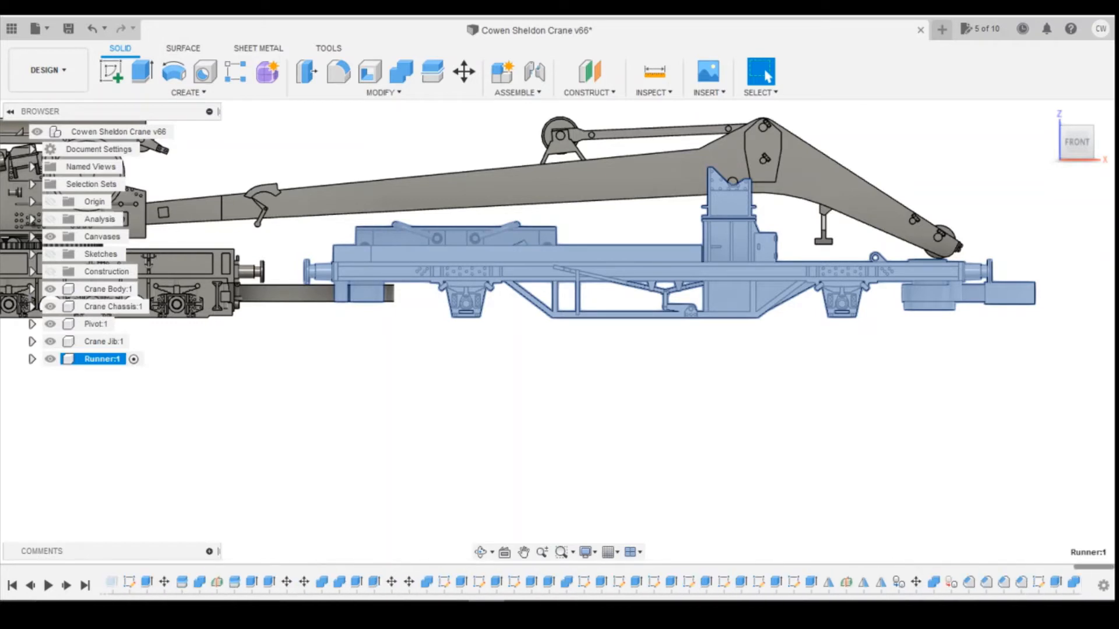
left_click(30, 586)
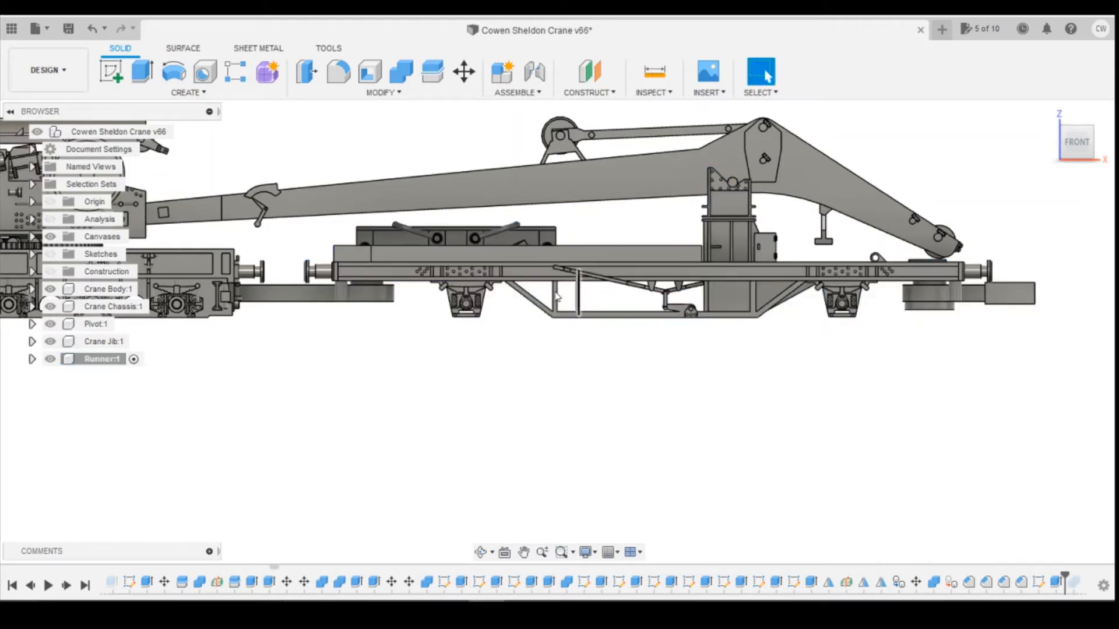
scroll(466, 319, "down", 3)
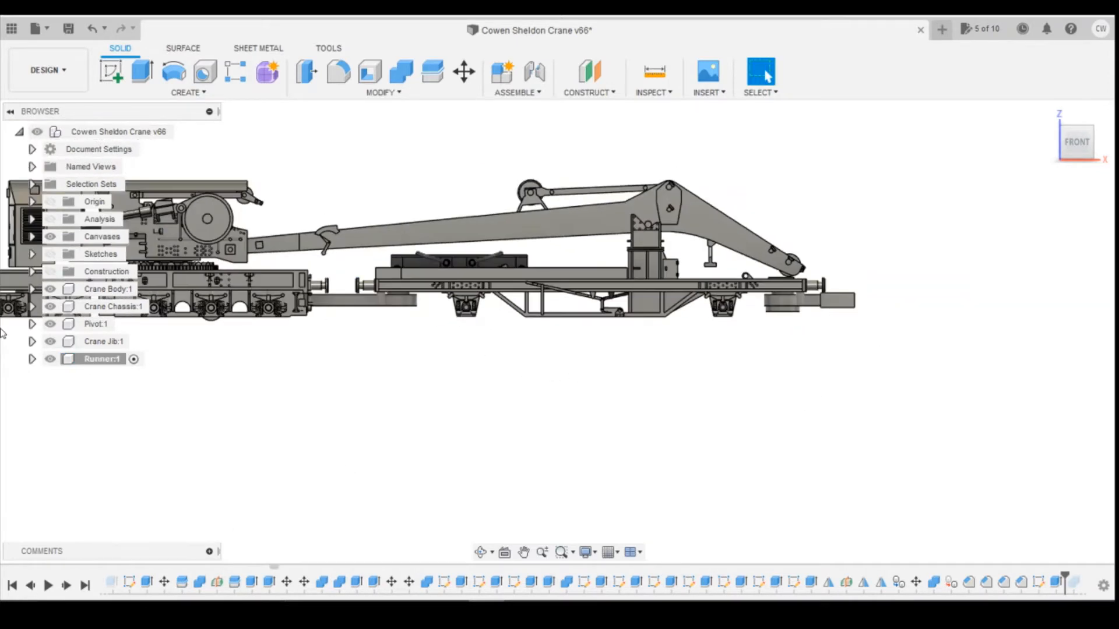
Step: List the Runner's bodies and look over the wagon and the jib above it from the front
left_click(32, 359)
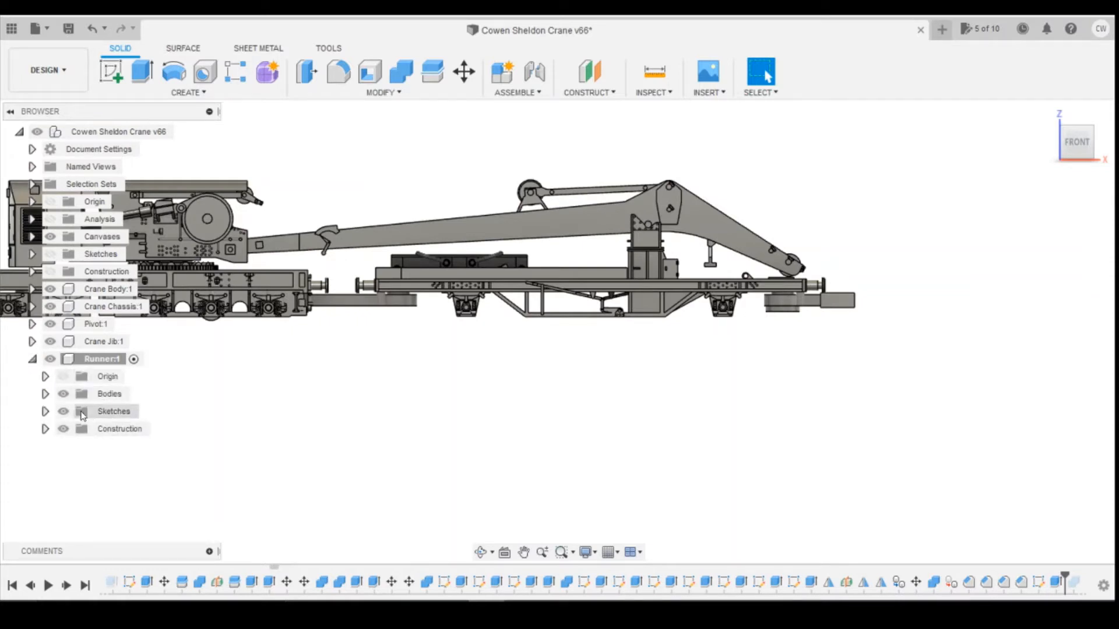
left_click(45, 394)
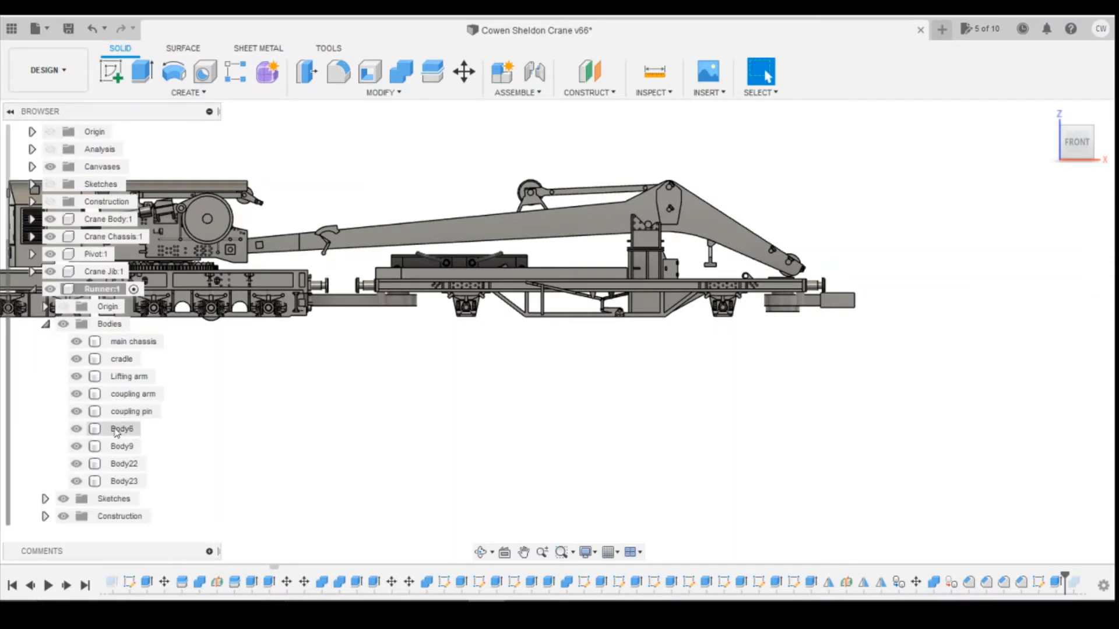
scroll(834, 359, "down", 2)
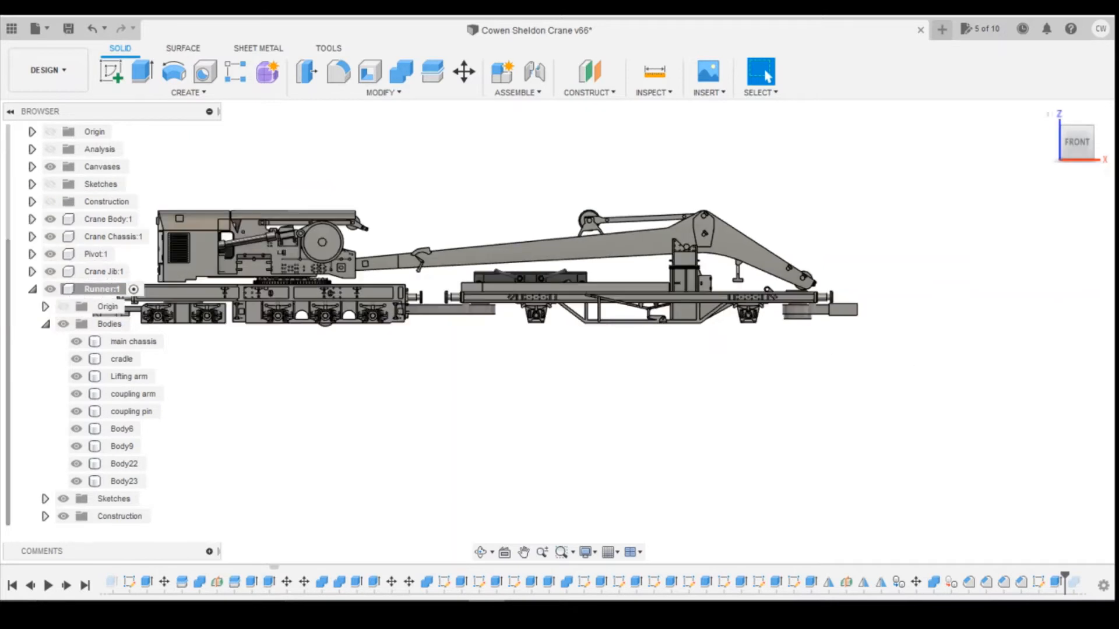
middle_click_drag(761, 316, 630, 352)
scroll(630, 353, "up", 3)
scroll(636, 351, "down", 4)
scroll(569, 399, "up", 2)
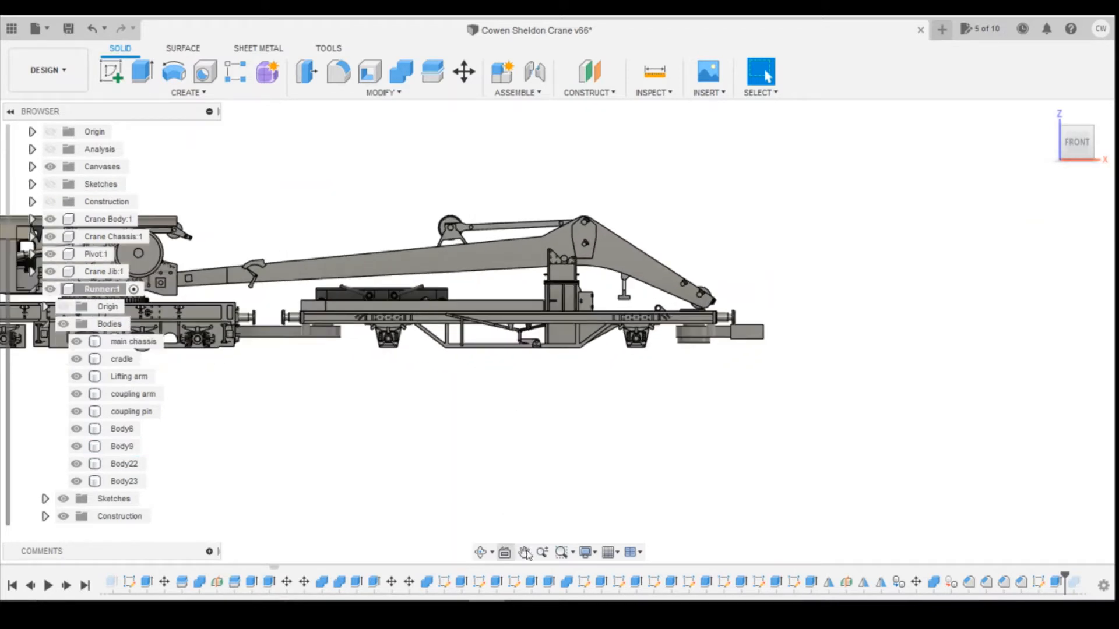
scroll(630, 352, "down", 2)
scroll(578, 362, "up", 3)
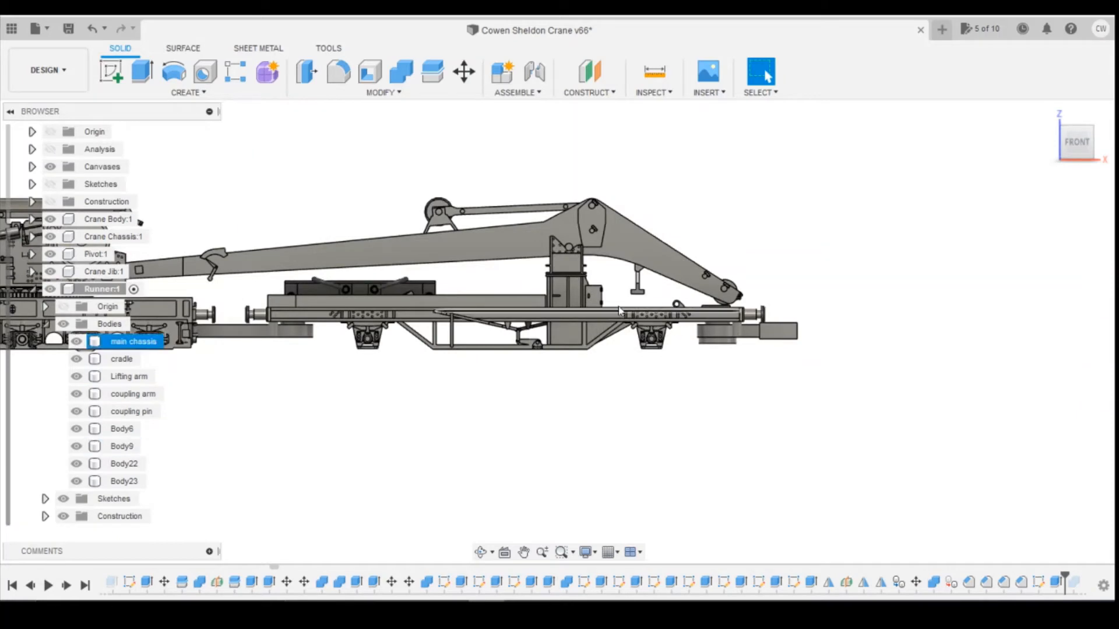
Step: Examine the Runner's jib support and main chassis details close up from slightly below
left_click_drag(1081, 155, 1081, 144)
scroll(604, 539, "up", 6)
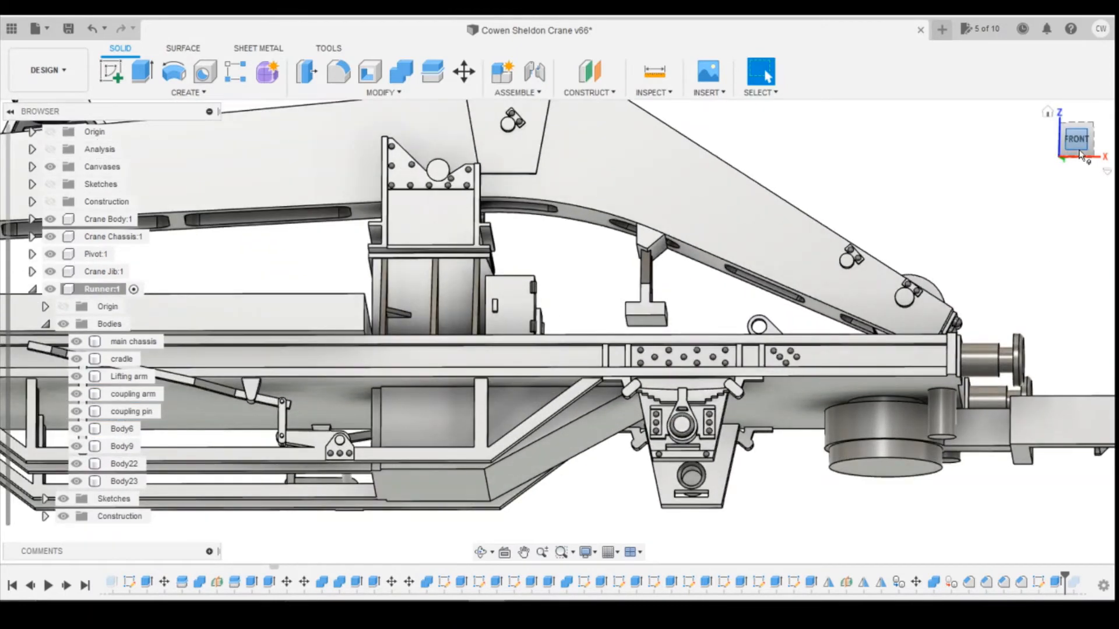
left_click(1080, 153)
left_click_drag(1079, 153, 1078, 130)
scroll(764, 326, "down", 5)
scroll(569, 431, "up", 8)
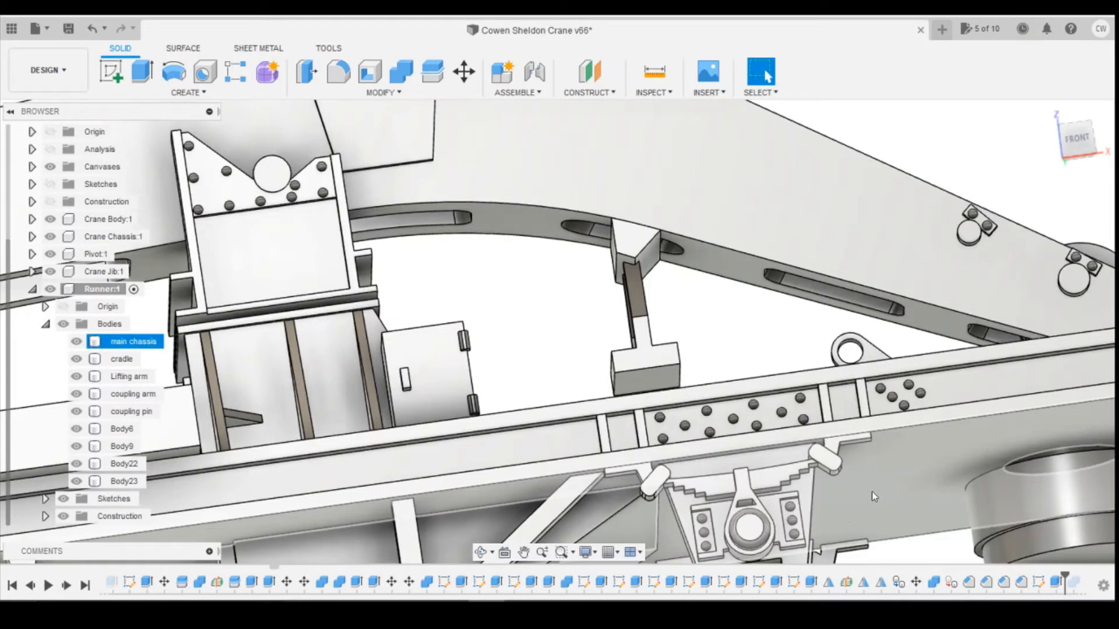
scroll(863, 498, "down", 8)
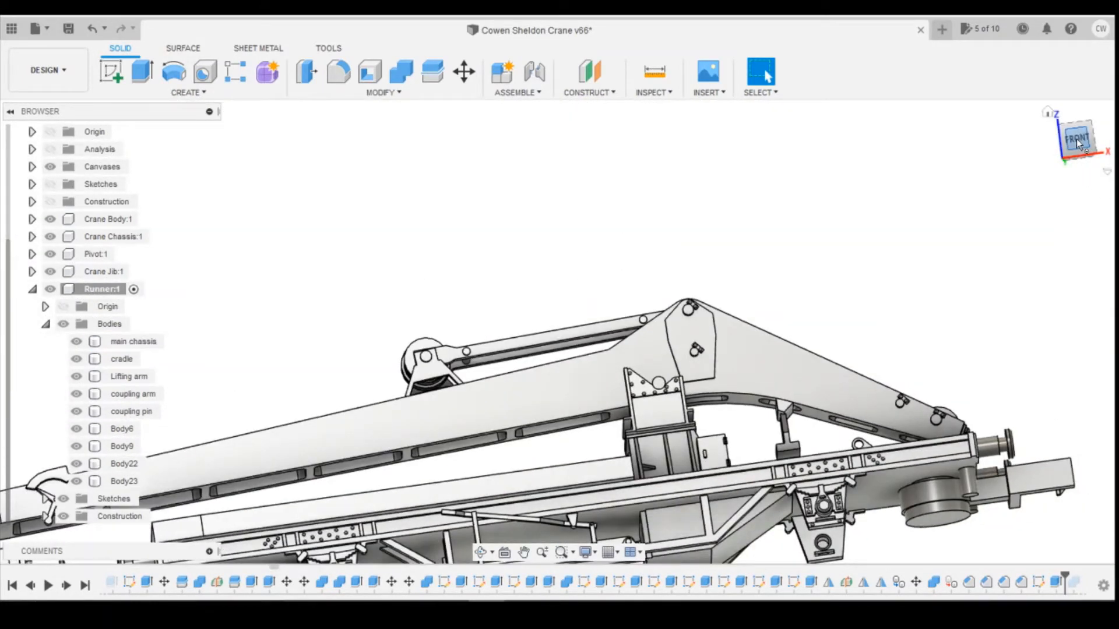
Step: Inspect the Runner's underside and the plain tapered axle bracket on its far side, Body23
left_click_drag(1079, 142, 1063, 133)
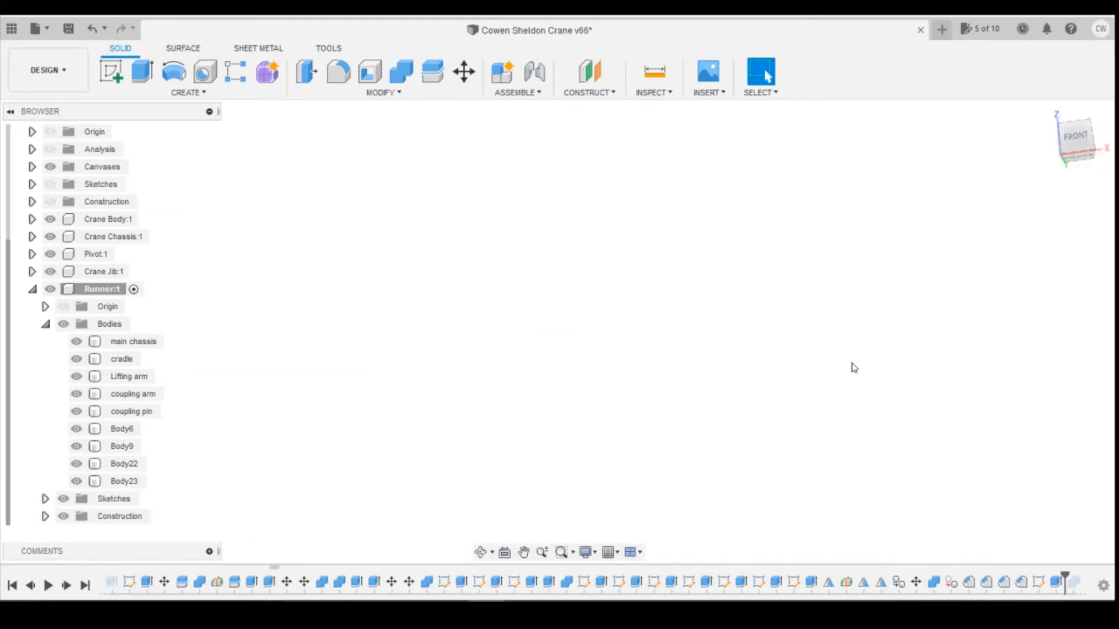
scroll(852, 367, "down", 5)
scroll(927, 450, "up", 5)
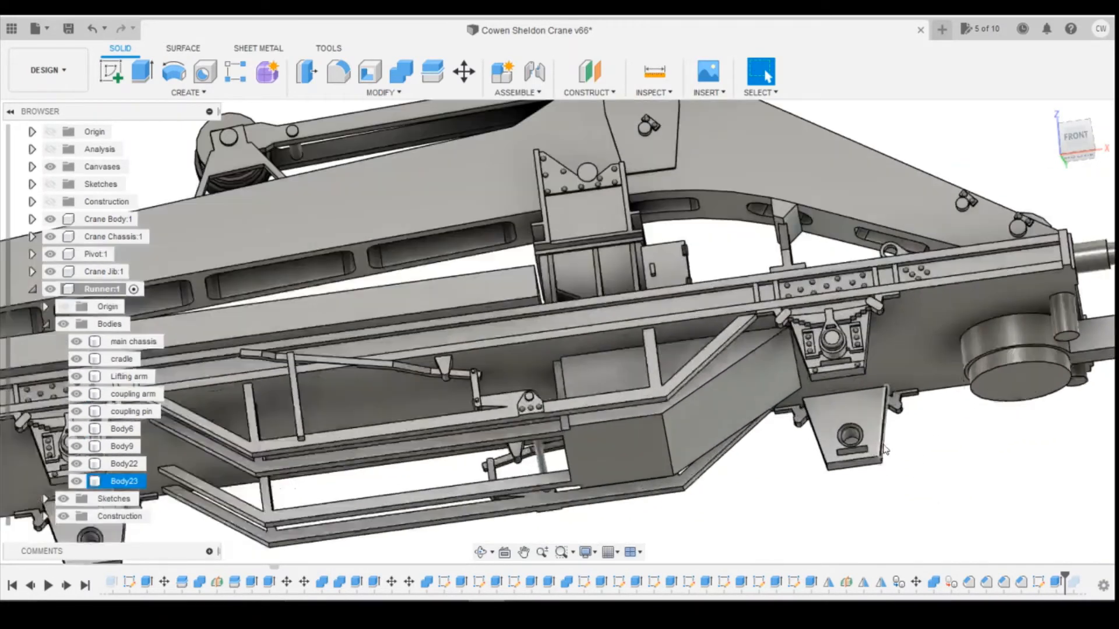
scroll(884, 449, "up", 5)
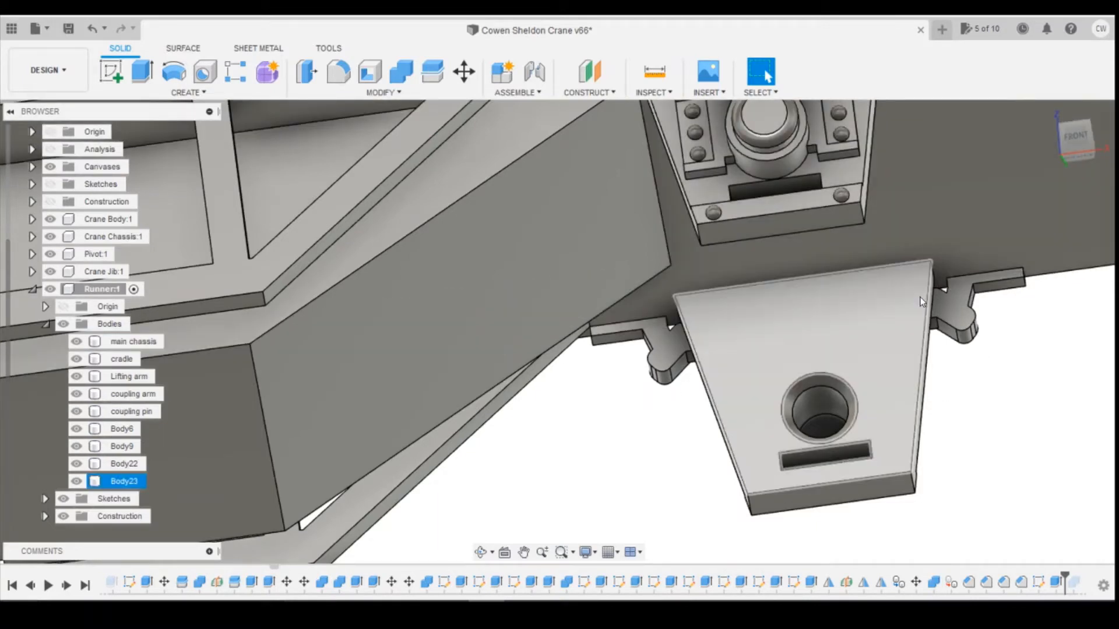
scroll(914, 302, "down", 4)
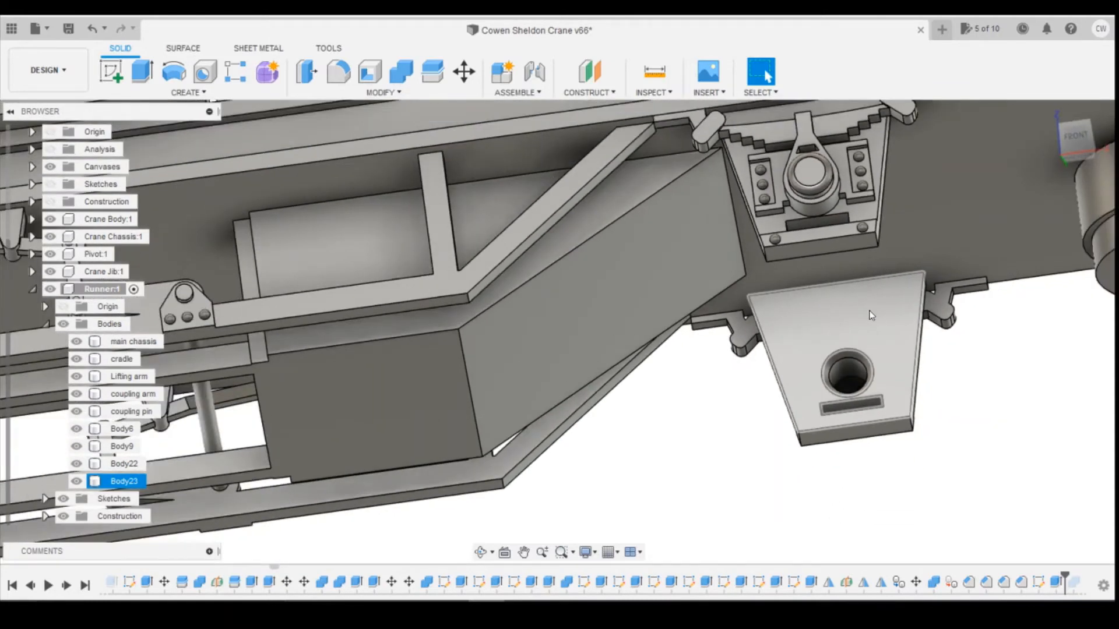
Step: Find the early Move2 feature of Body9 in the Runner's design history and roll the history marker back to it
scroll(306, 577, "up", 3)
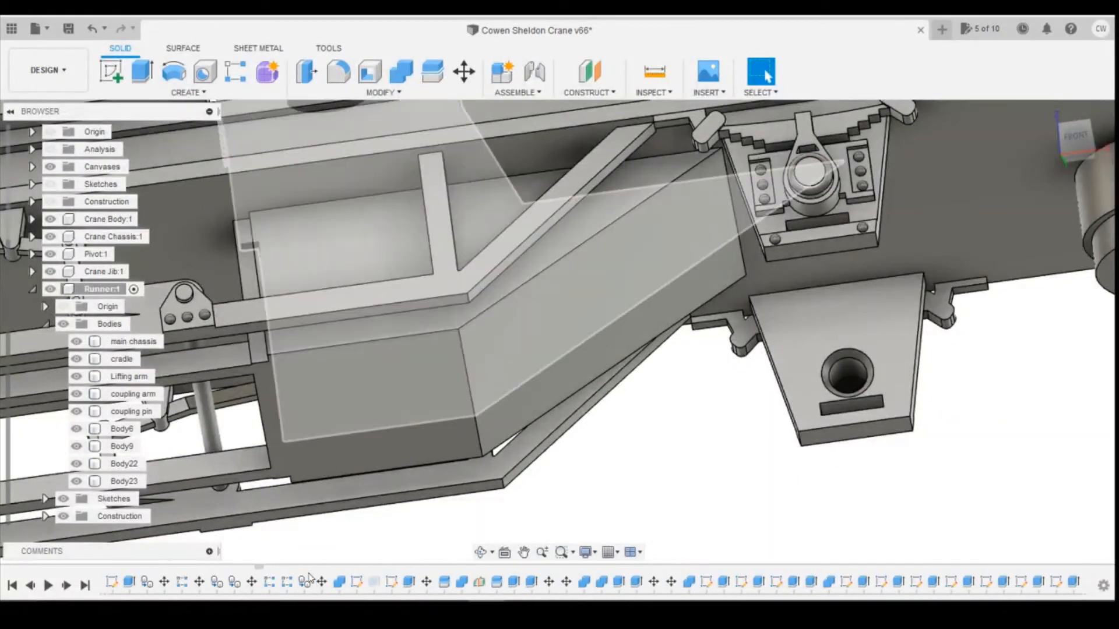
scroll(309, 577, "up", 4)
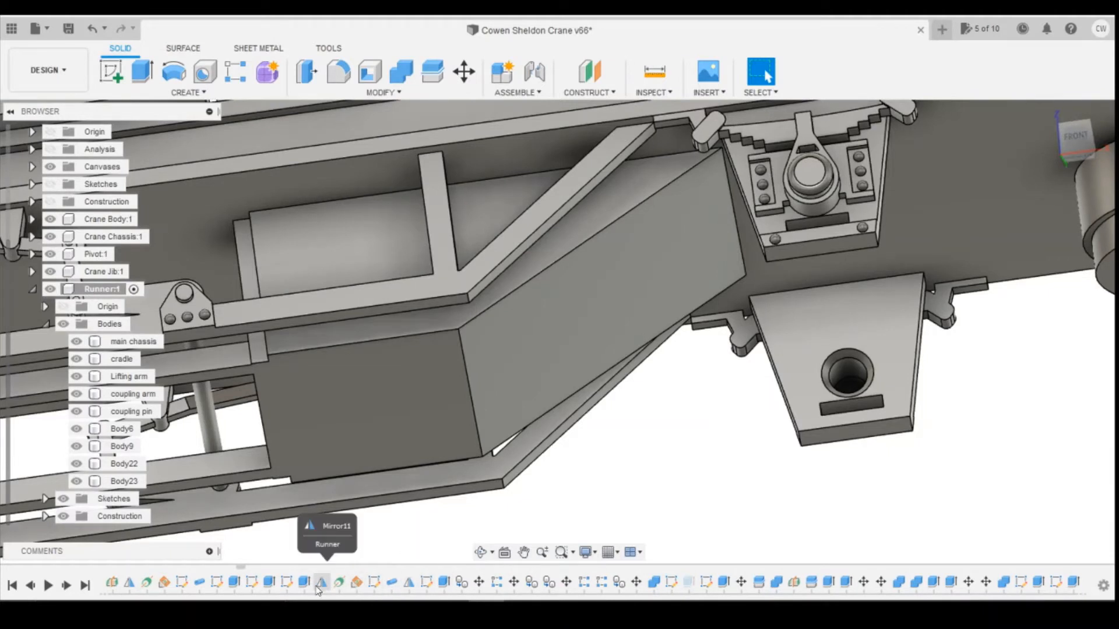
scroll(338, 583, "up", 3)
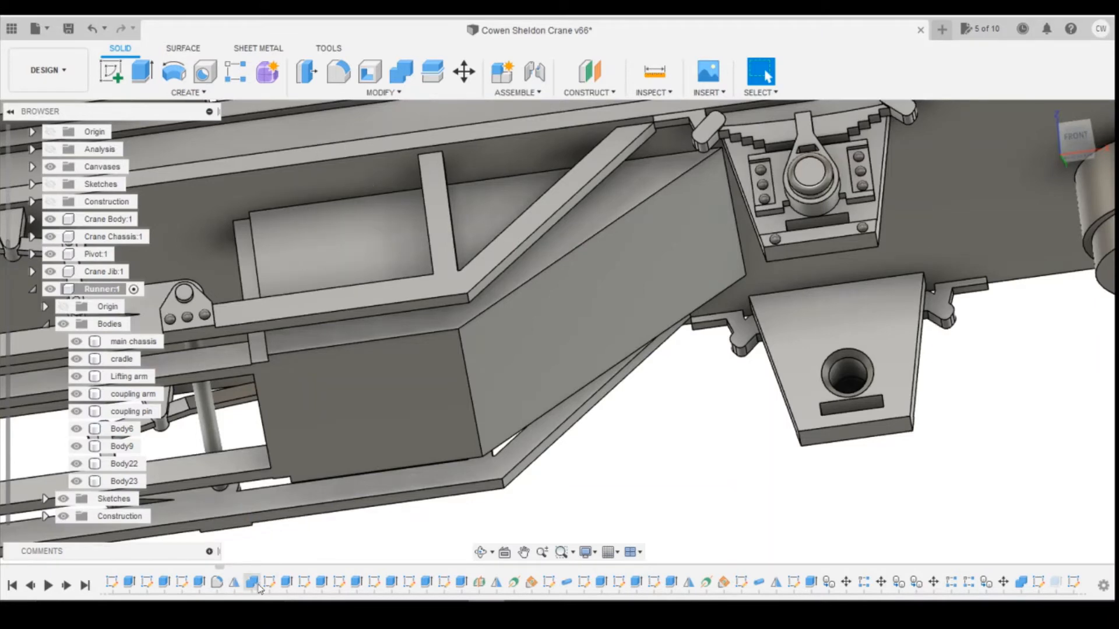
scroll(415, 453, "down", 5)
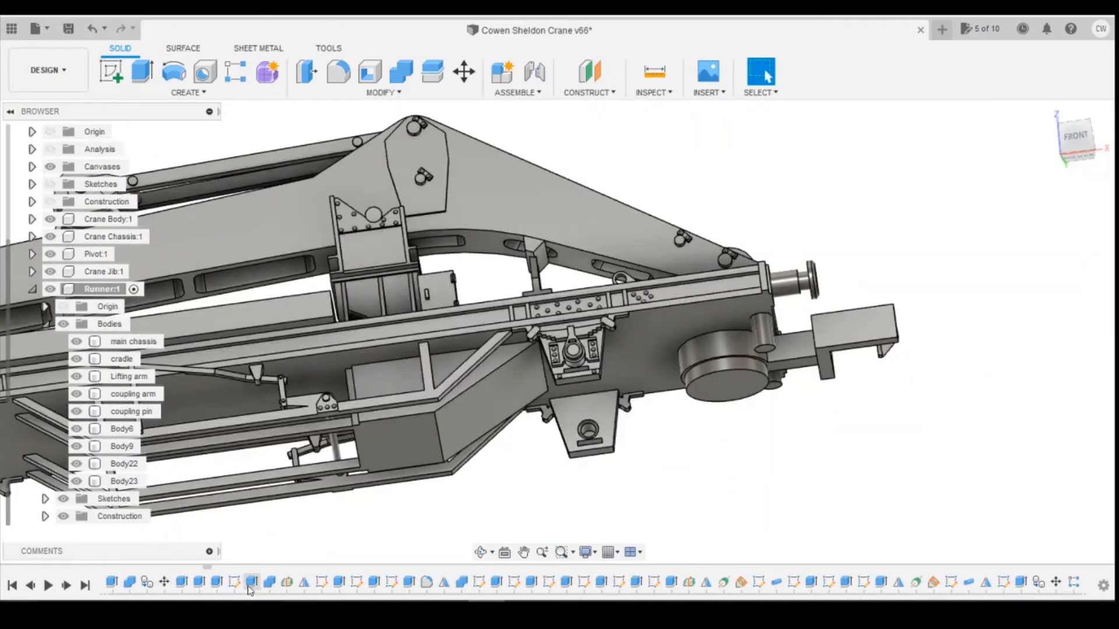
scroll(248, 590, "up", 5)
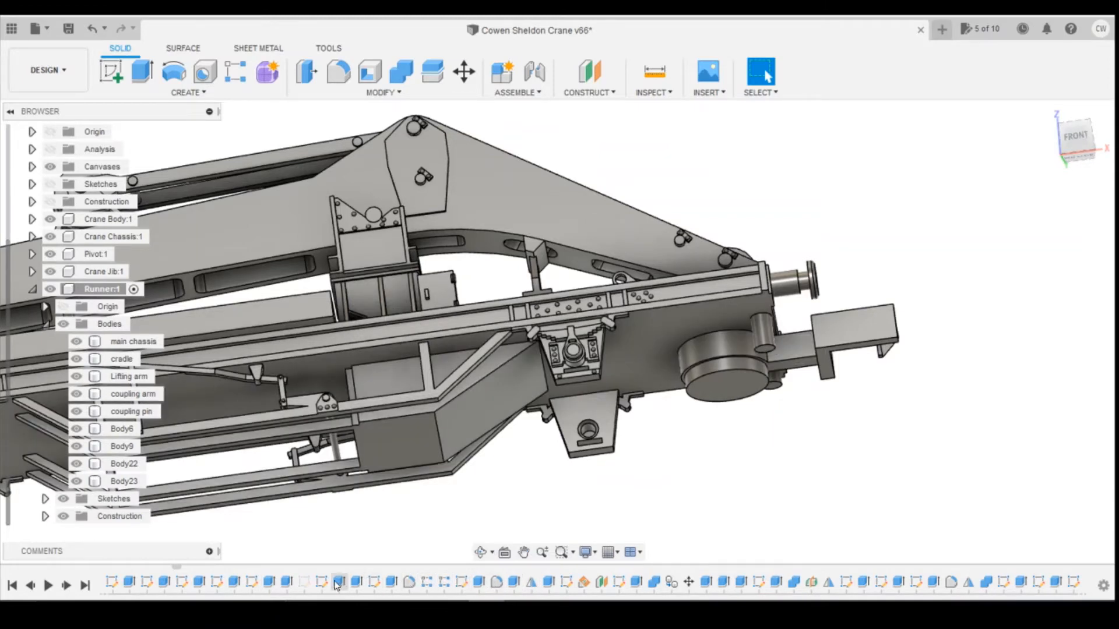
scroll(292, 582, "up", 5)
scroll(327, 582, "up", 5)
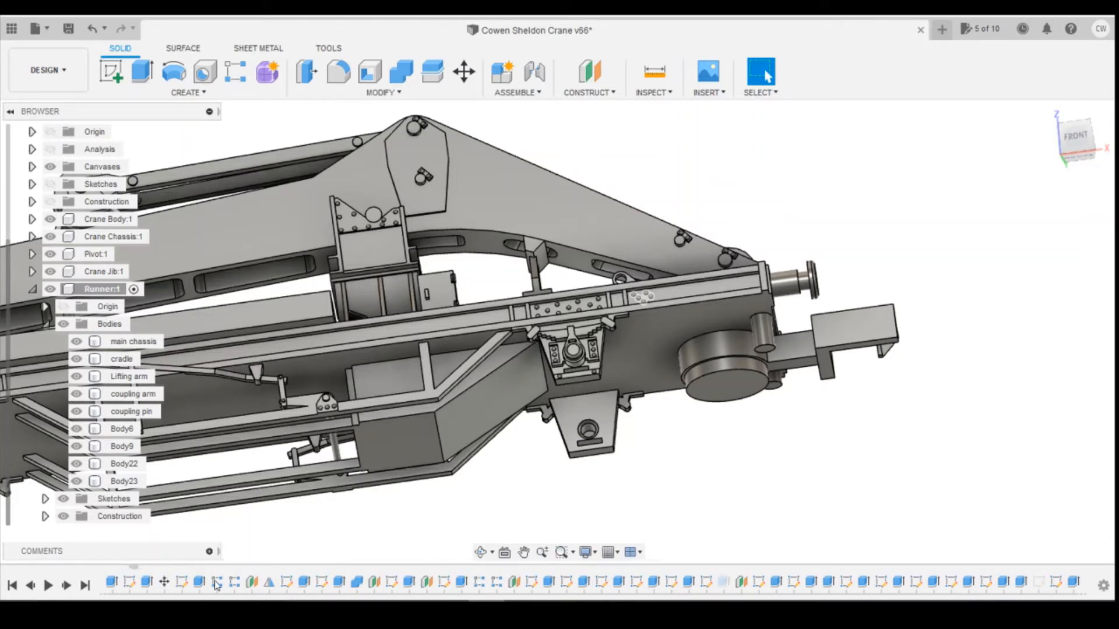
scroll(274, 585, "up", 7)
scroll(331, 585, "up", 1)
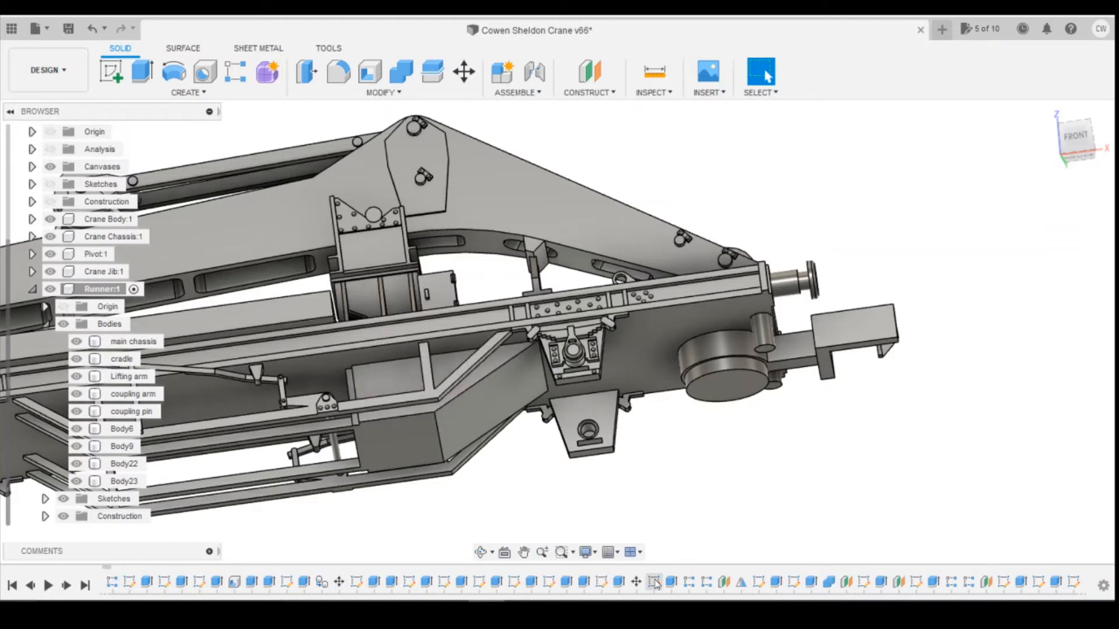
right_click(636, 582)
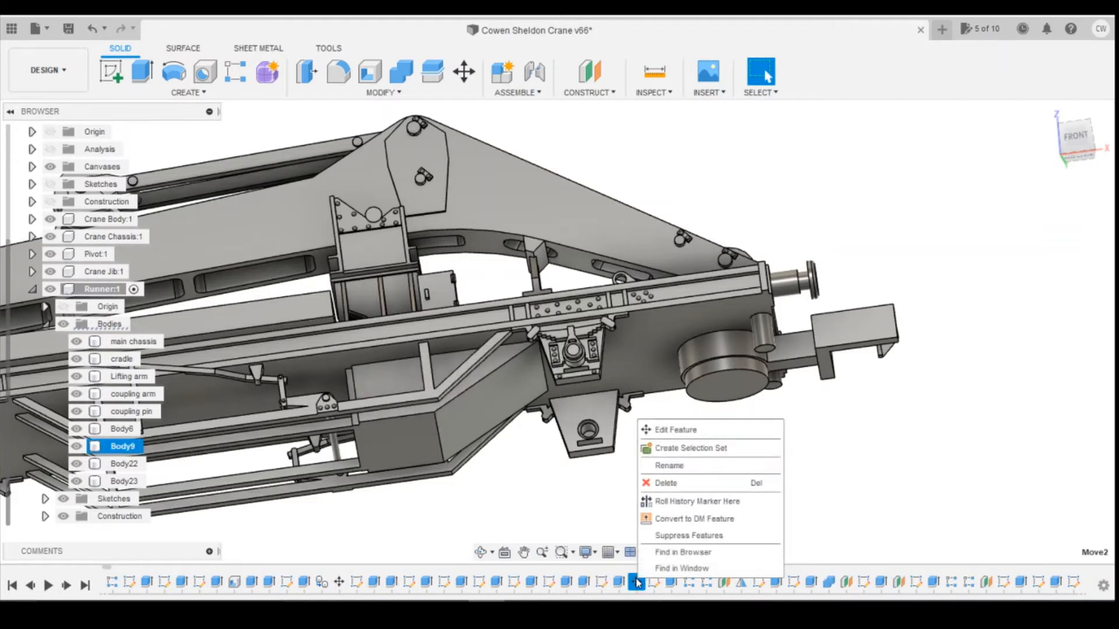
left_click(699, 503)
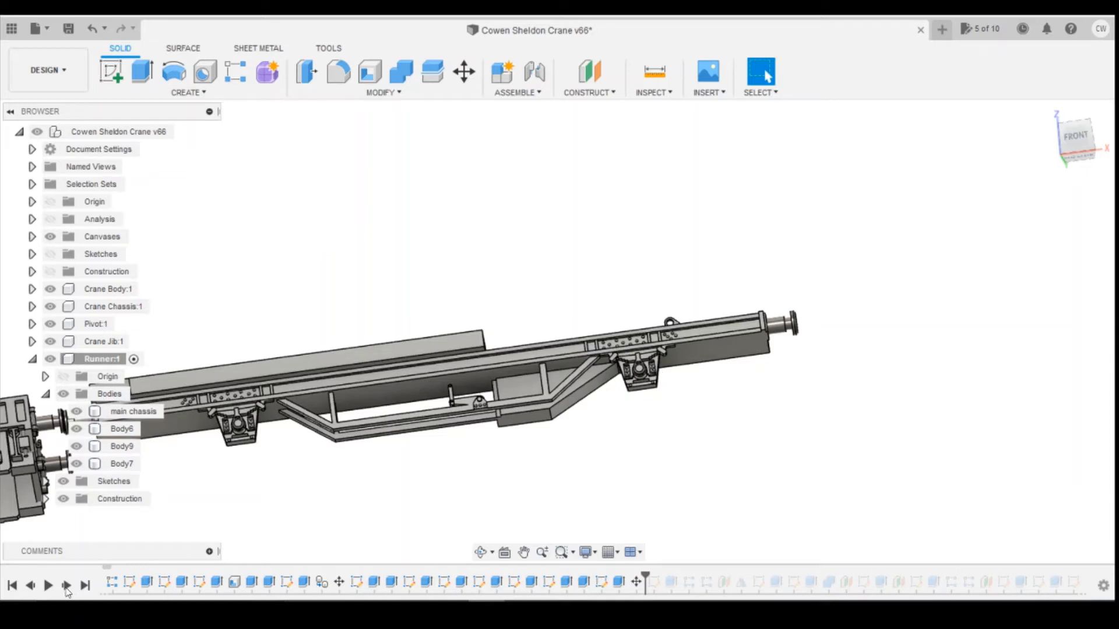
Step: Step the Runner's history back one feature, then replay it feature by feature past the axle bracket's move
left_click(32, 591)
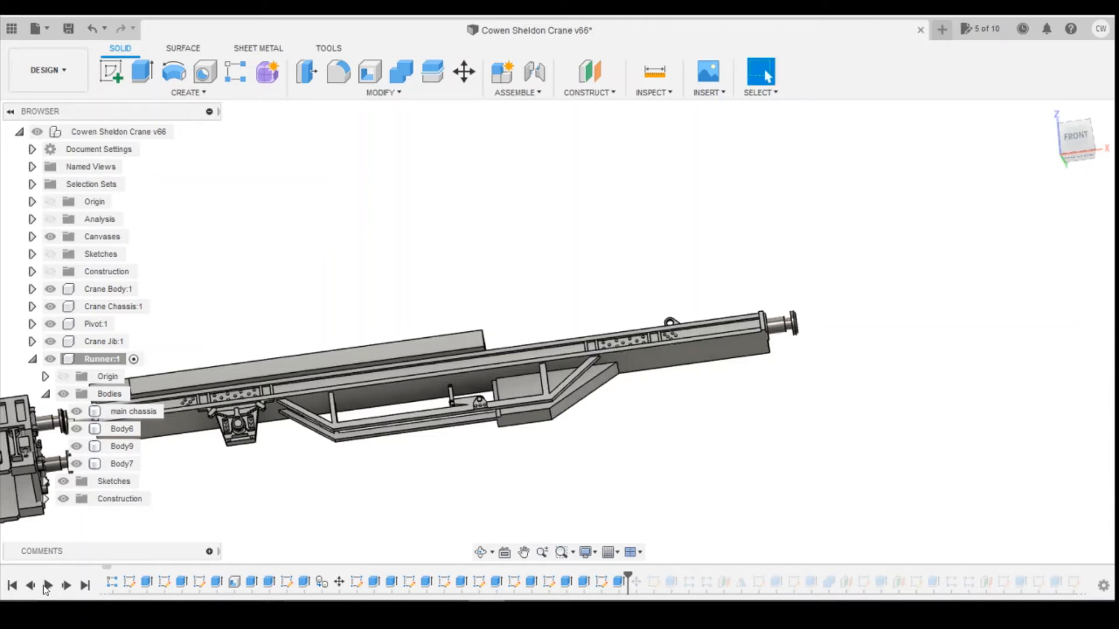
left_click(67, 586)
left_click(67, 586)
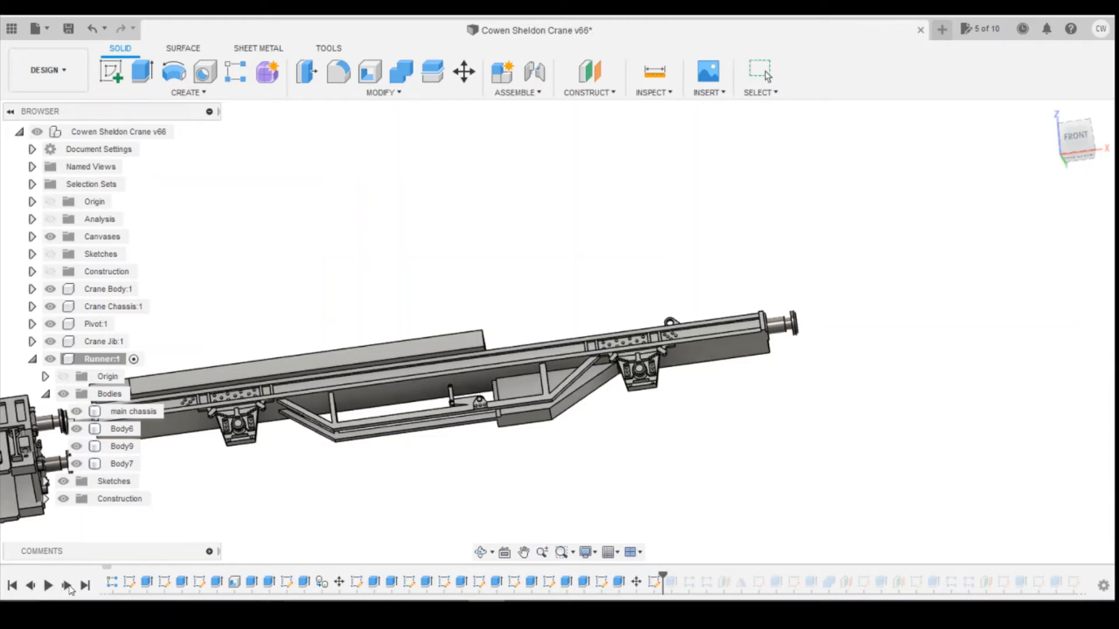
left_click(68, 585)
left_click(68, 586)
left_click(68, 586)
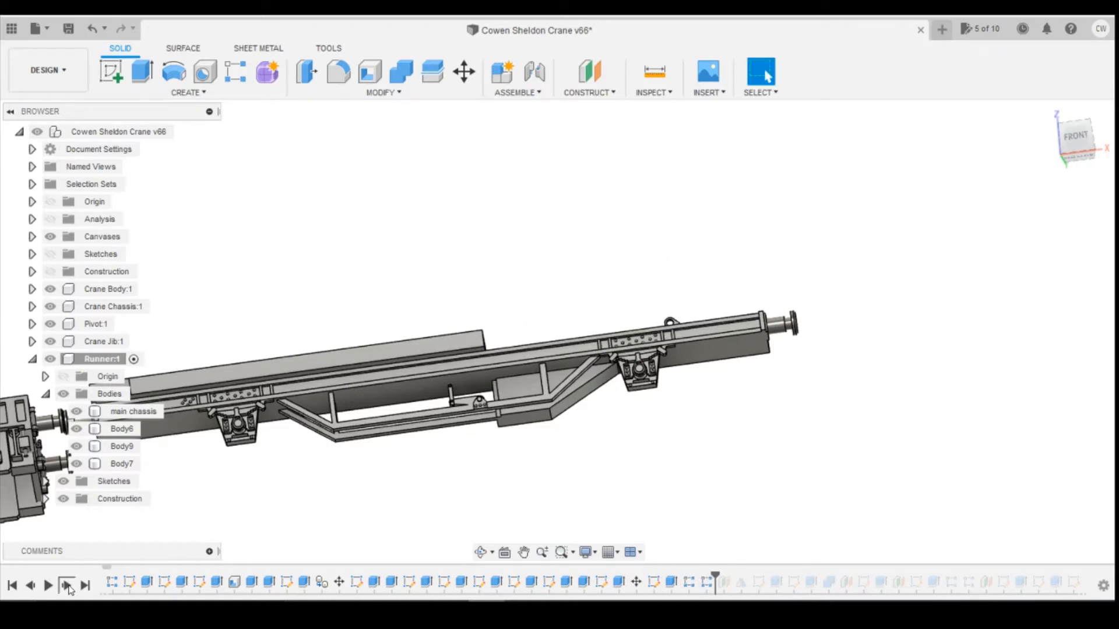
left_click(68, 586)
left_click(69, 586)
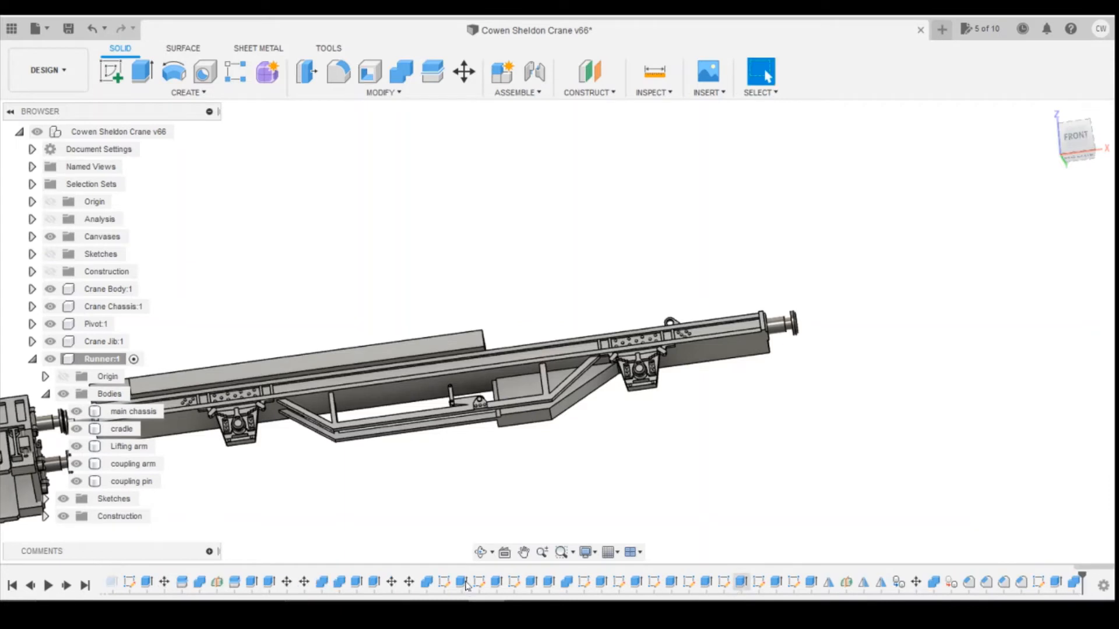
Step: Find the Mirror6 feature in the design history, roll the history marker to it, and step back one feature to before the mirror
scroll(469, 583, "left", 10)
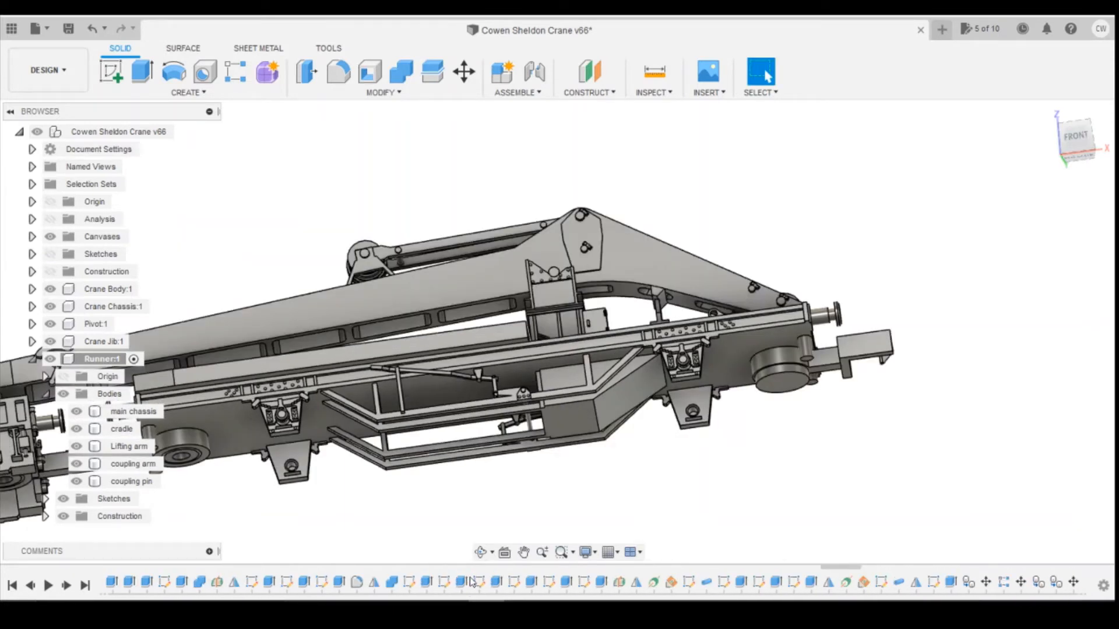
scroll(472, 581, "left", 8)
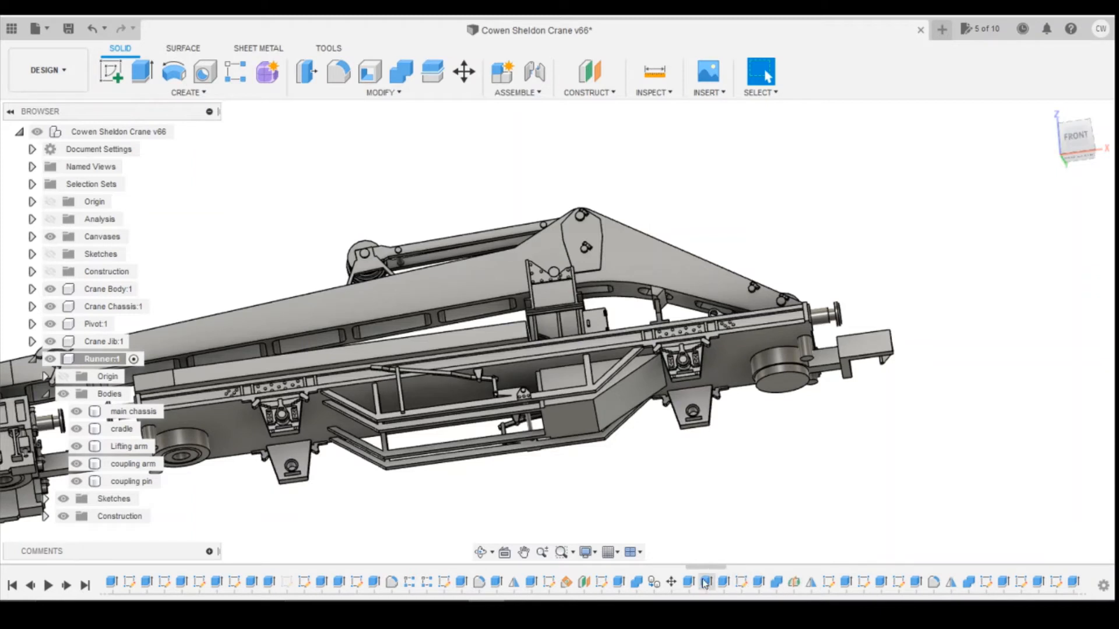
right_click(513, 583)
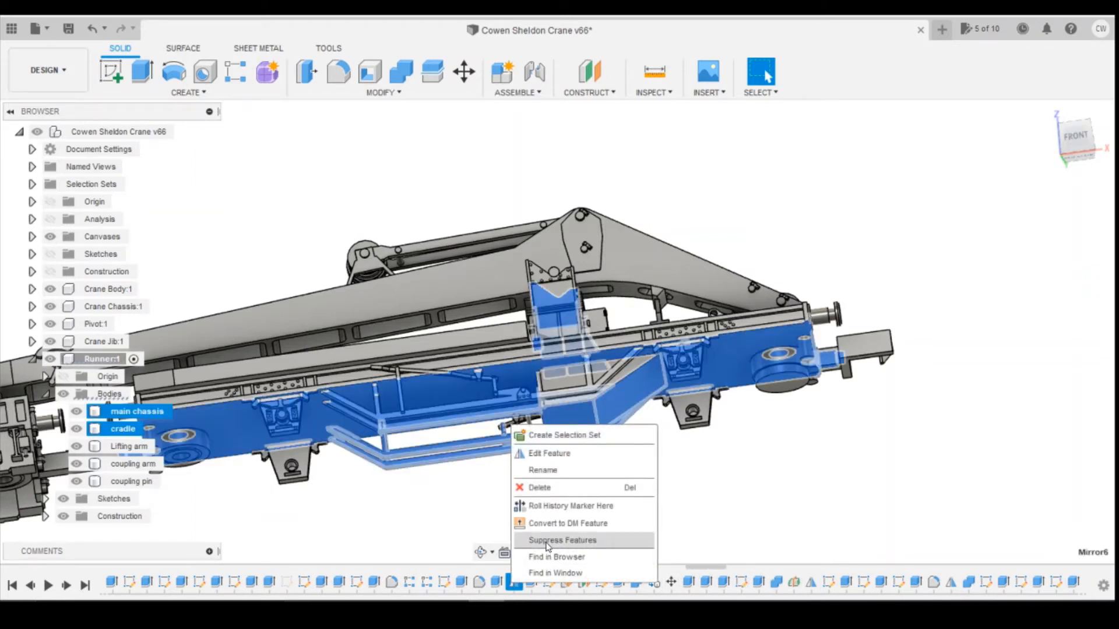
left_click(560, 506)
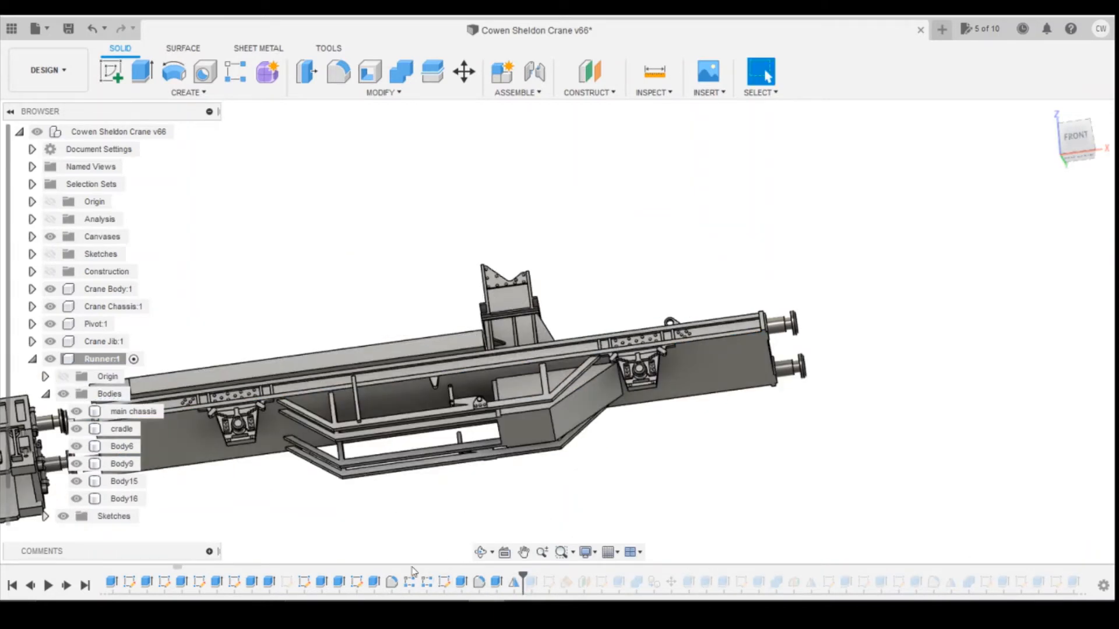
scroll(169, 588, "up", 3)
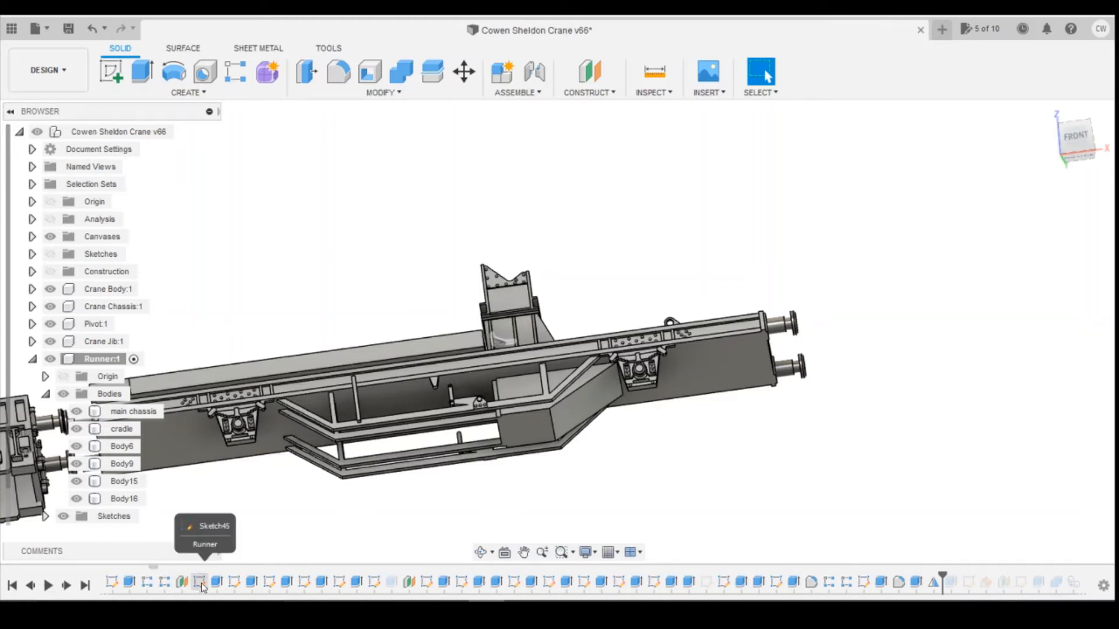
left_click(30, 587)
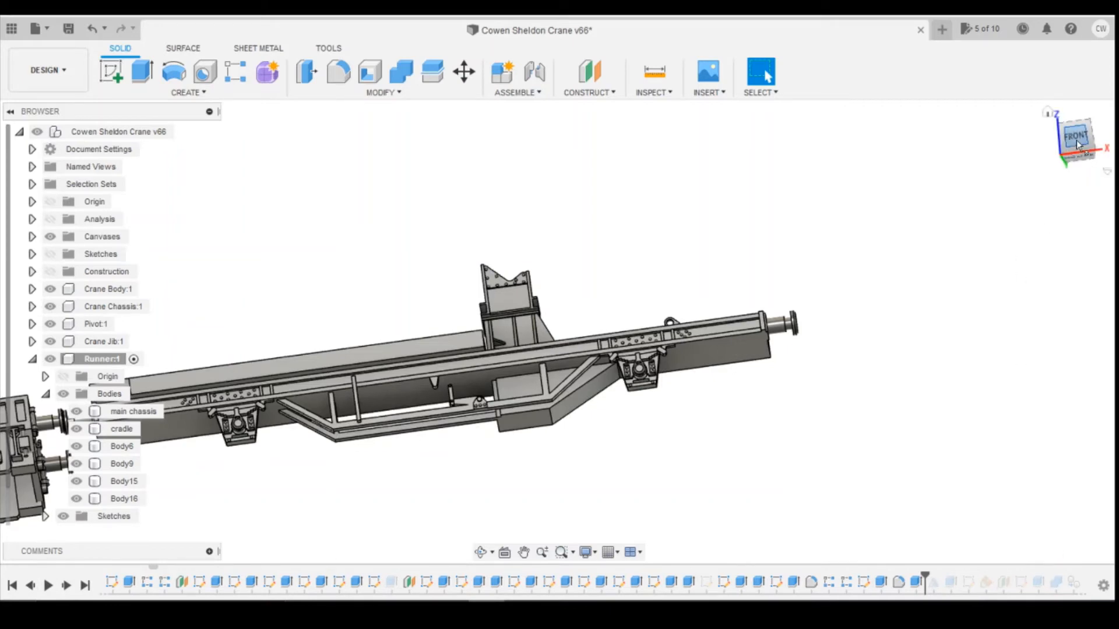
Step: Turn the Runner to a square back view and examine its tapered axle bracket, Body9, close up
mouse_move(1072, 145)
left_mouse_down()
mouse_move(1062, 145)
mouse_move(1103, 148)
left_mouse_up()
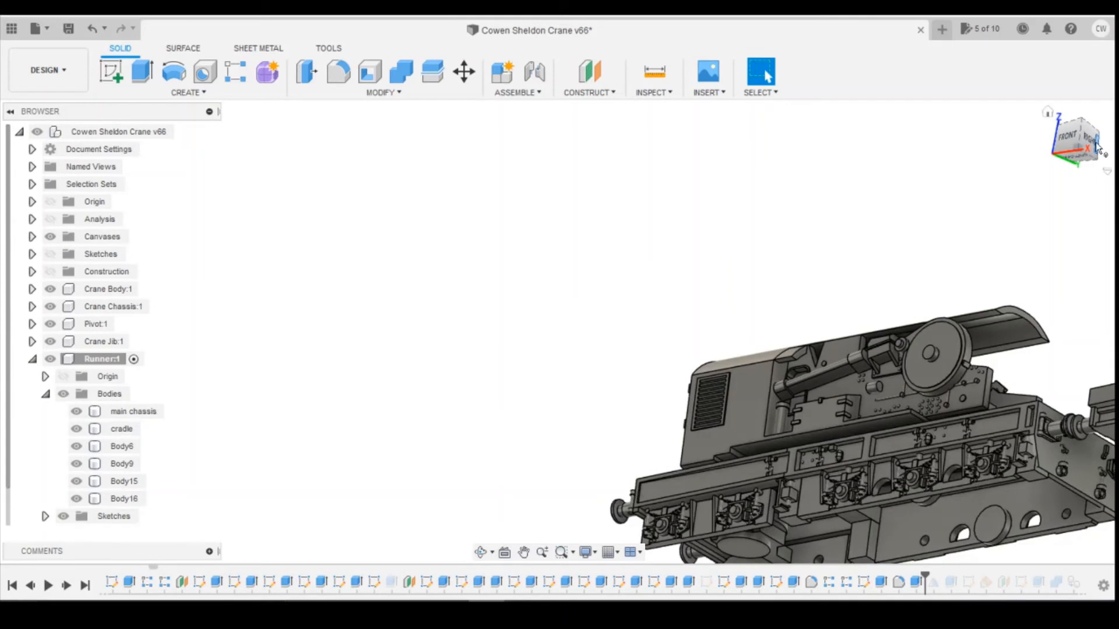
left_click(1098, 147)
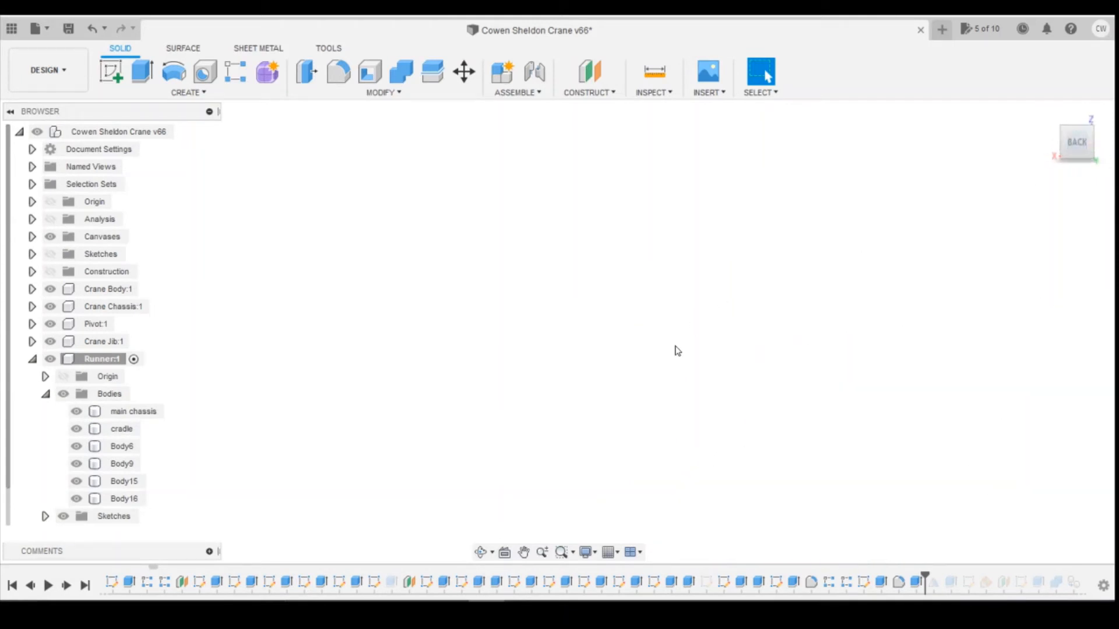
scroll(678, 349, "down", 6)
scroll(664, 247, "up", 9)
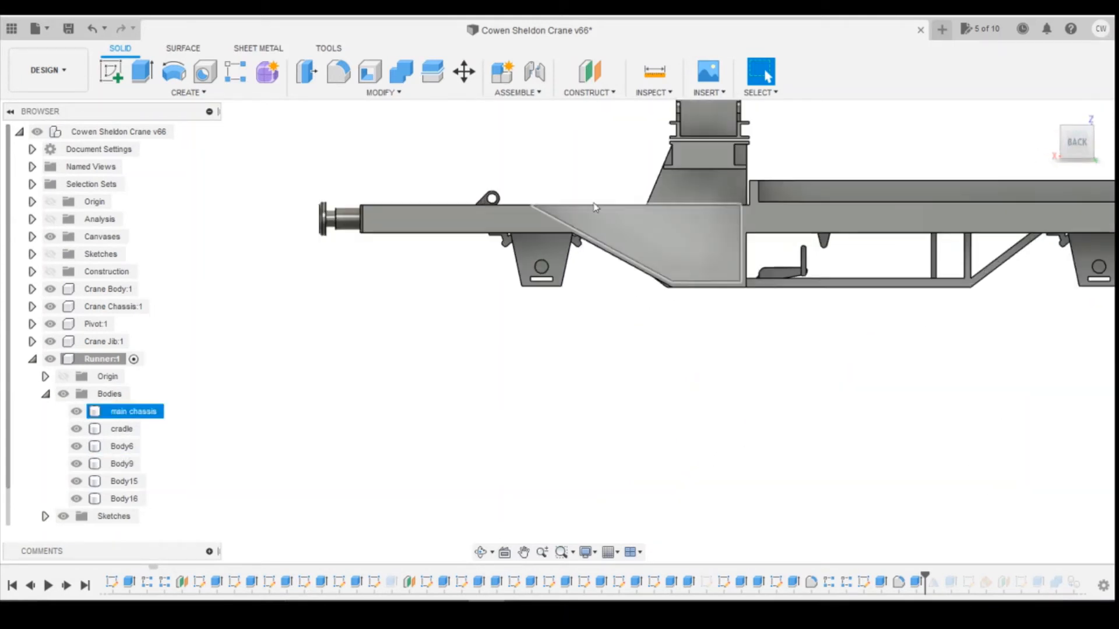
scroll(530, 279, "up", 3)
scroll(550, 247, "up", 3)
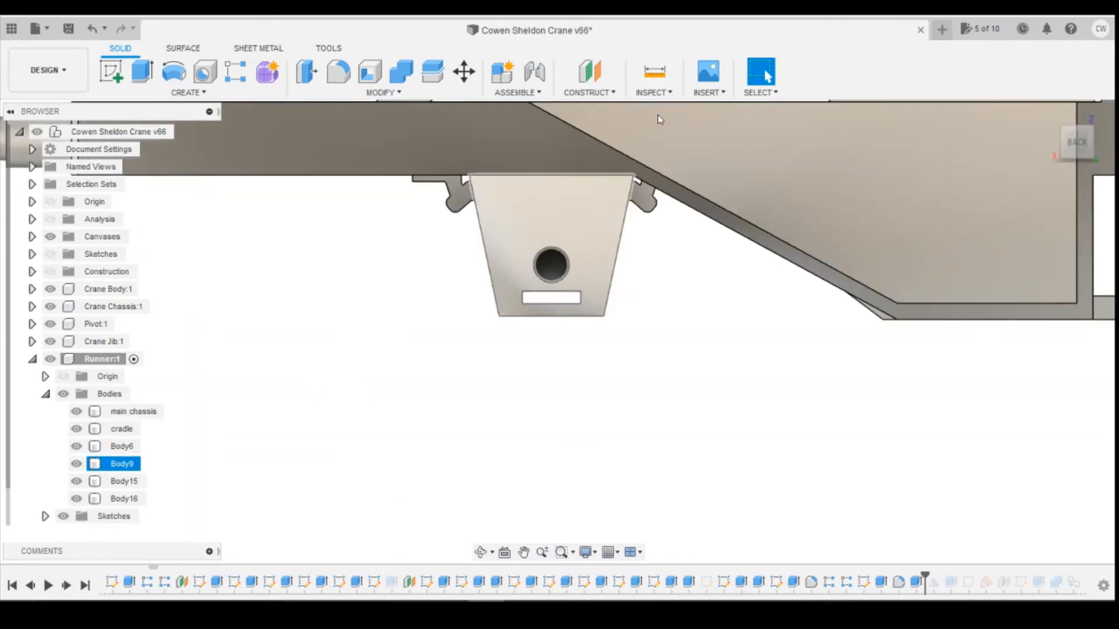
left_click(655, 72)
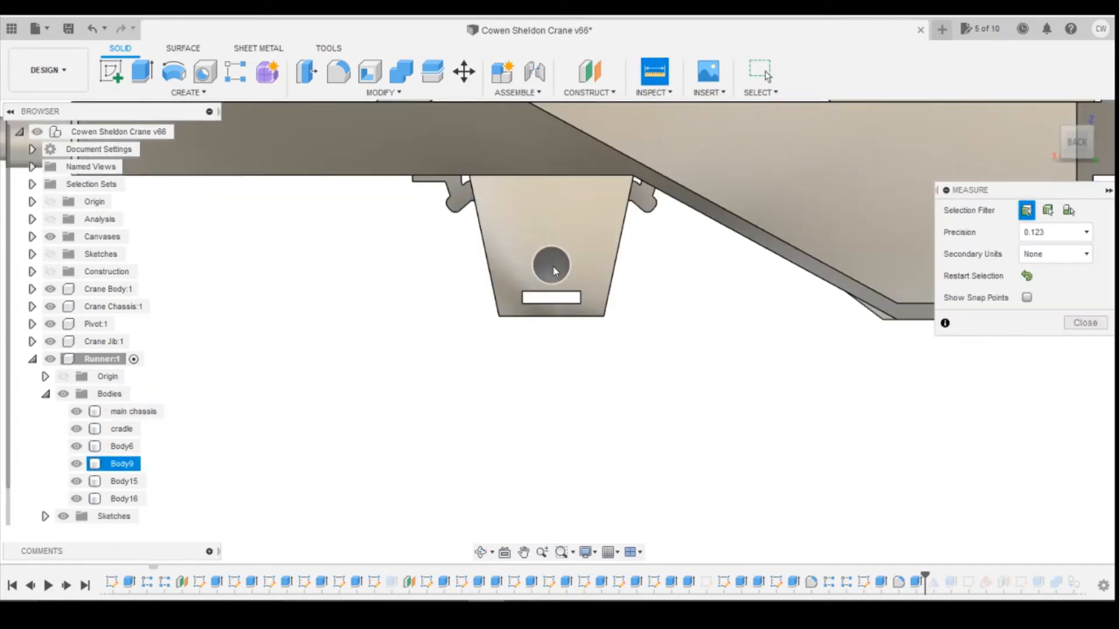
left_click(1088, 324)
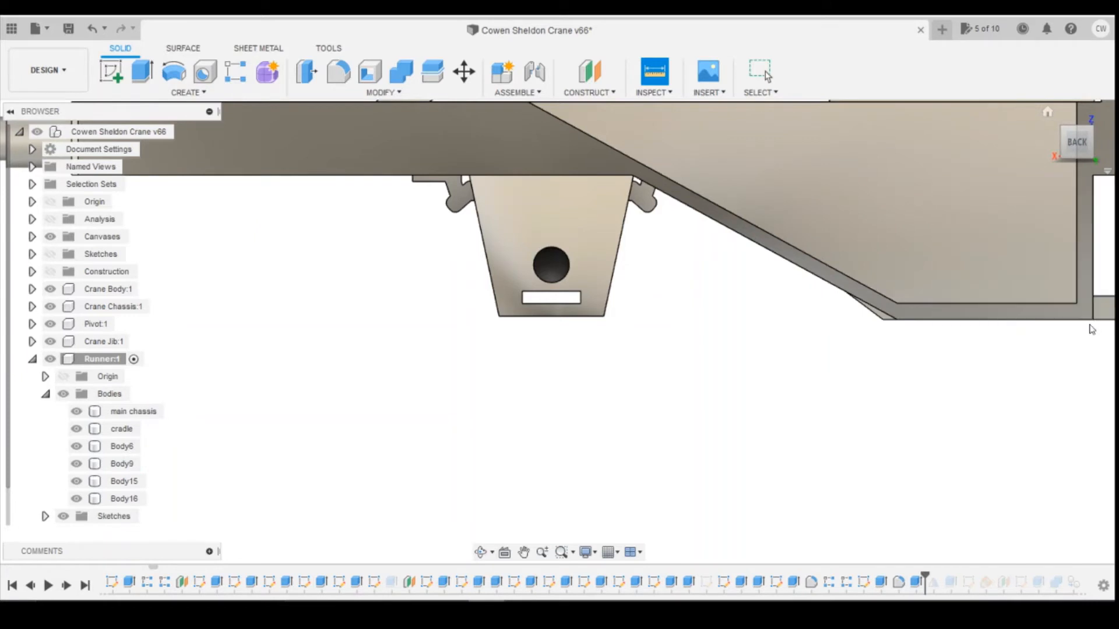
left_click(599, 318)
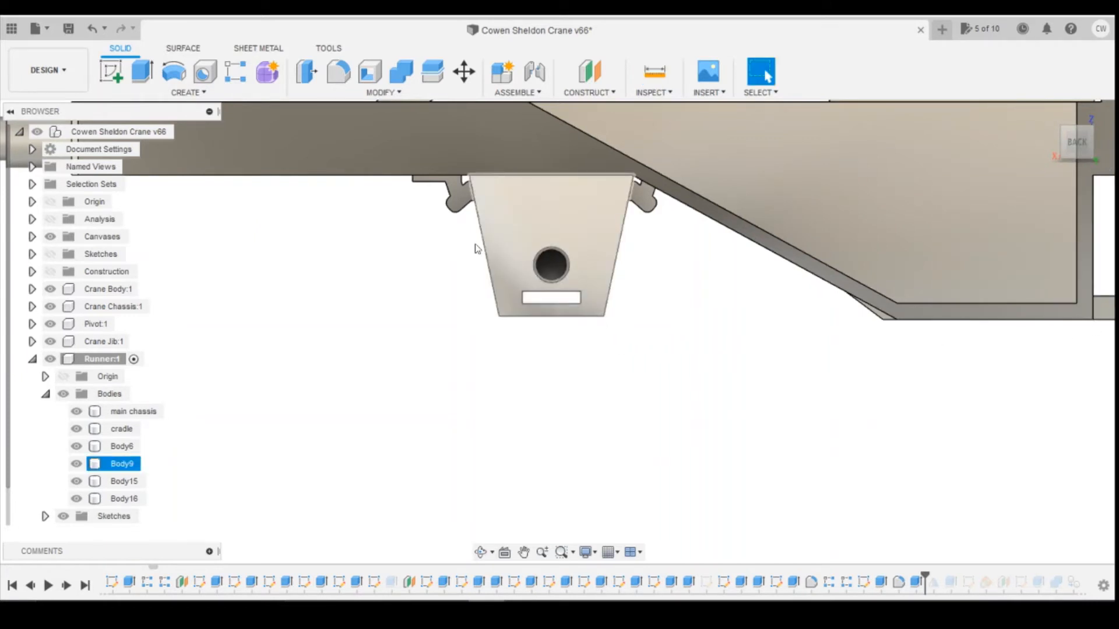
Step: Start a sketch on the flat face inside the axle bracket's round hole and project the main chassis face into it
left_click(111, 71)
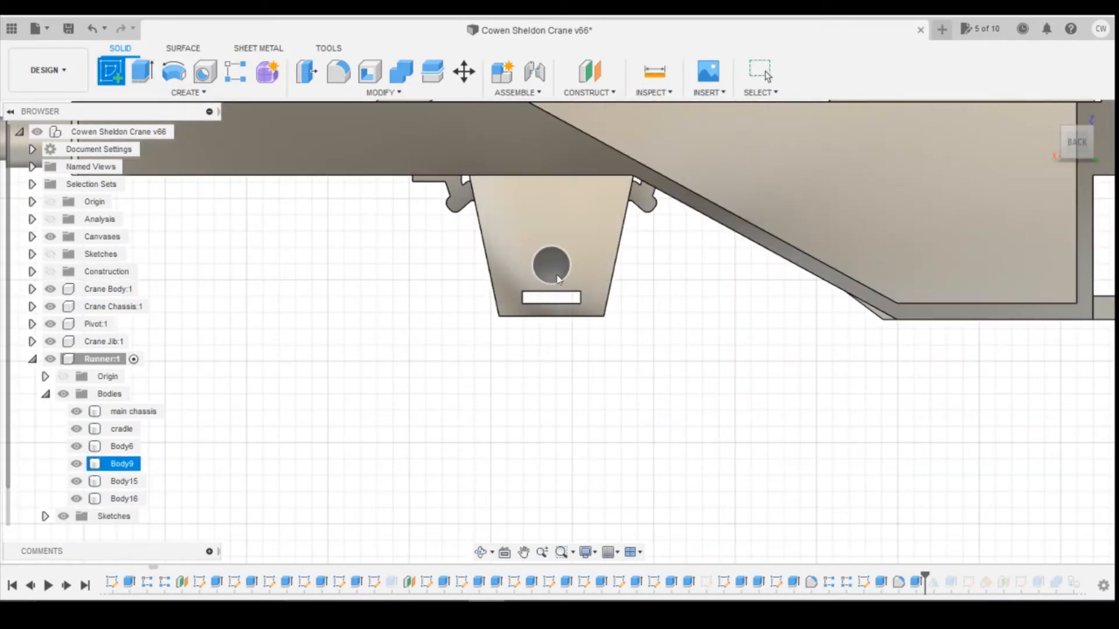
left_click(561, 277)
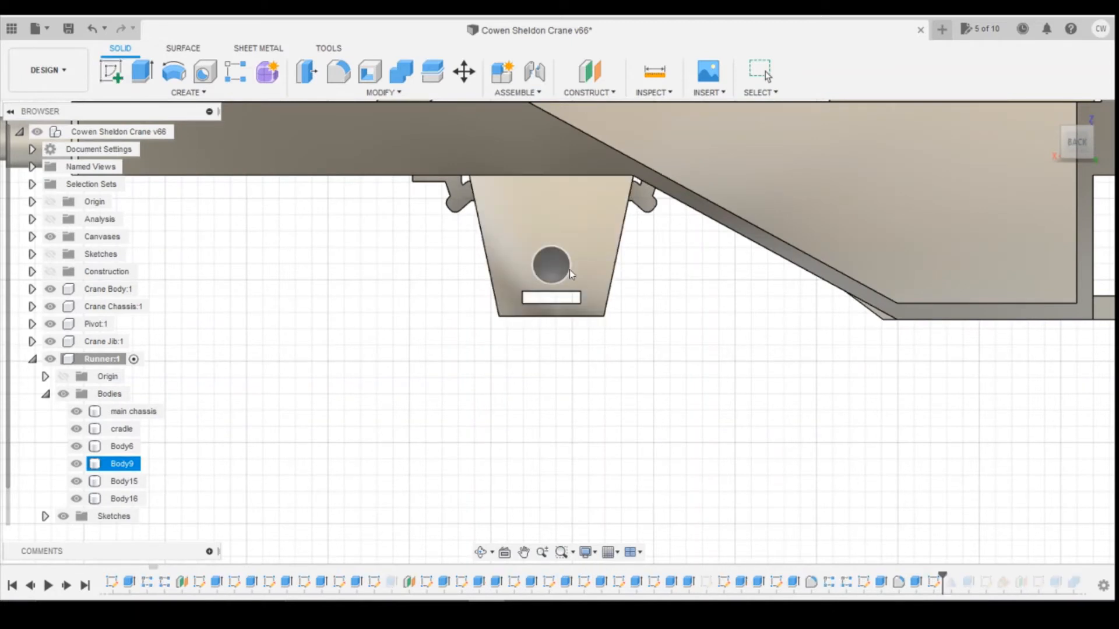
key("p")
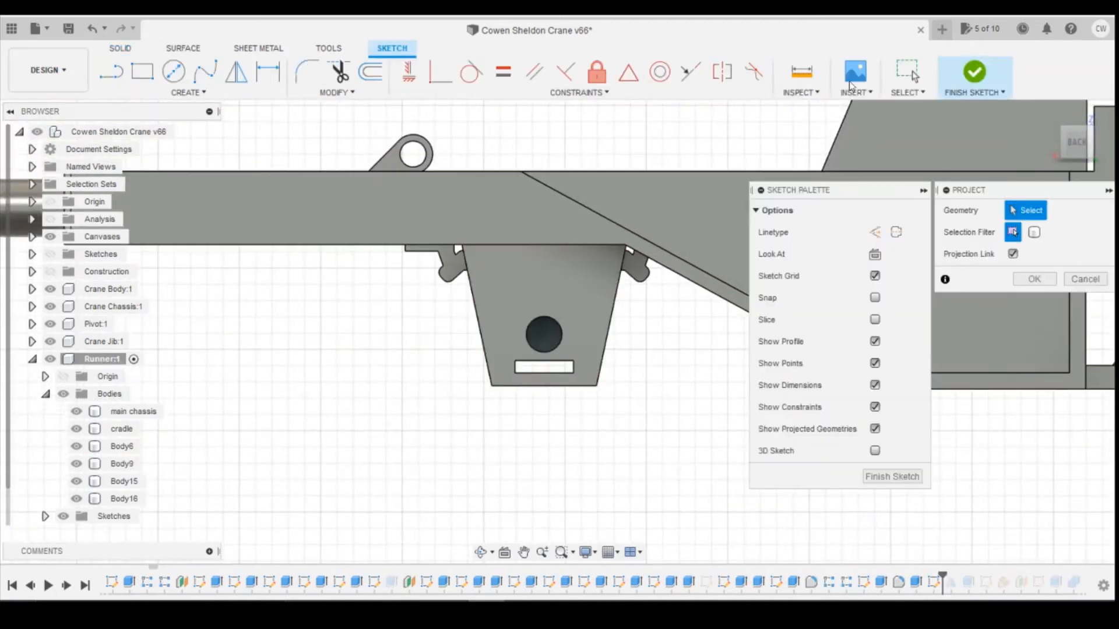
left_click(491, 201)
key("Return")
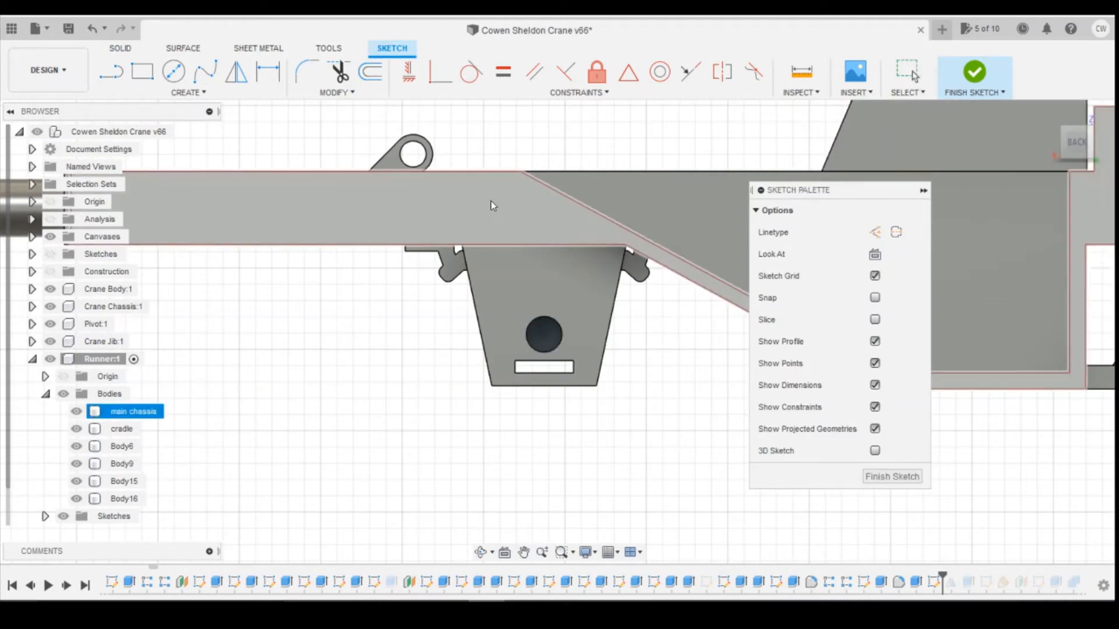
Step: Try to dimension the axle hole's centre from the lower edge of the main chassis beam
key("d")
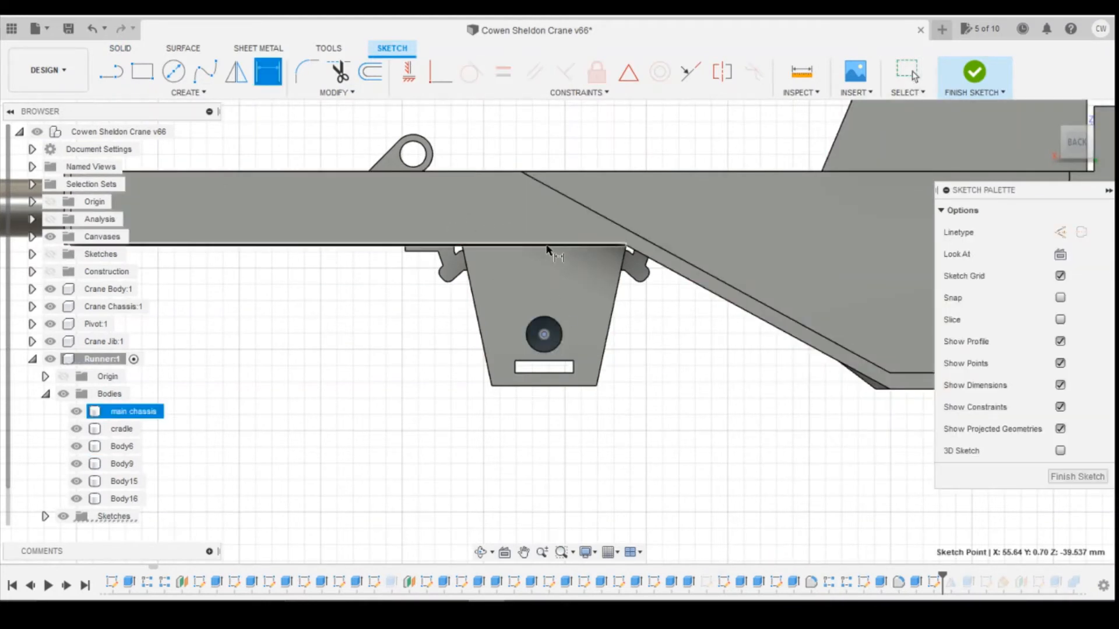
left_click(549, 246)
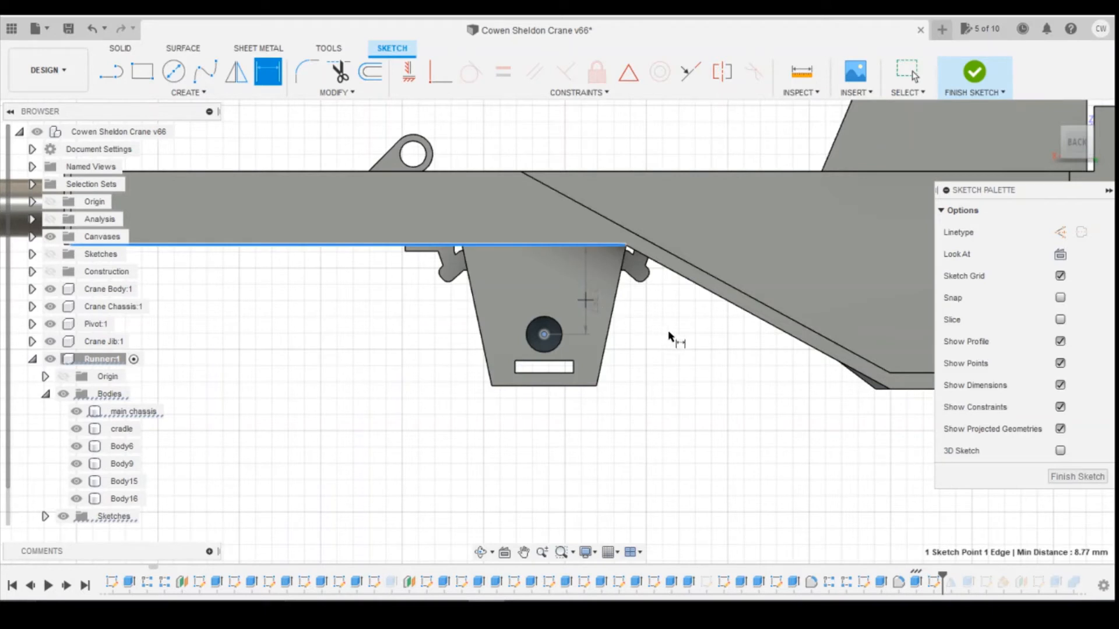
left_click(685, 339)
left_click(689, 267)
left_click(549, 246)
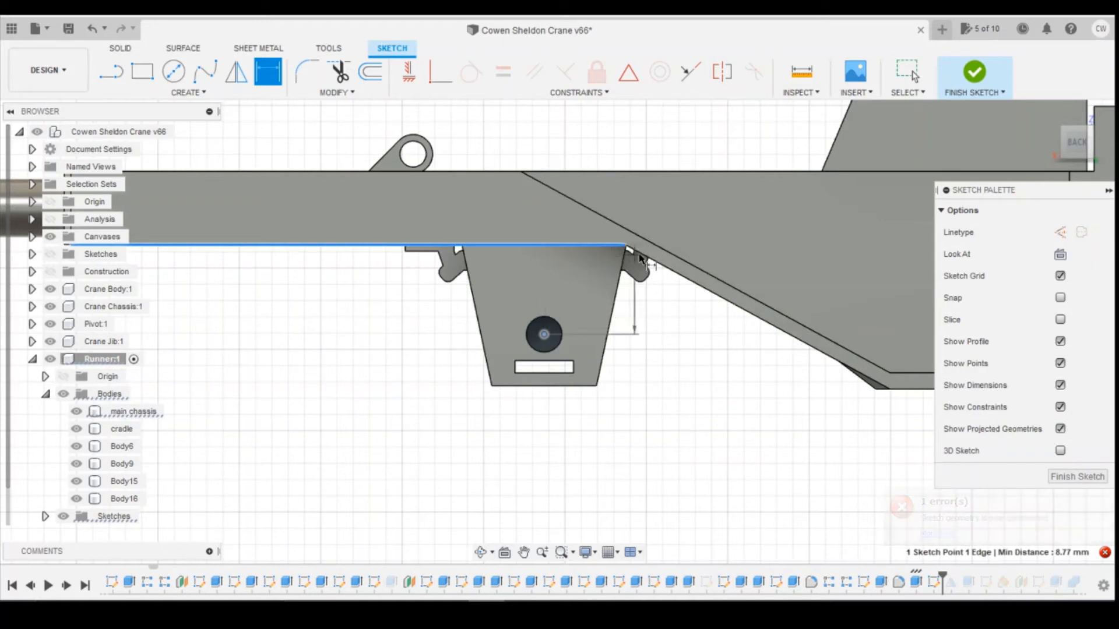
key("Escape")
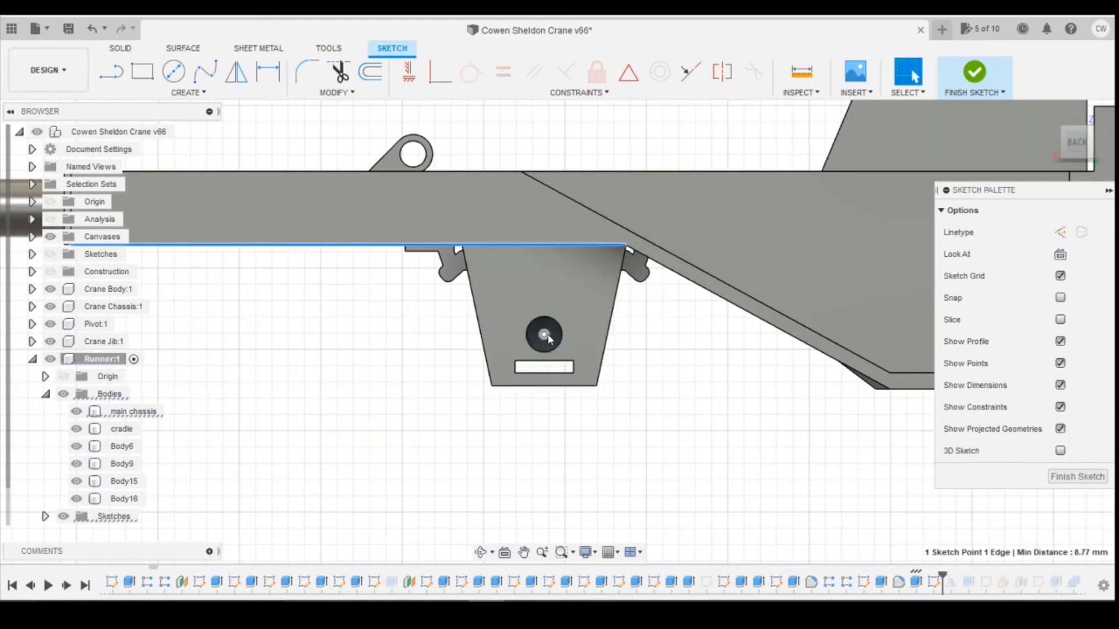
Step: Try to dimension the axle hole's centre from the sloping edge of the main chassis
key("d")
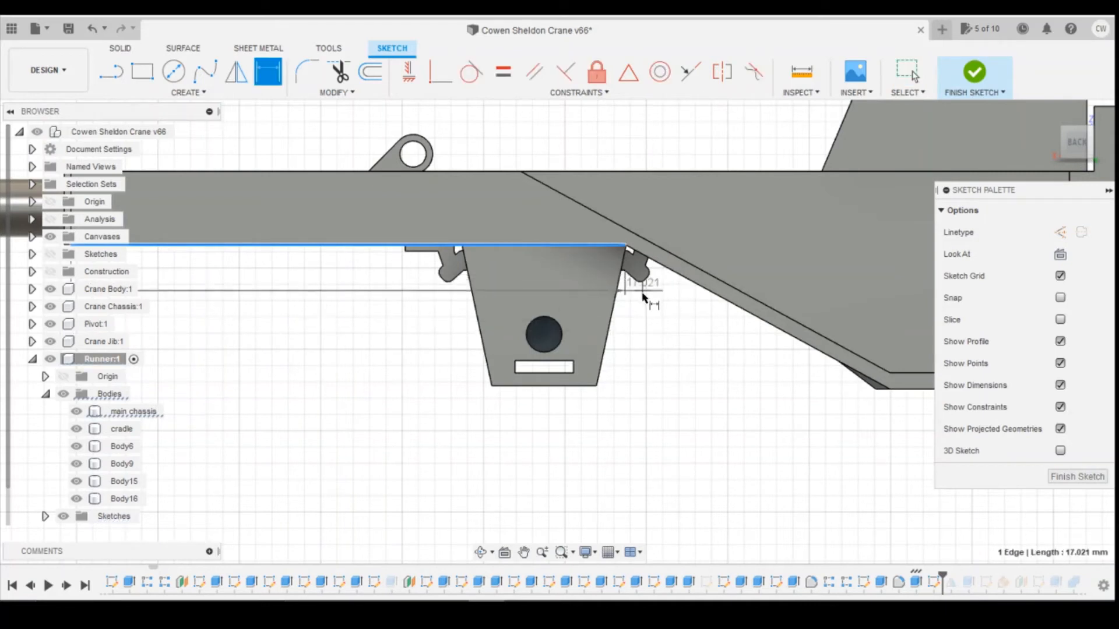
key("Escape")
key("d")
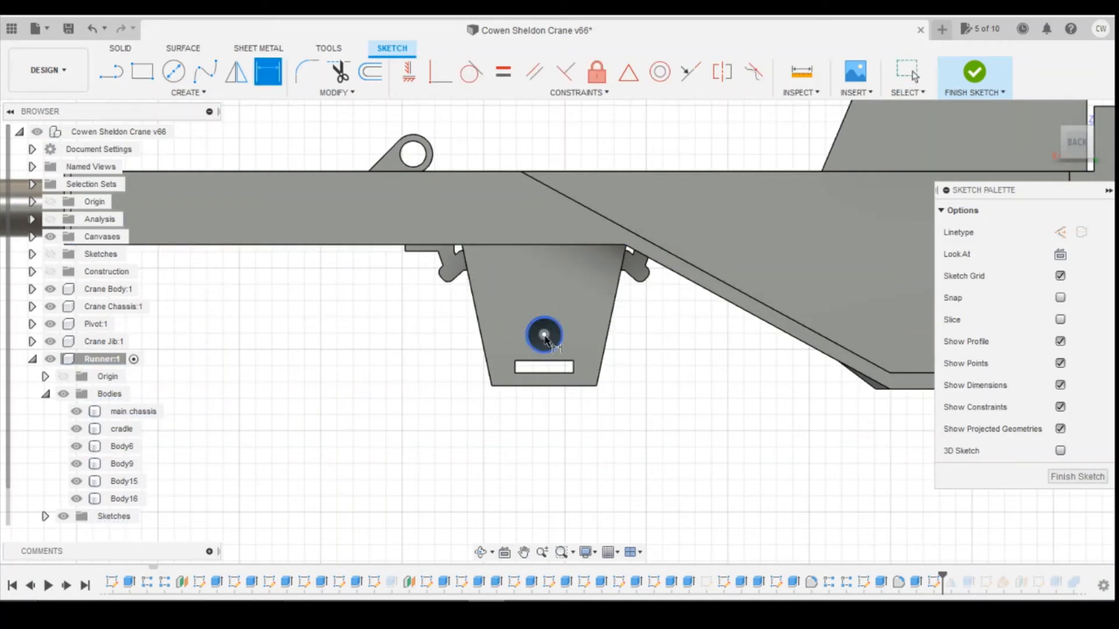
left_click(662, 267)
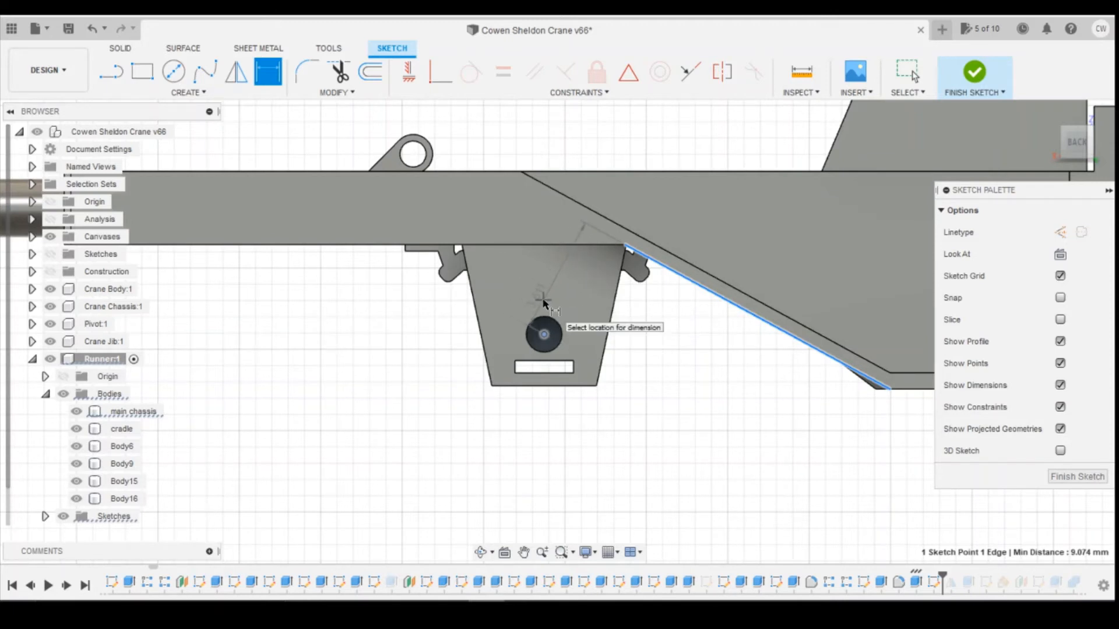
key("Escape")
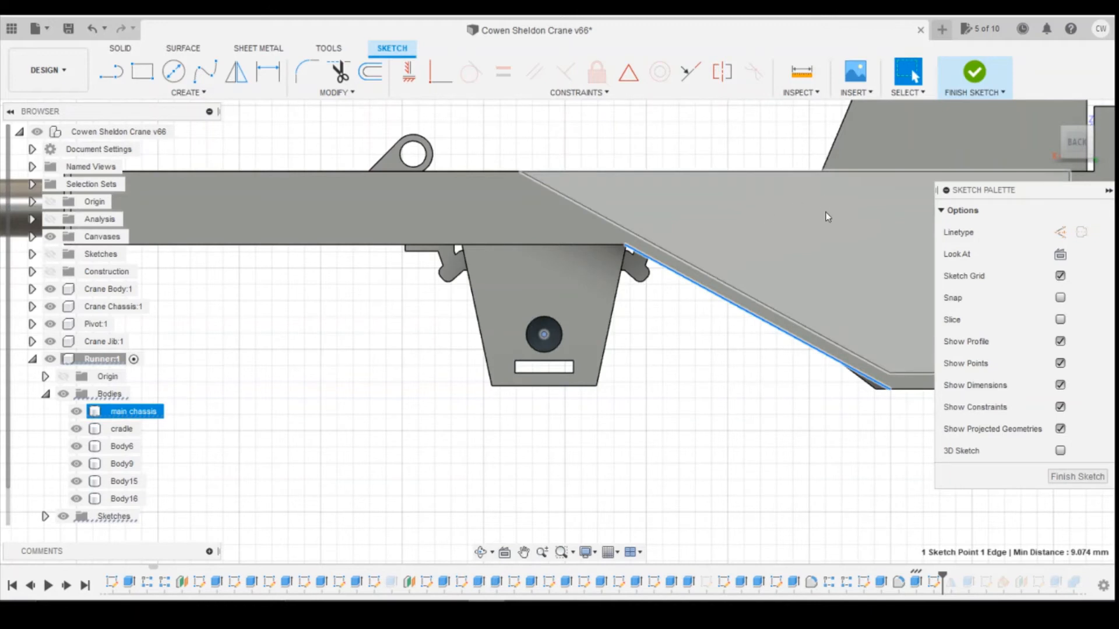
scroll(827, 217, "down", 3)
key("Escape")
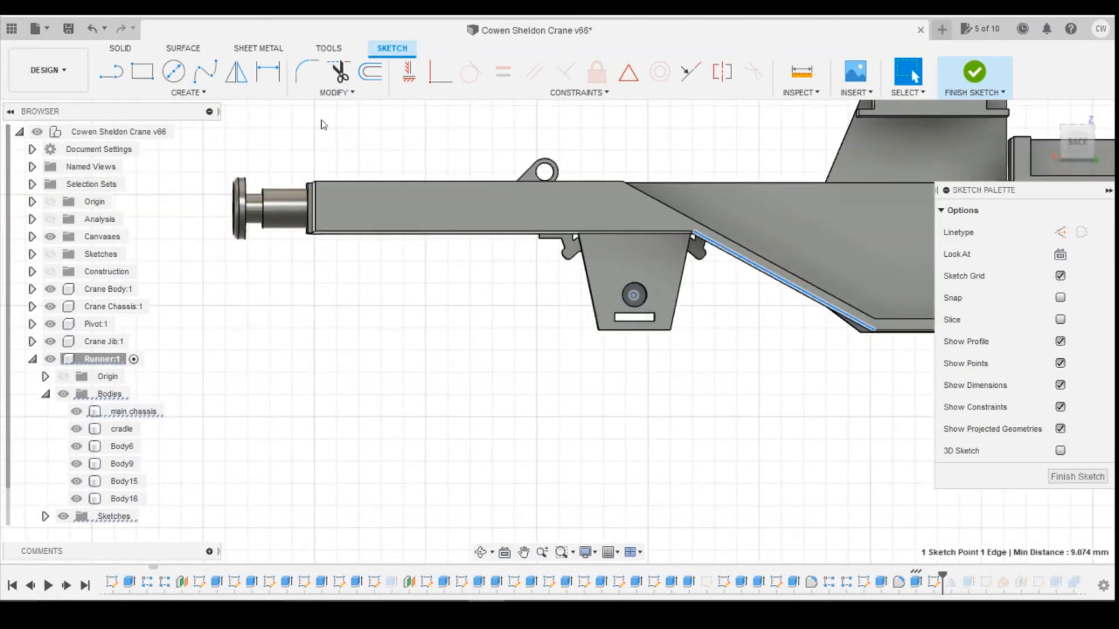
Step: Finish the sketch in the axle hole and delete it from the design history
left_click(920, 268)
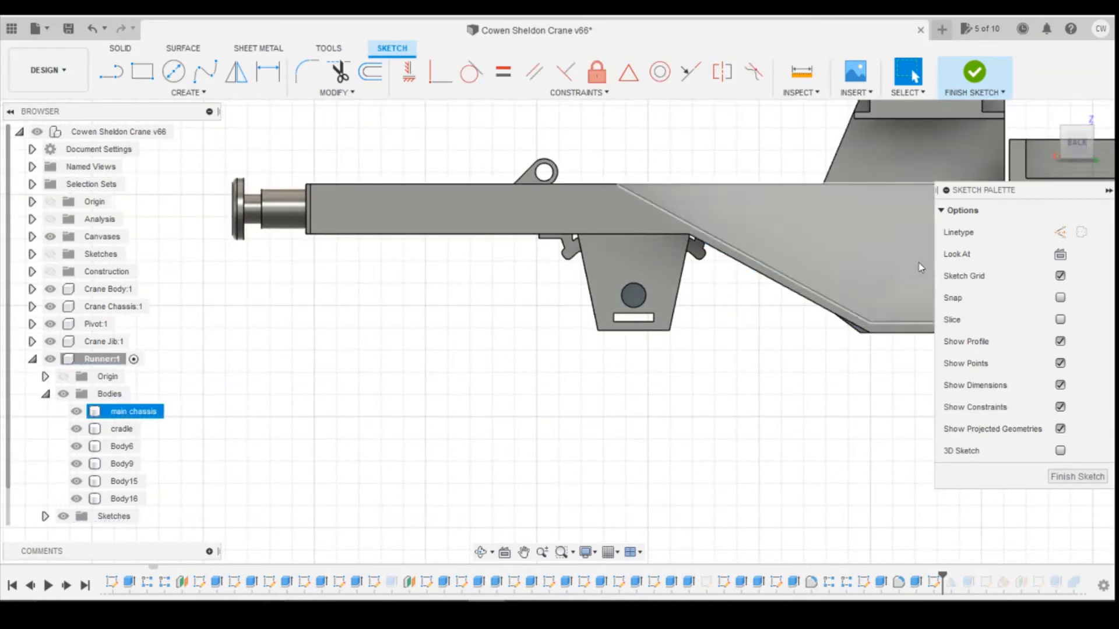
left_click(861, 347)
left_click(979, 73)
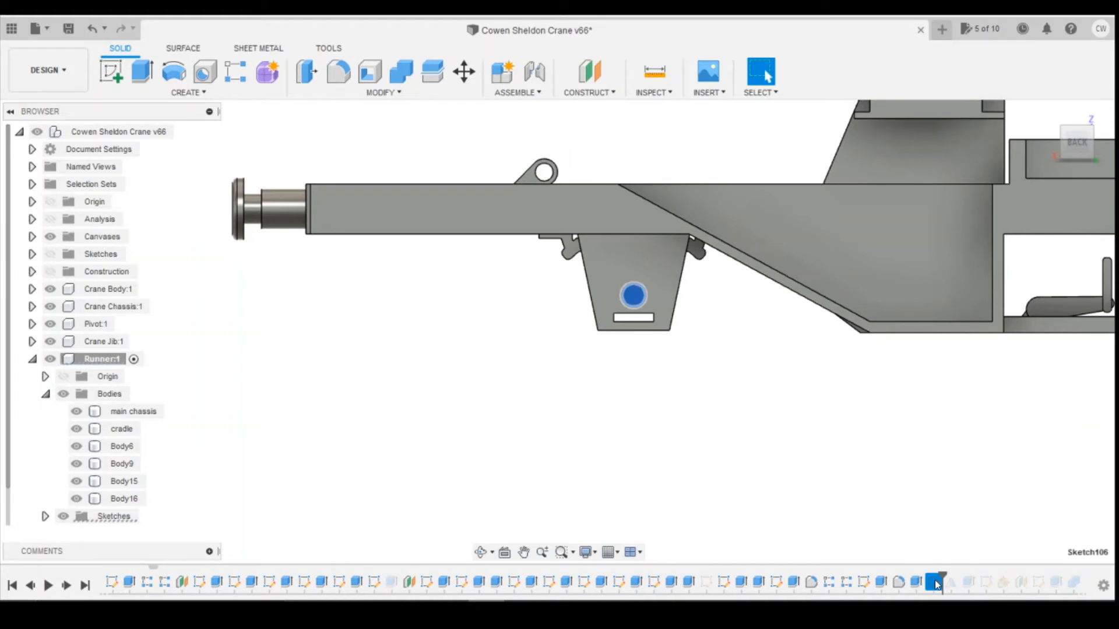
right_click(936, 583)
left_click(965, 471)
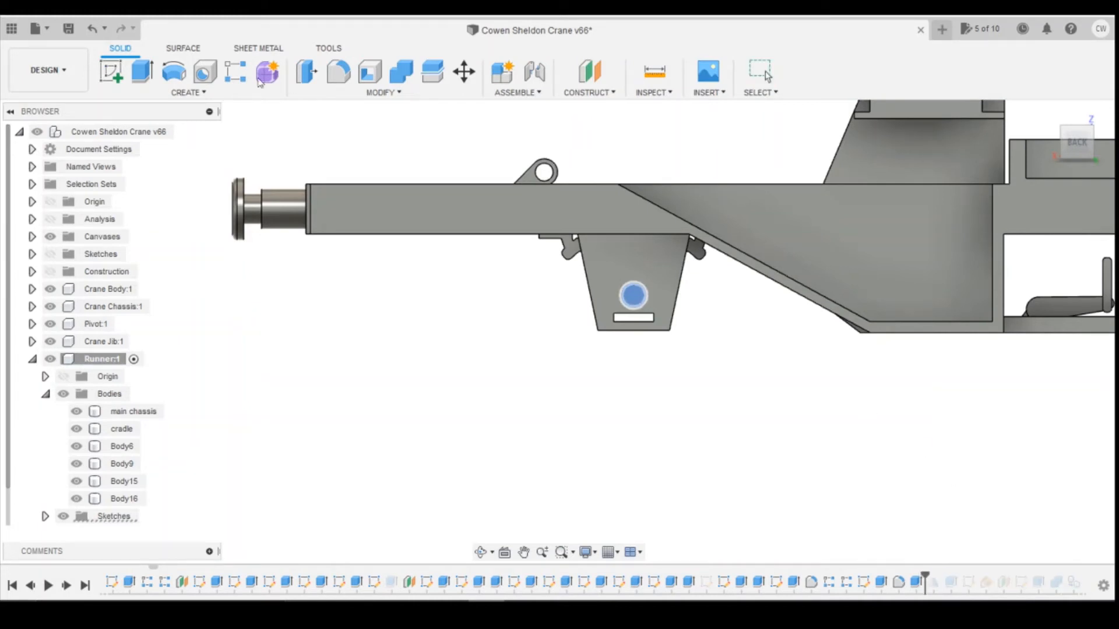
Step: Sketch a closed outline on the main chassis side face above the axle bracket, following the slope, along the beam and down to its lower edge
left_click(111, 74)
left_click(684, 272)
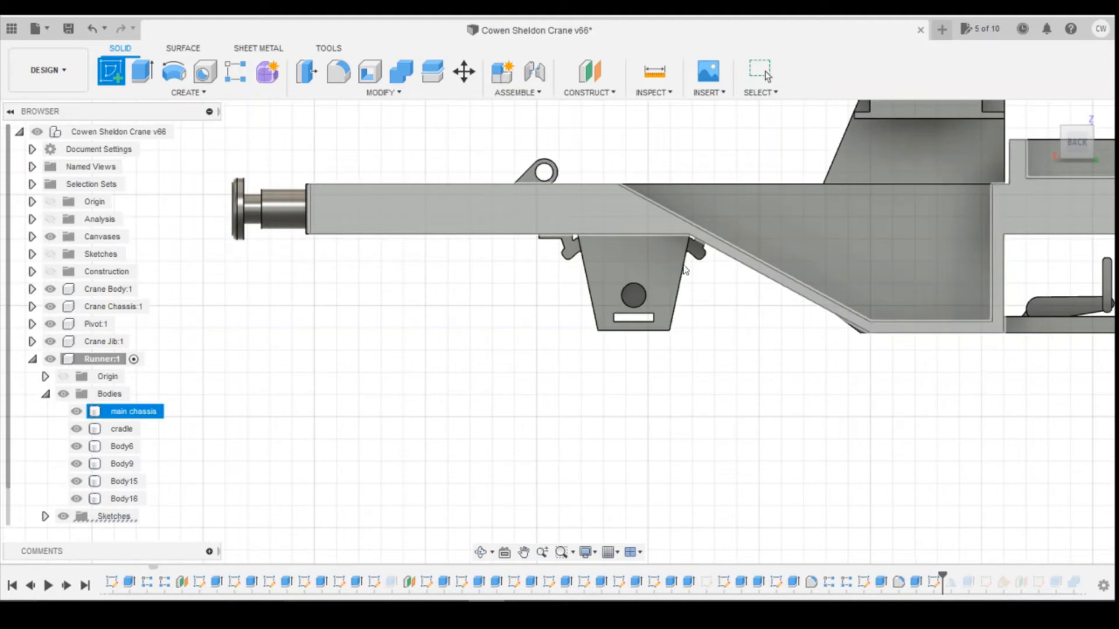
left_click(689, 250)
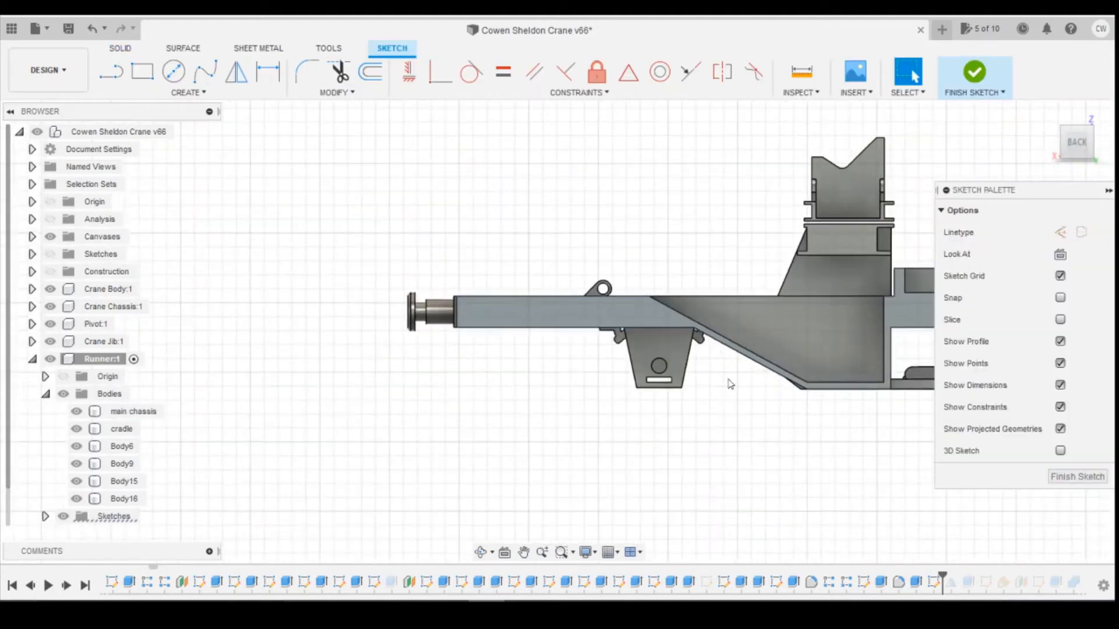
scroll(733, 360, "up", 5)
key("l")
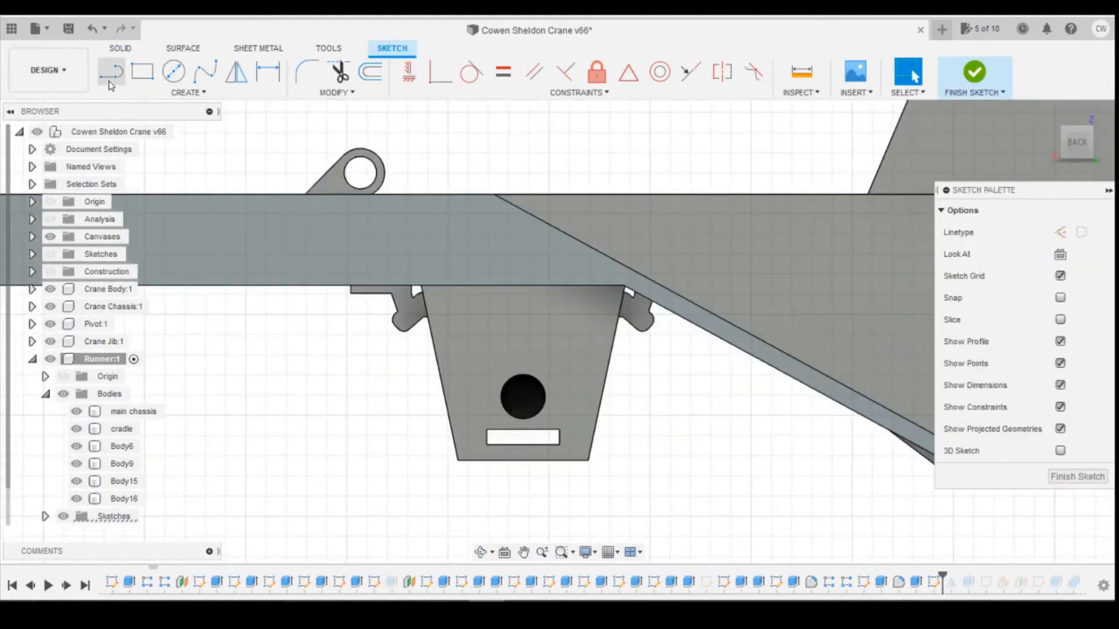
left_click(625, 287)
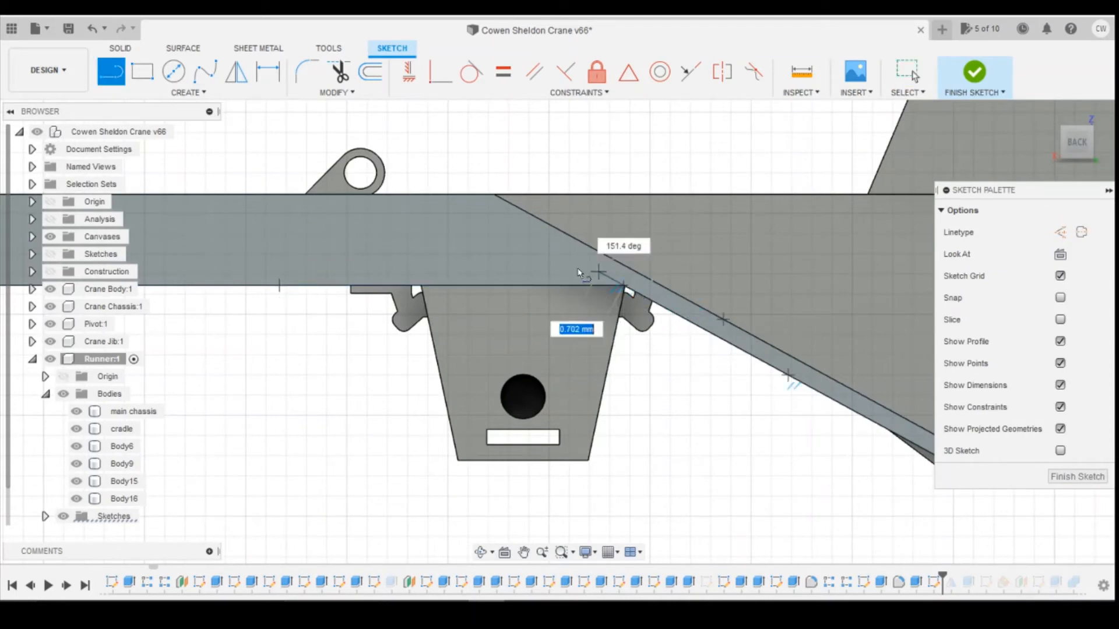
left_click(536, 241)
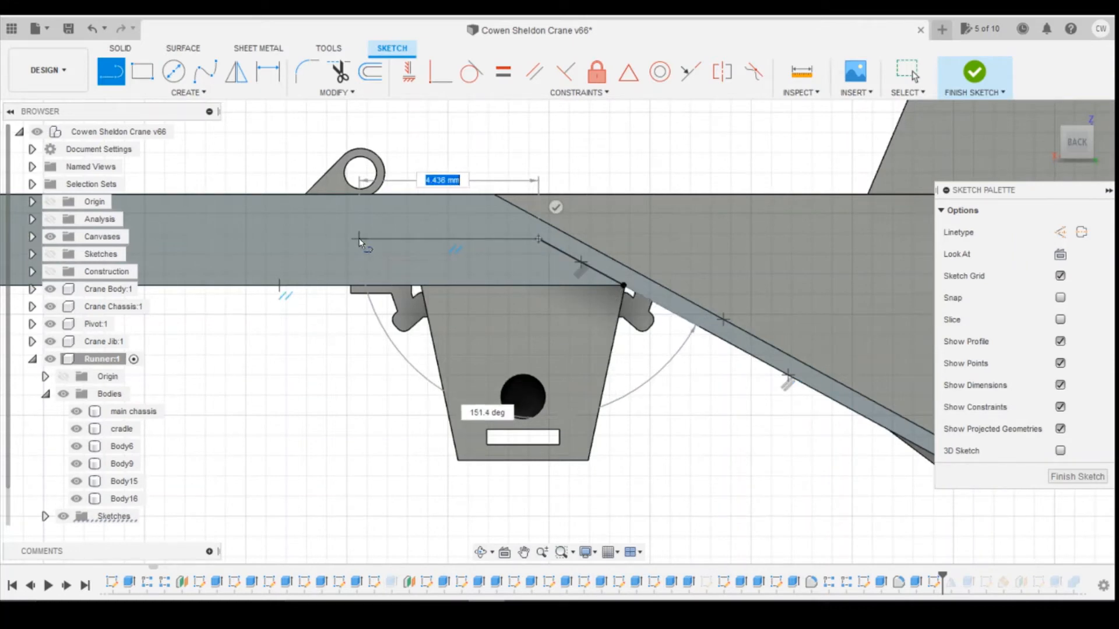
left_click(359, 240)
scroll(359, 240, "down", 3)
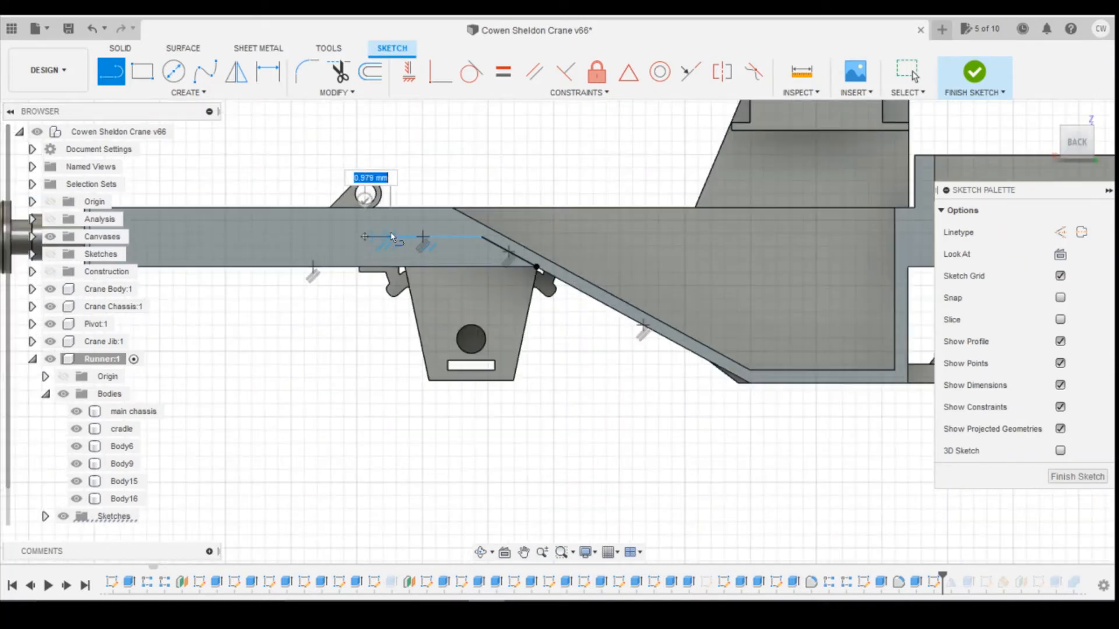
left_click(289, 235)
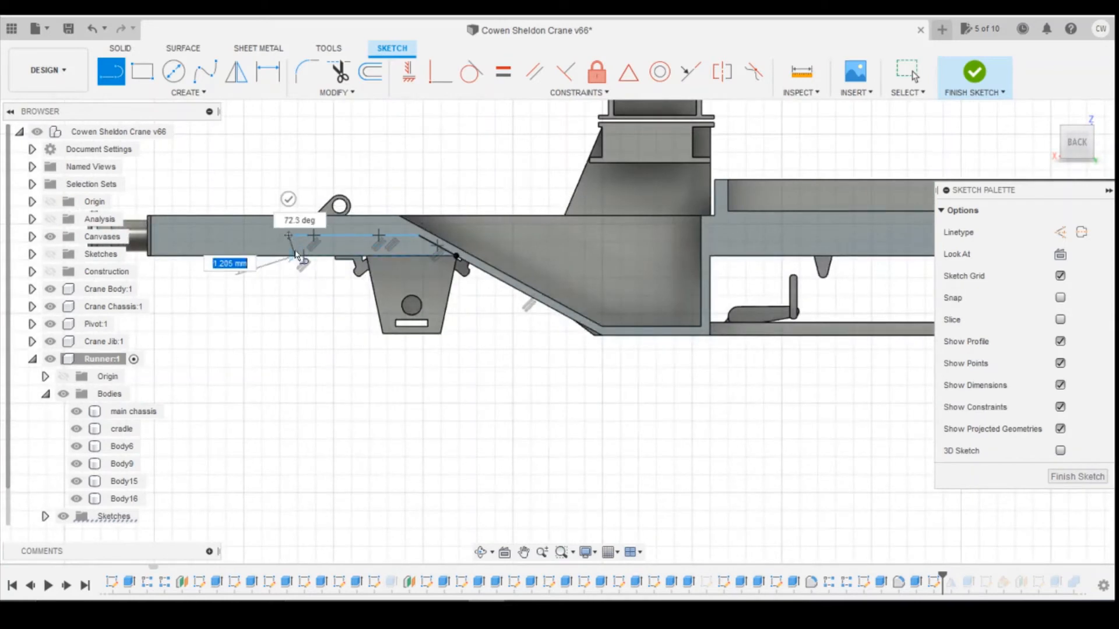
left_click(289, 255)
key("Escape")
scroll(475, 317, "up", 5)
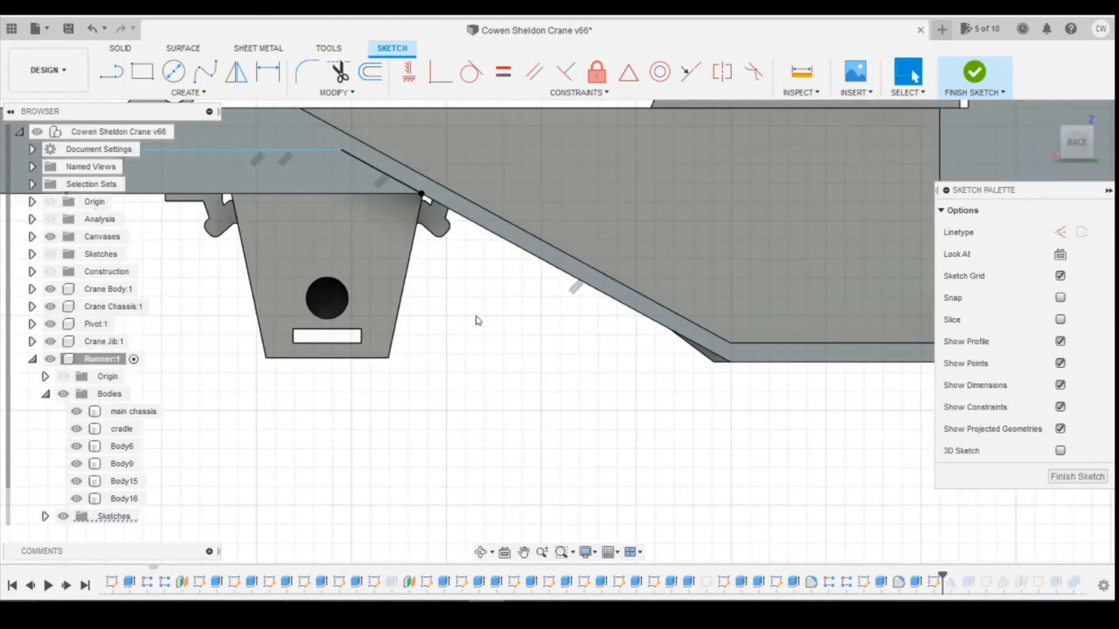
Step: Project the circular edge of the hole in the axle bracket below the outline into the sketch
scroll(467, 303, "down", 4)
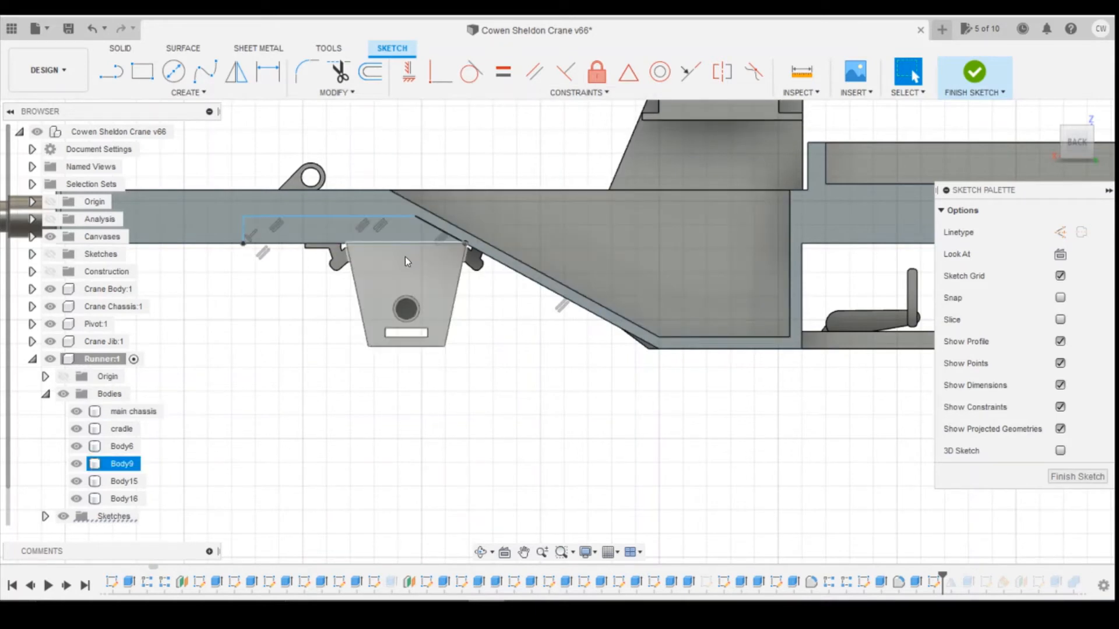
key("p")
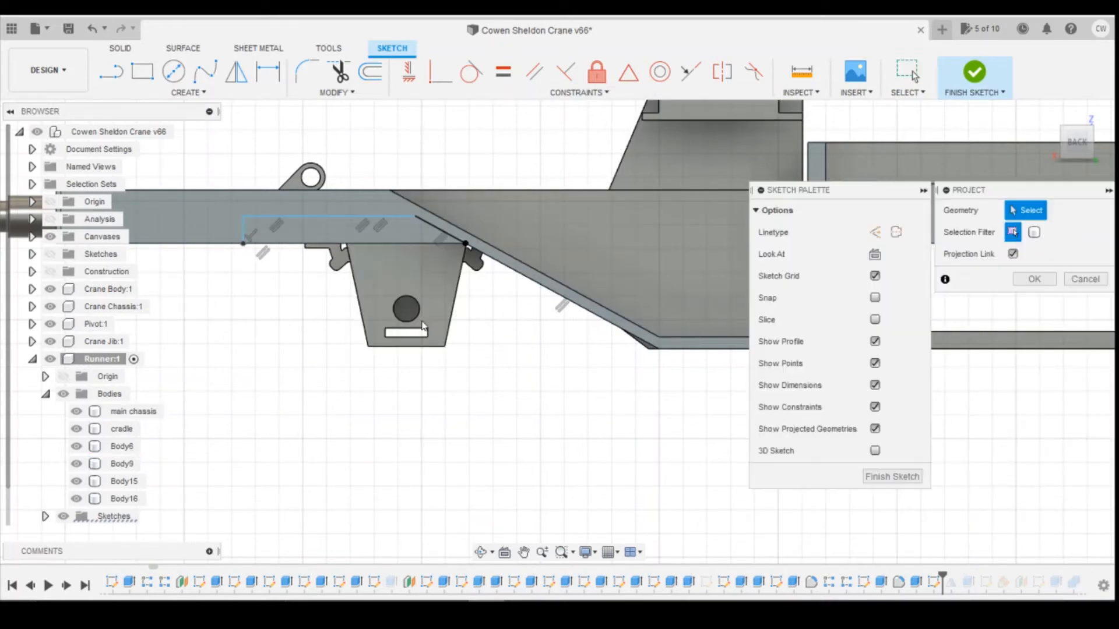
left_click(417, 320)
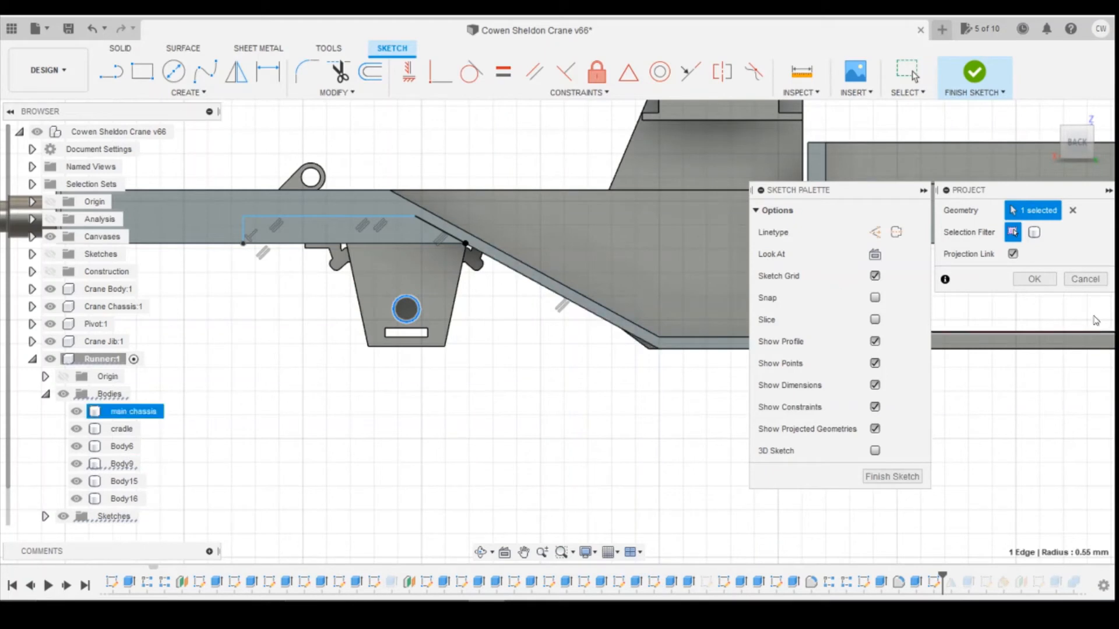
left_click(1034, 280)
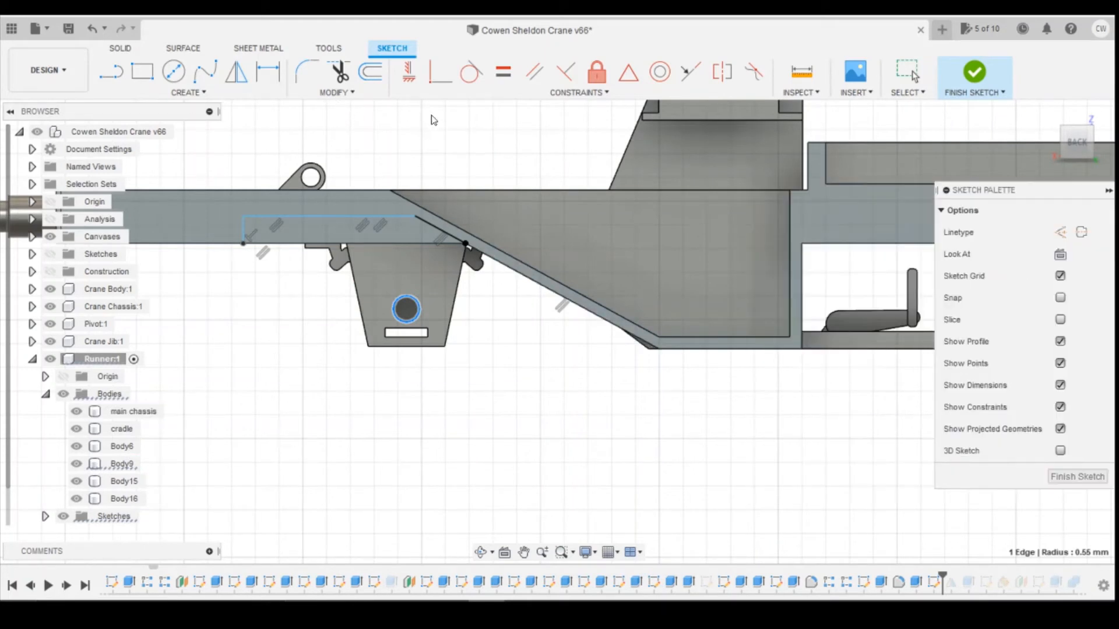
Step: Measure the distance from the projected hole's centre to the long upper line of the sketched outline
key("i")
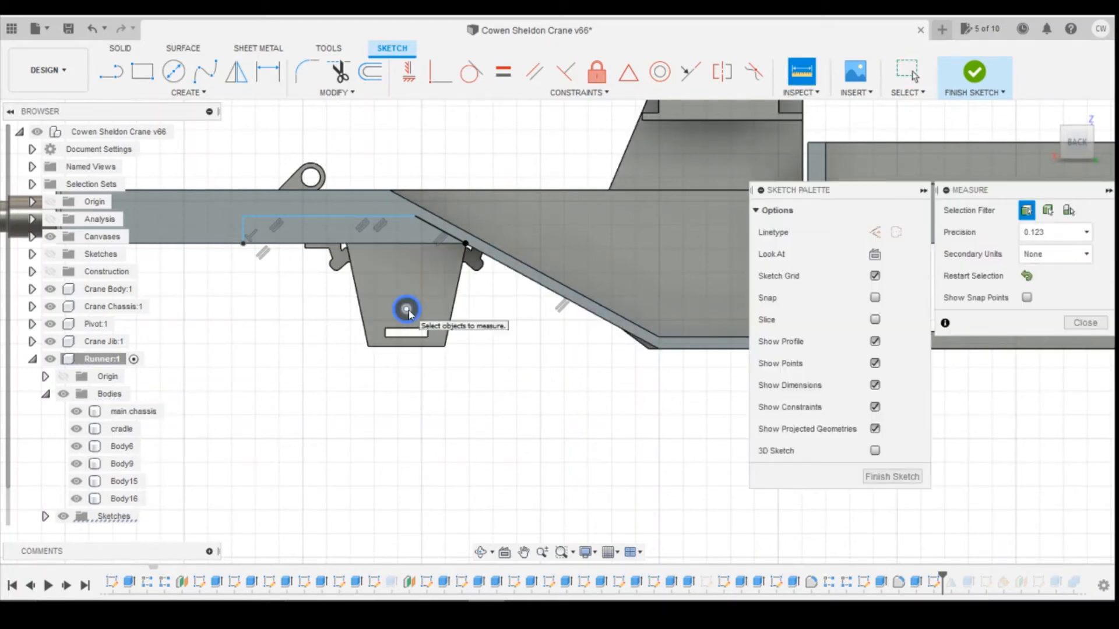
left_click(407, 309)
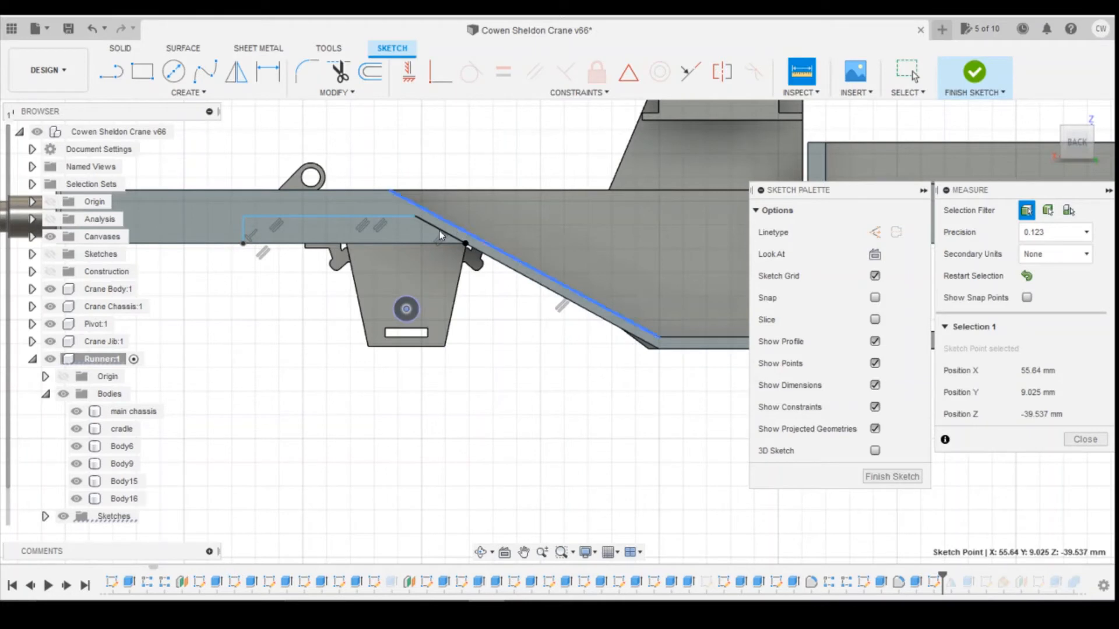
left_click(410, 222)
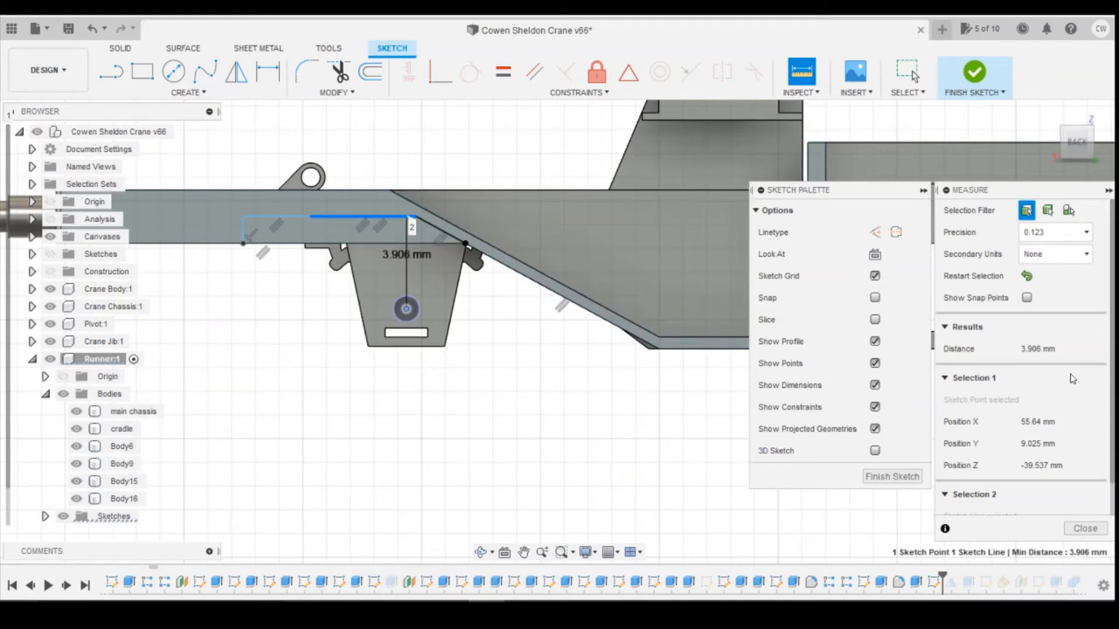
left_click(1085, 529)
Step: Extrude the sketched outline above the axle bracket as a cut into the main chassis with a distance of -6.4 mm
scroll(606, 457, "down", 4)
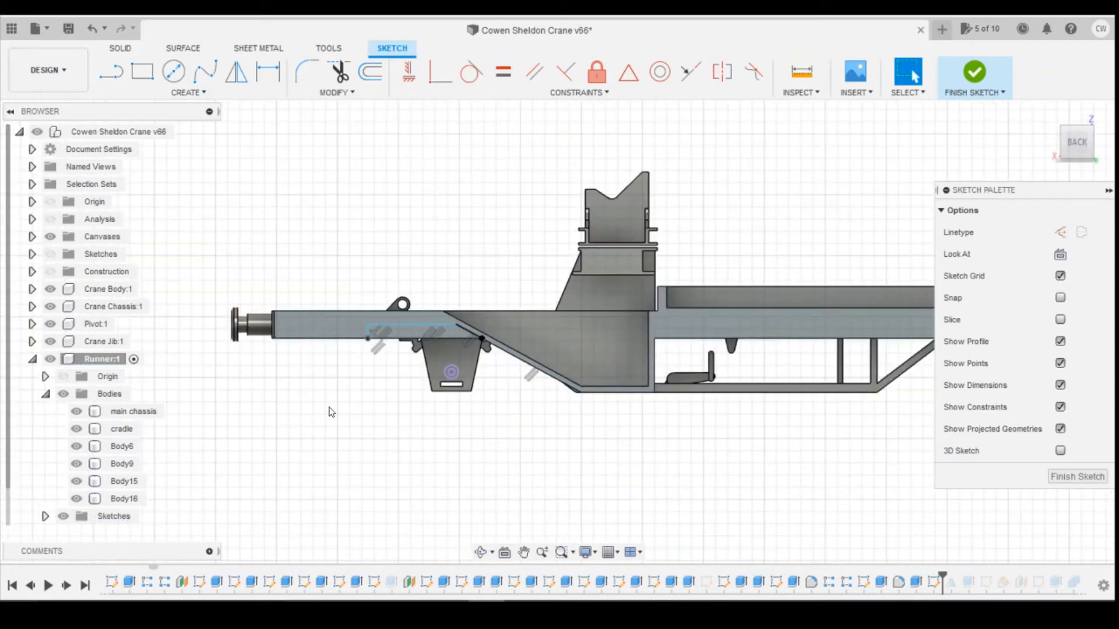
scroll(350, 437, "down", 3)
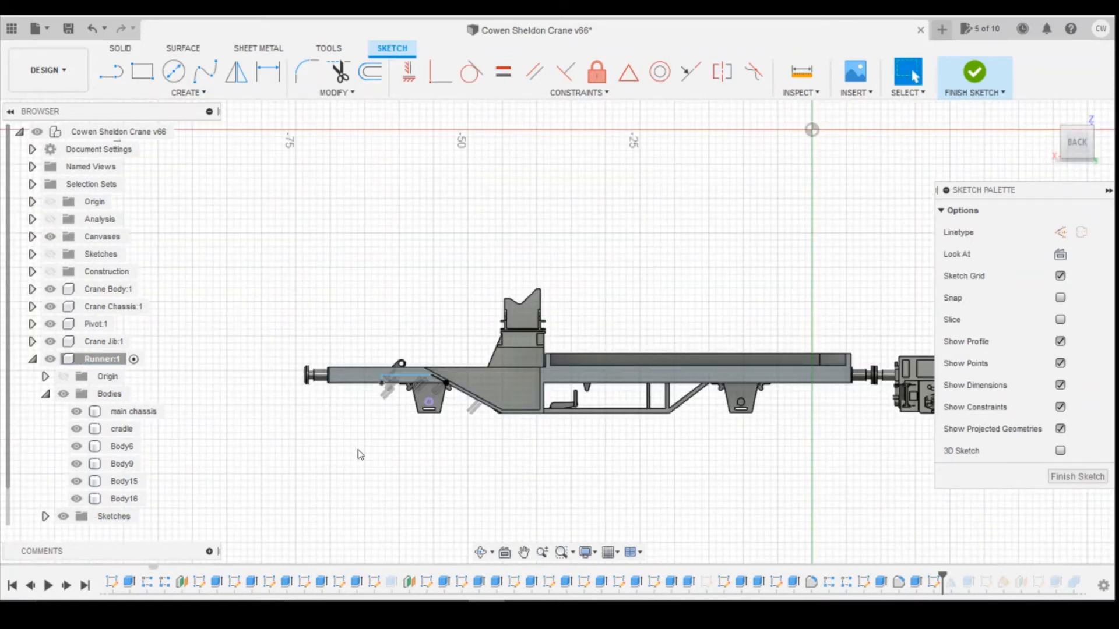
scroll(394, 461, "down", 2)
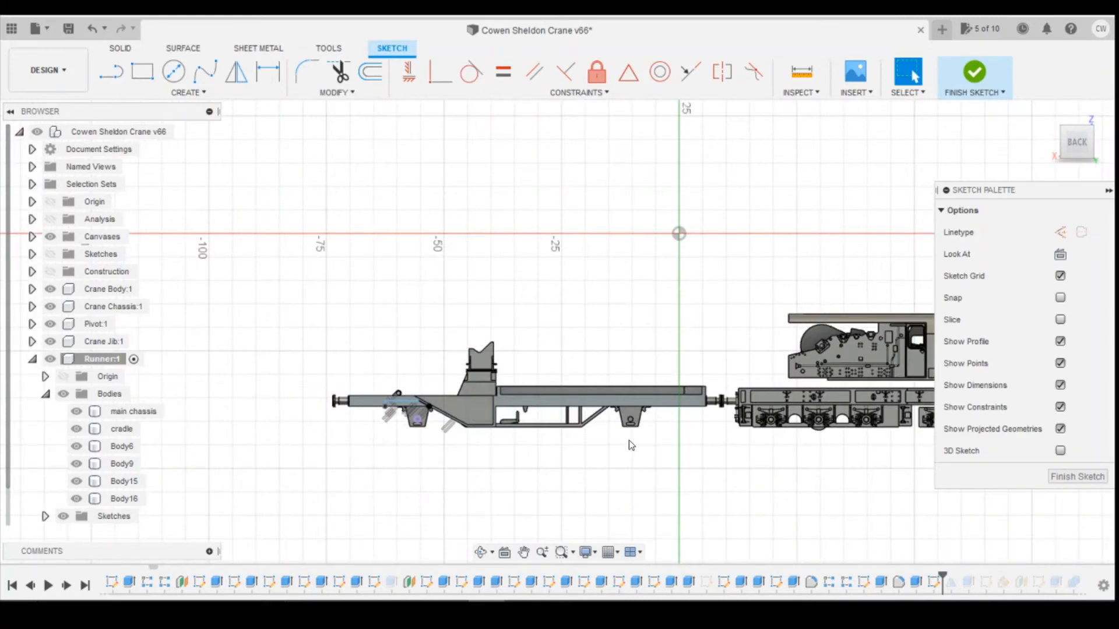
scroll(632, 446, "up", 6)
scroll(637, 277, "down", 4)
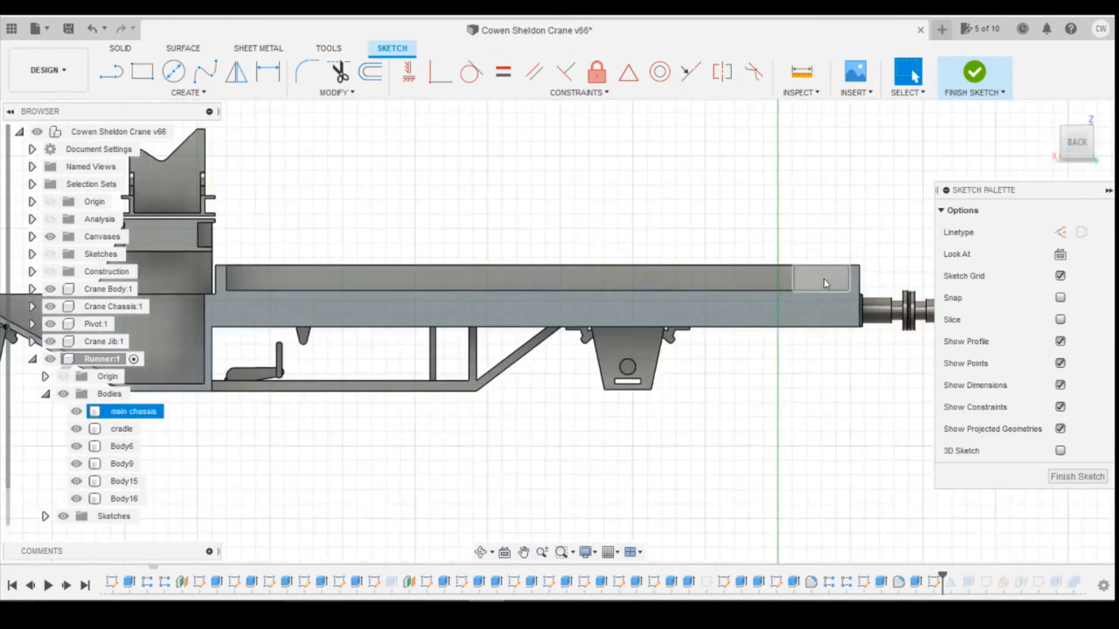
scroll(323, 309, "up", 5)
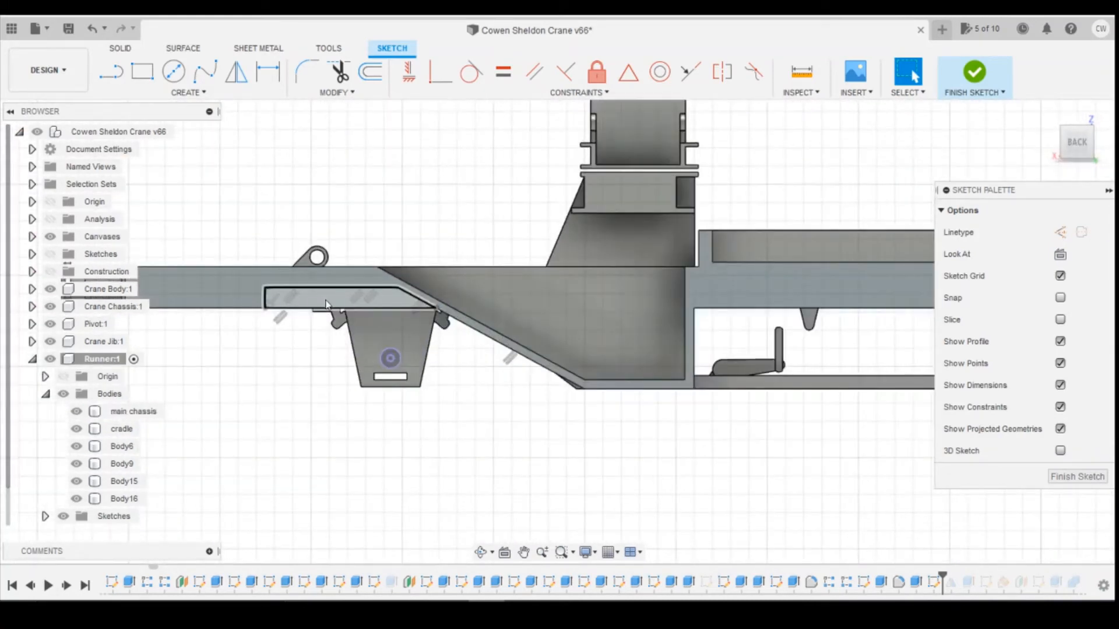
left_click(326, 305)
right_click(325, 301)
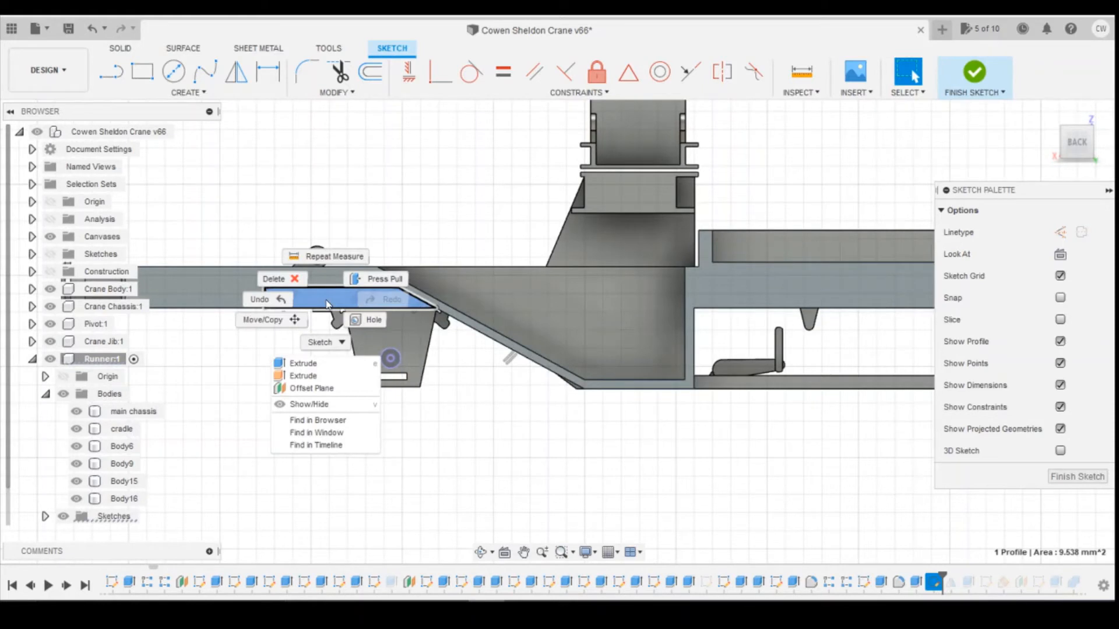
left_click(326, 367)
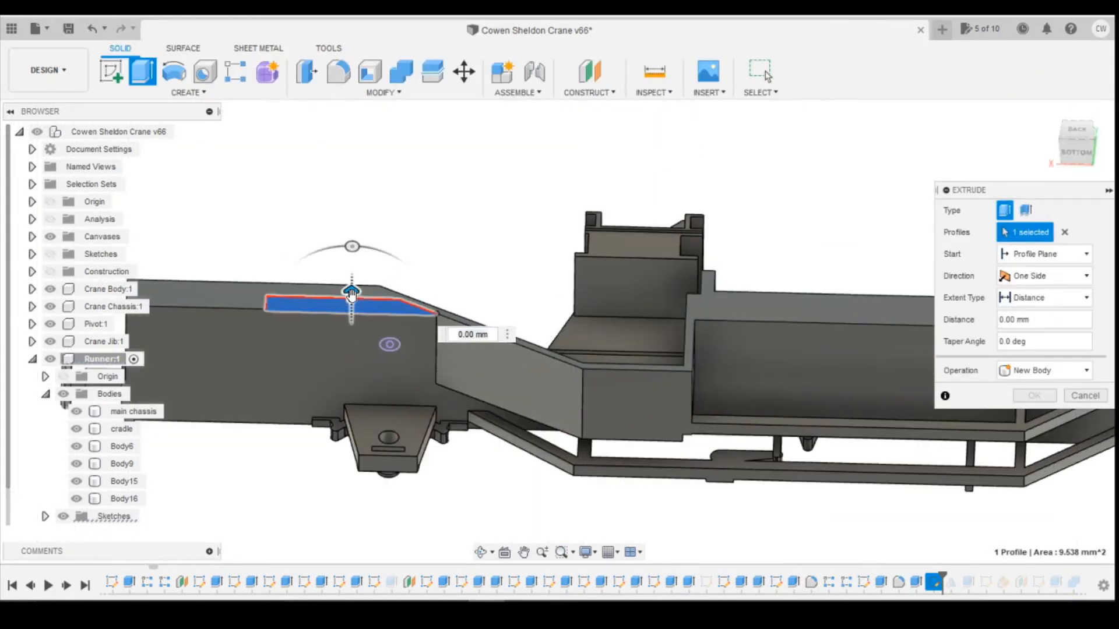
left_click_drag(351, 292, 349, 380)
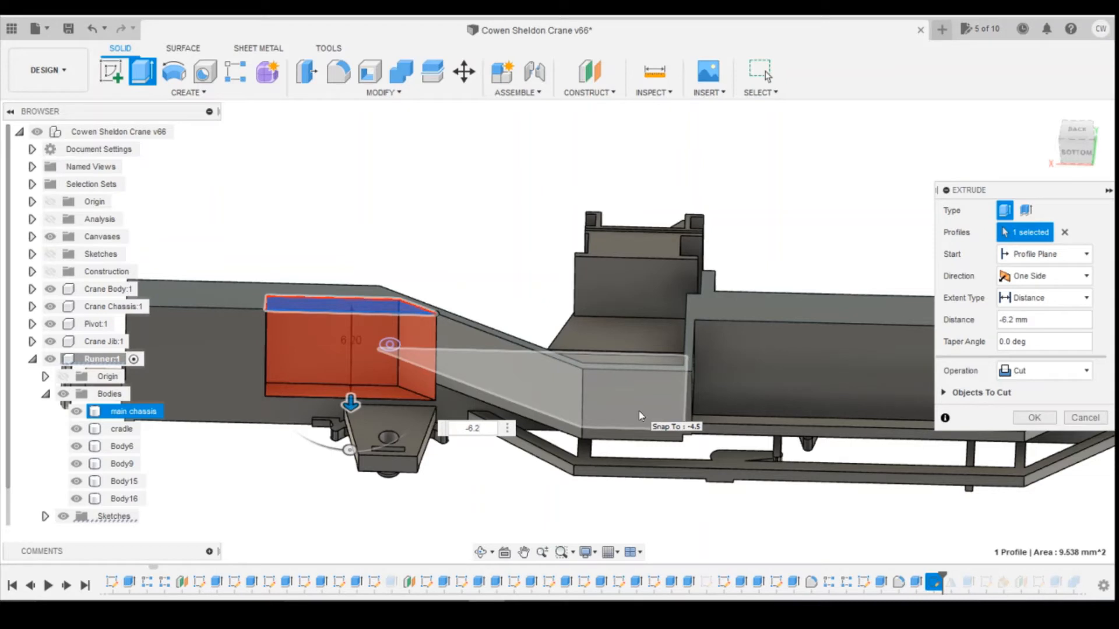
type(".4")
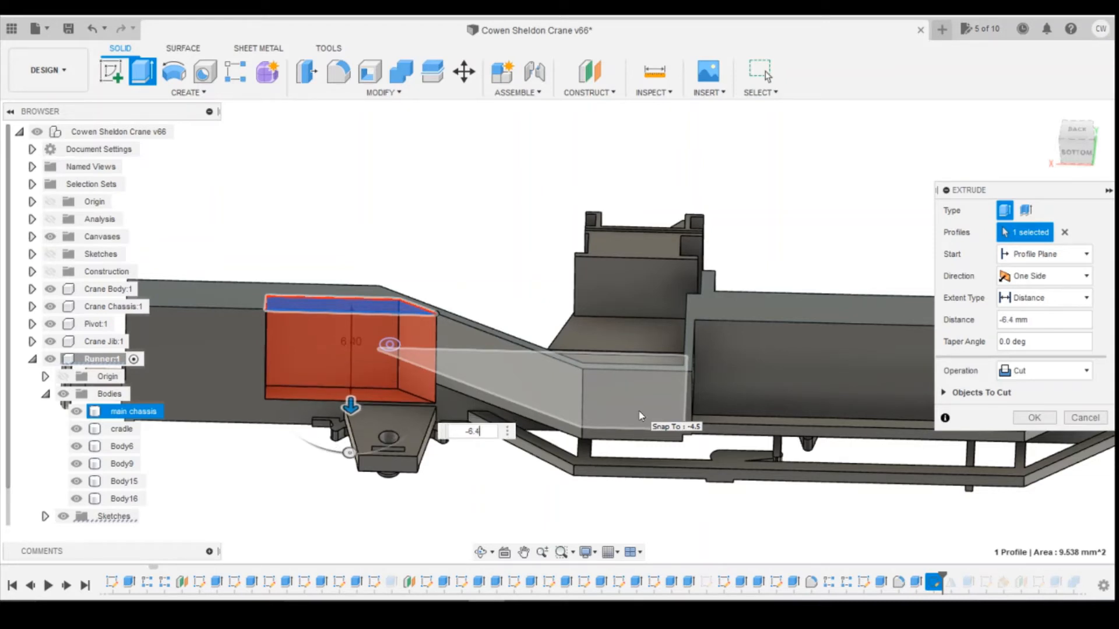
key("Return")
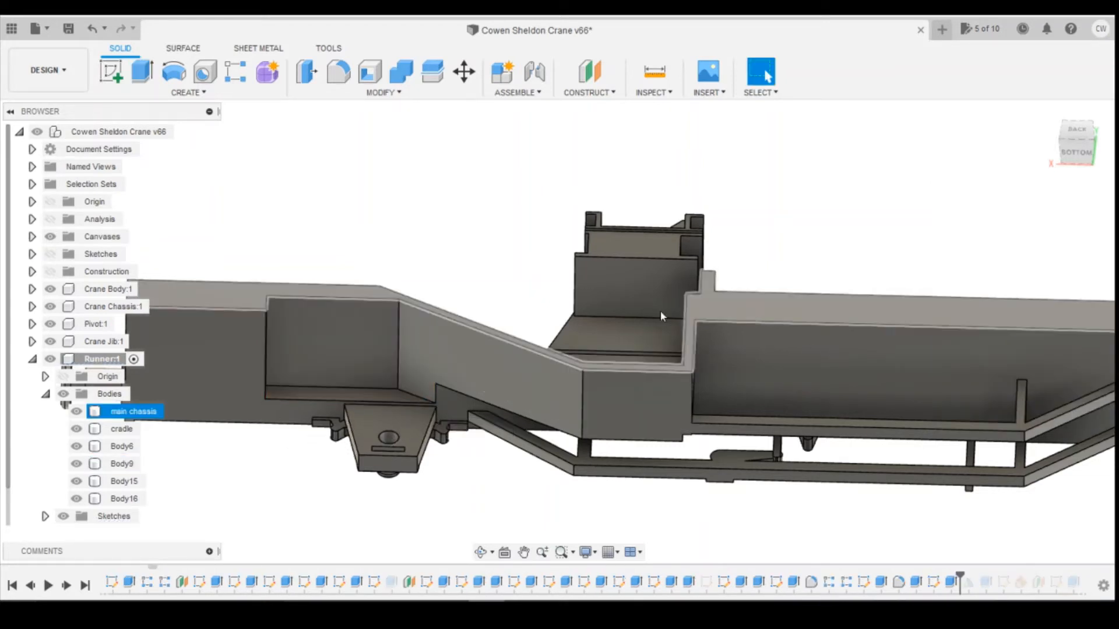
Step: Sketch a rectangle on the main chassis side face above the other axle bracket, with its base on the beam's lower edge
scroll(660, 310, "down", 3)
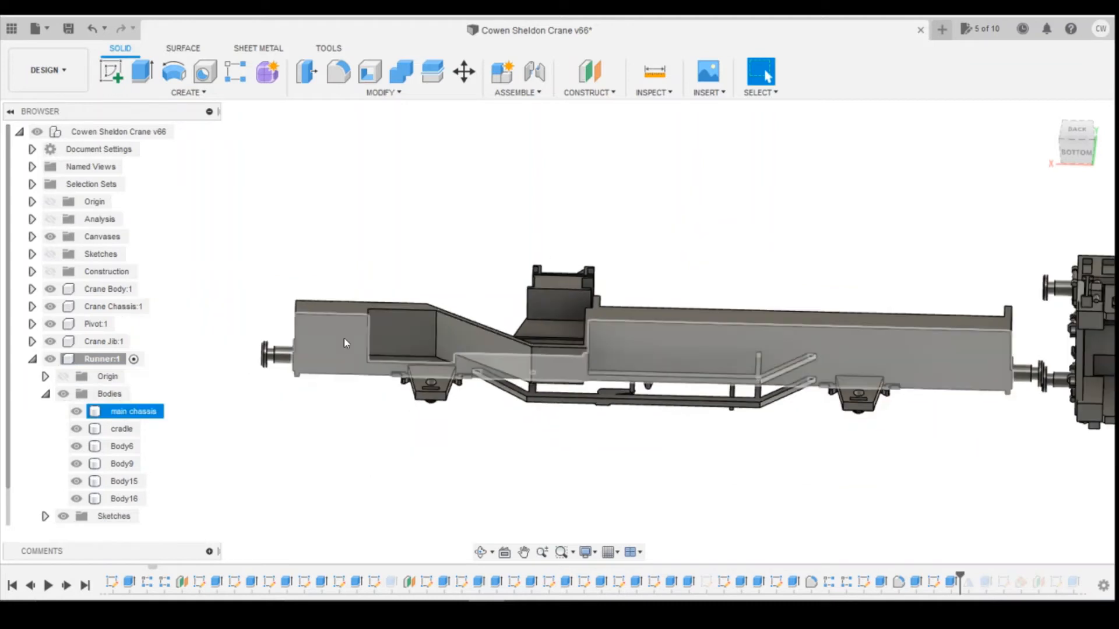
left_click(1071, 131)
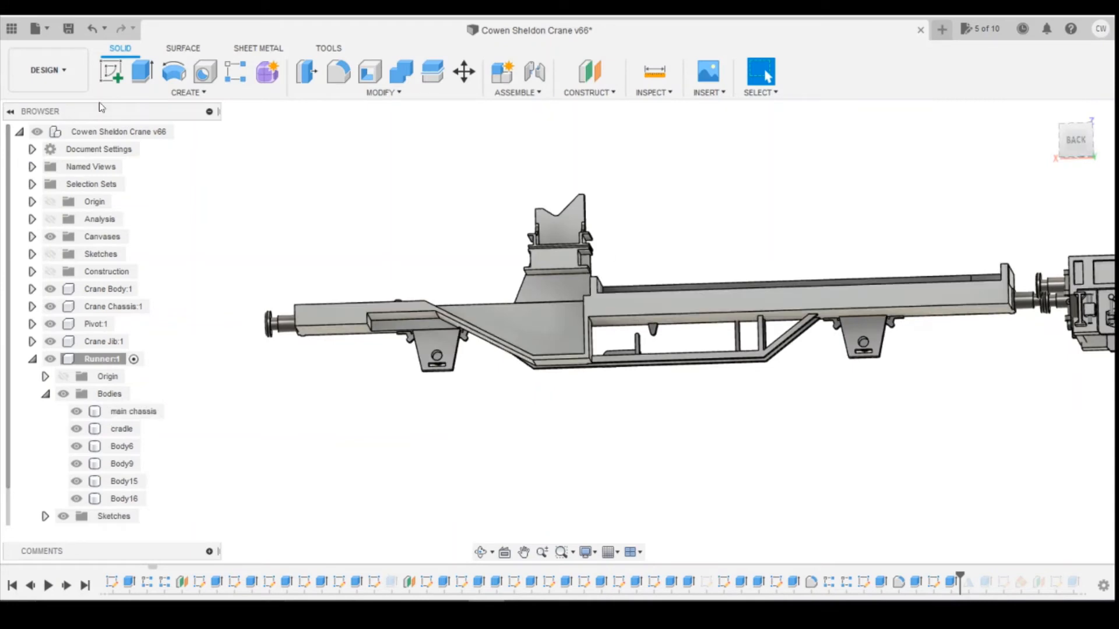
left_click(111, 72)
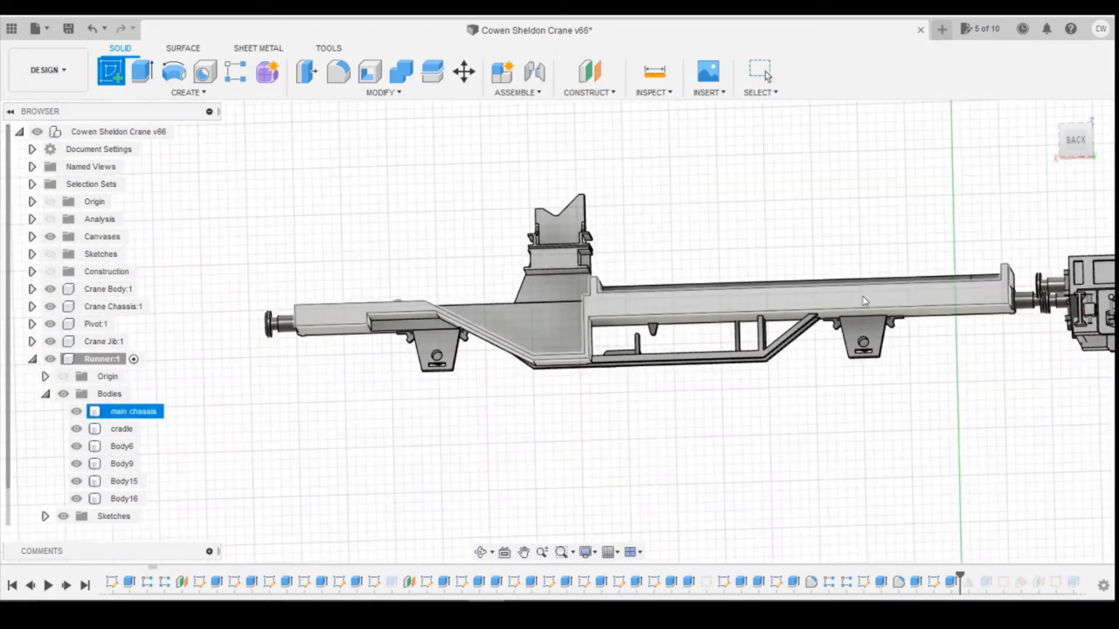
left_click(865, 301)
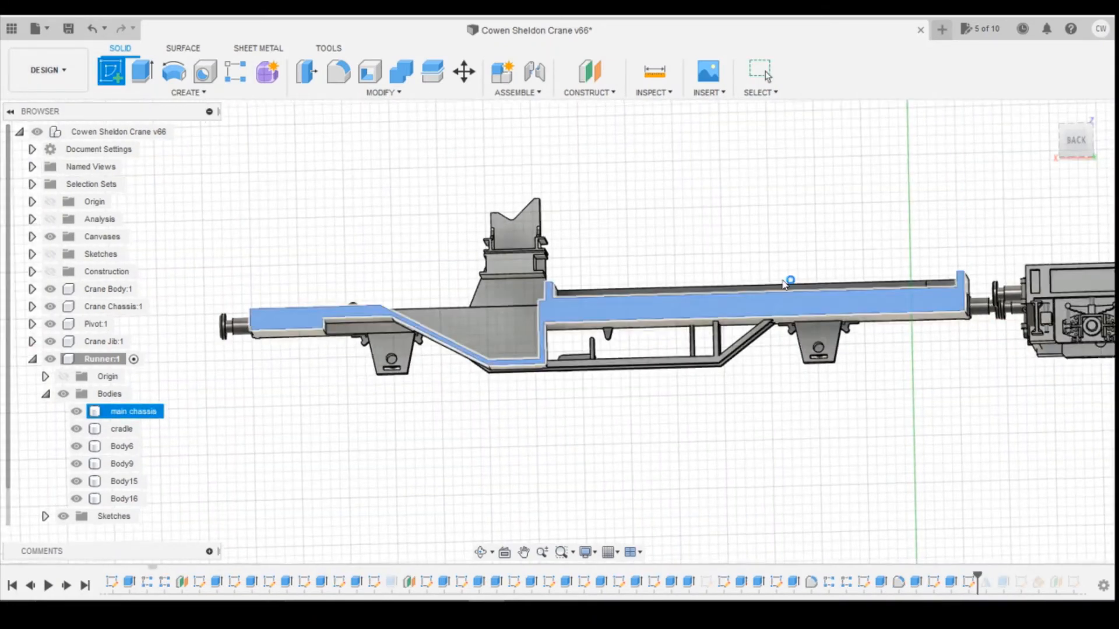
scroll(492, 341, "up", 5)
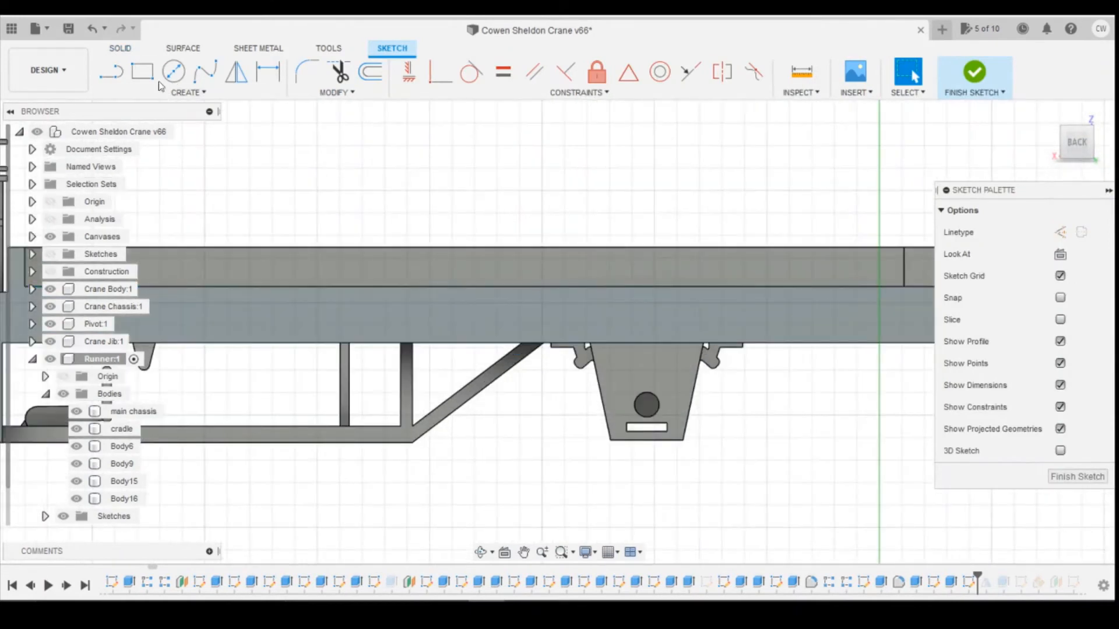
key("r")
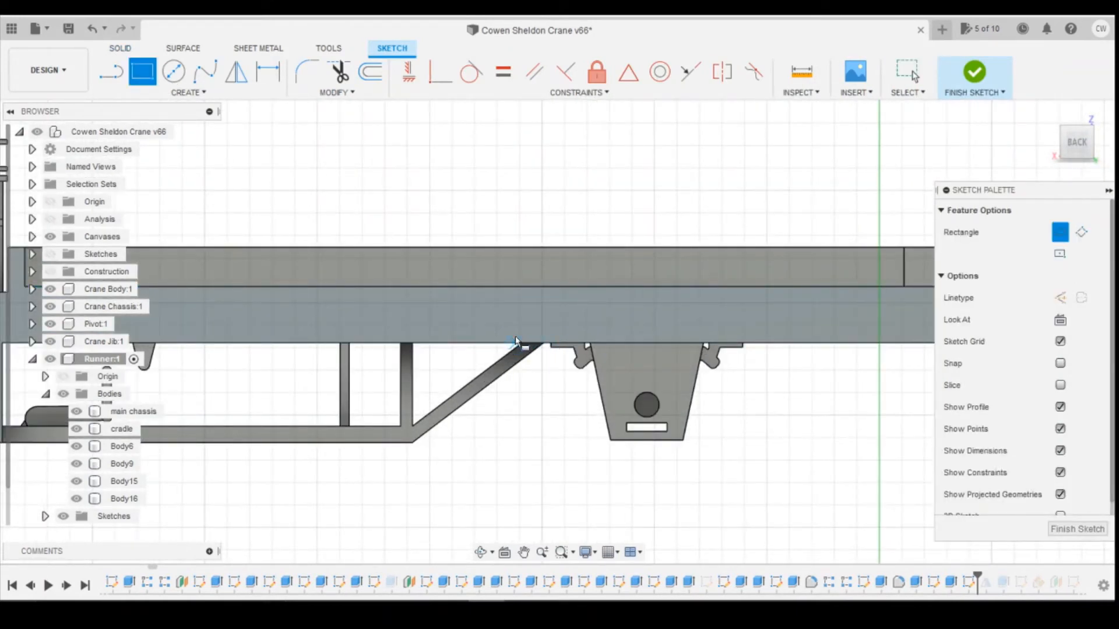
left_click(514, 343)
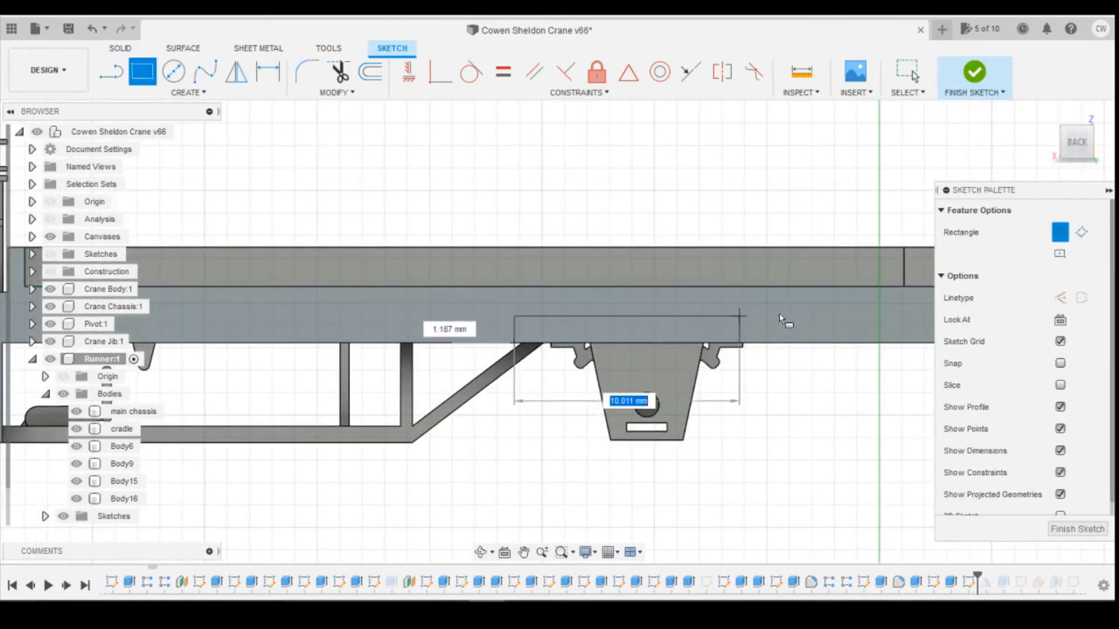
left_click(821, 309)
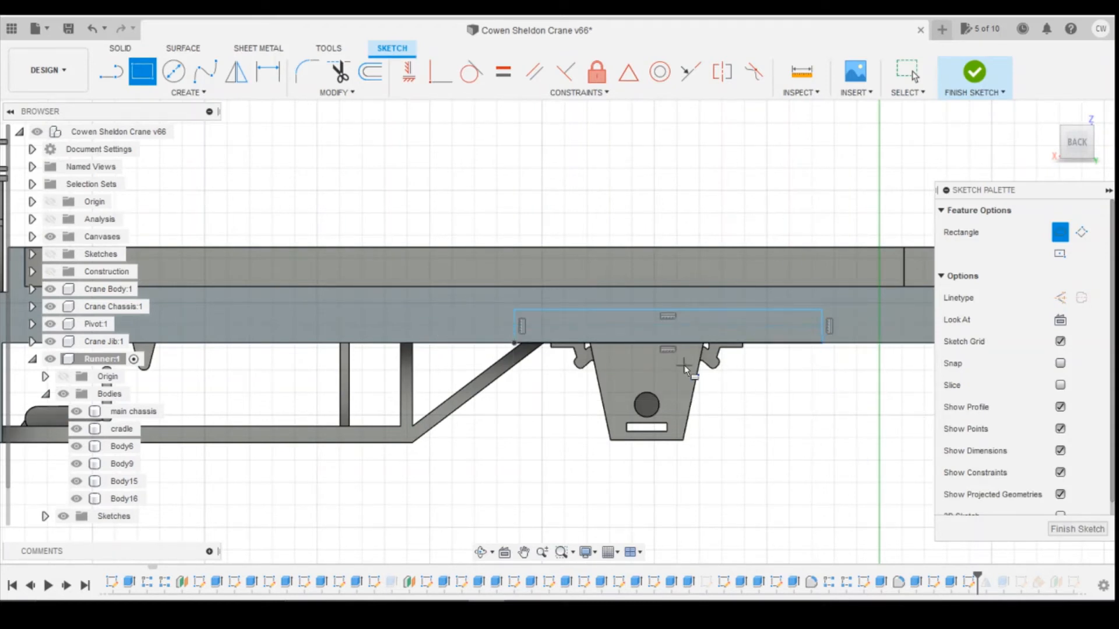
Step: Project the round hole edge of the axle bracket below the rectangle into the sketch
key("p")
left_click(655, 397)
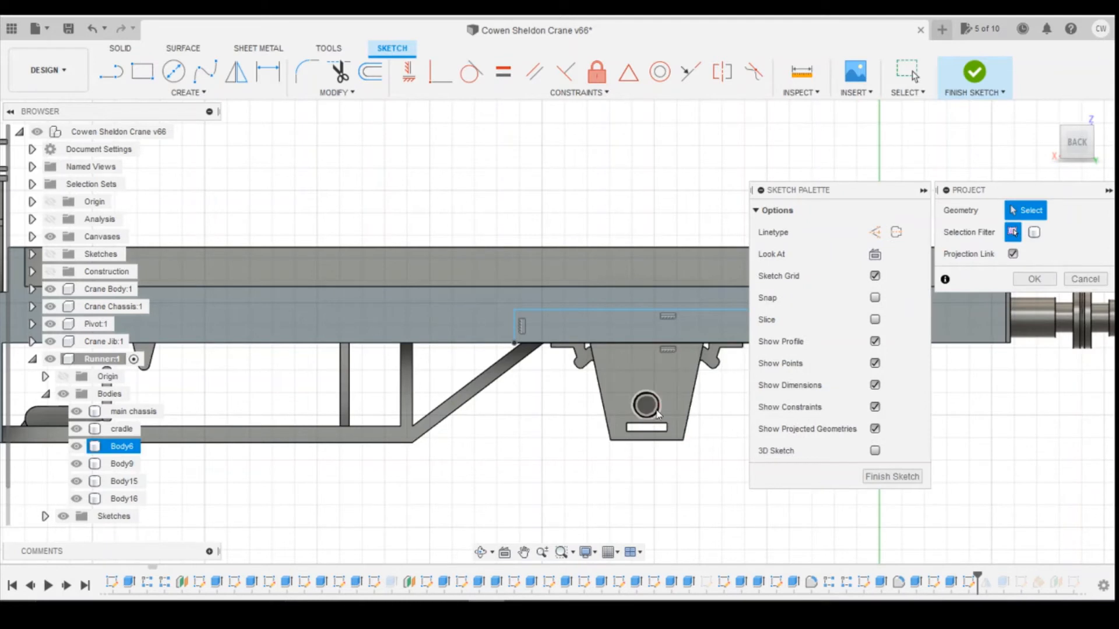
key("Return")
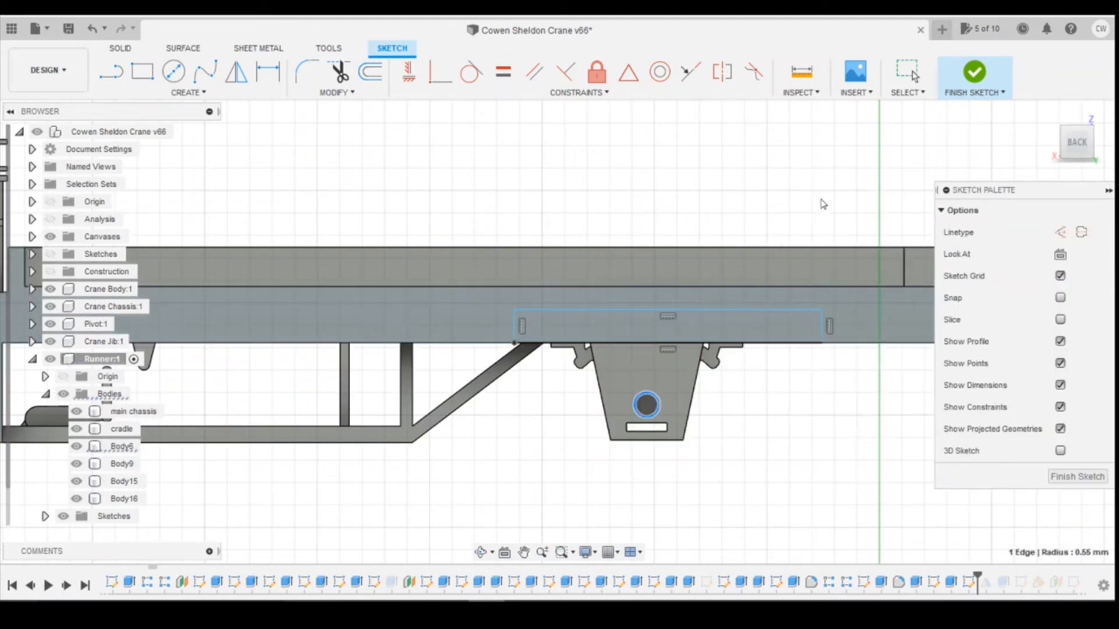
Step: Measure the distance from the projected hole's centre to the rectangle's upper line
left_click(802, 73)
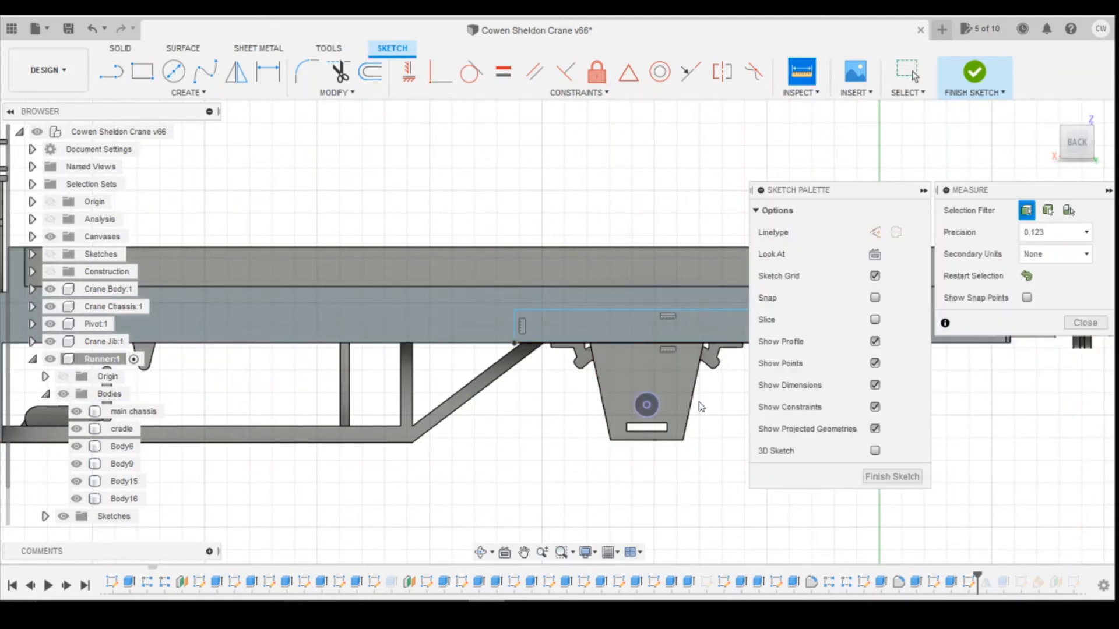
left_click(647, 405)
left_click(649, 308)
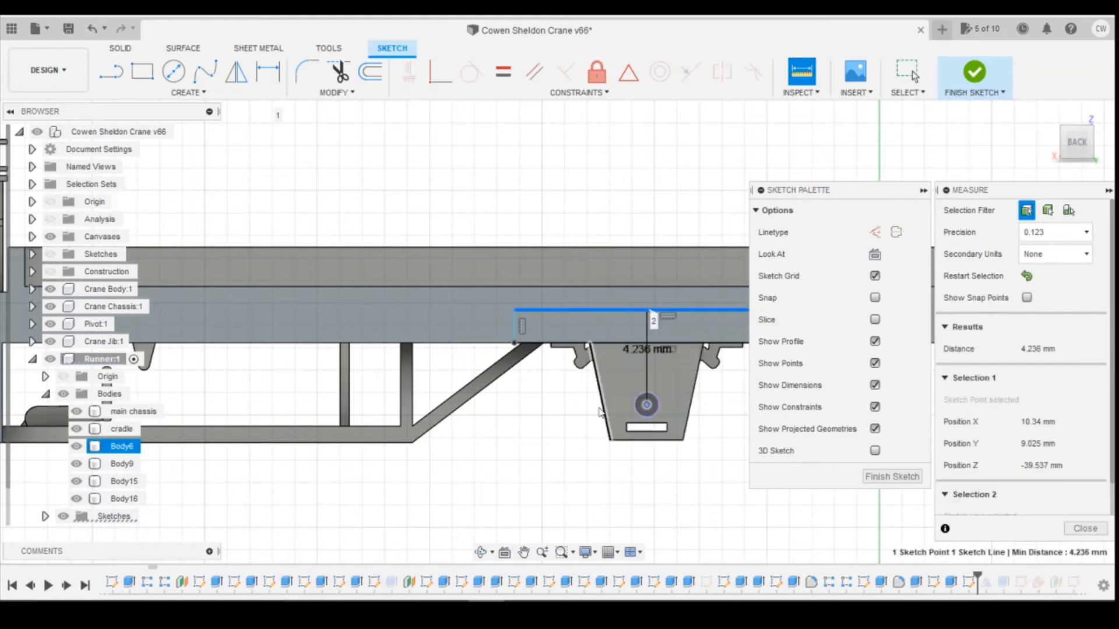
scroll(560, 420, "down", 5)
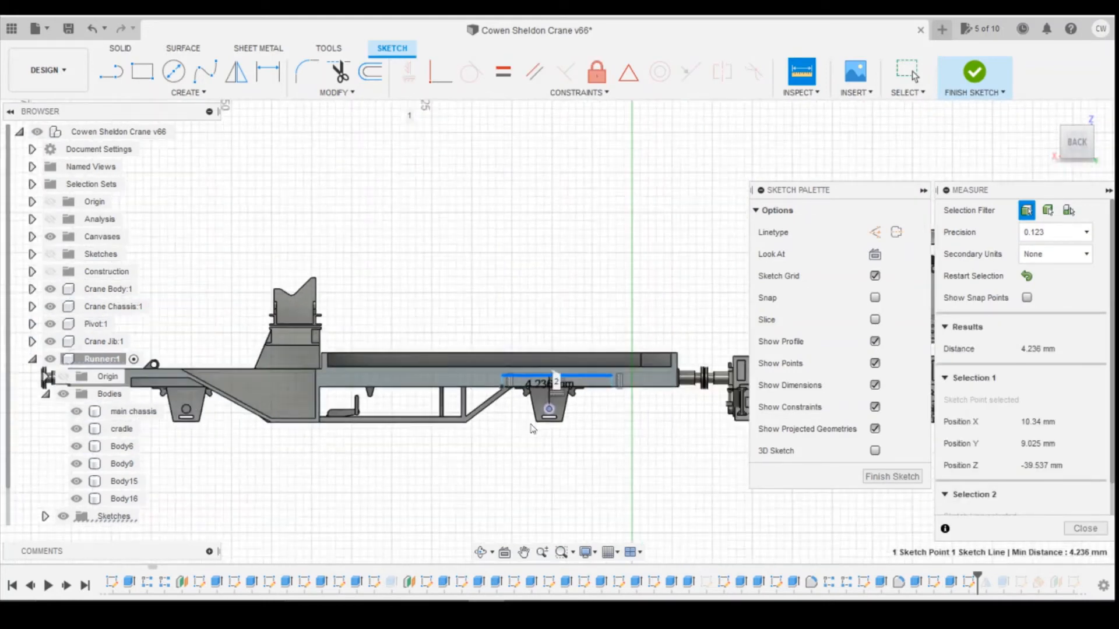
scroll(533, 429, "down", 3)
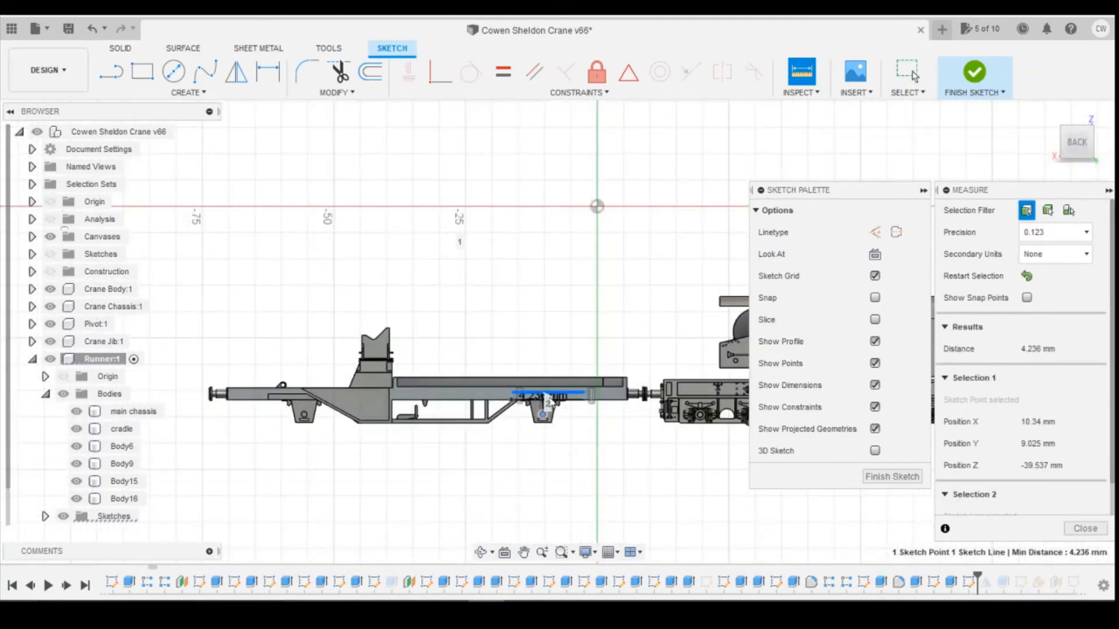
scroll(592, 406, "up", 5)
scroll(520, 340, "down", 1)
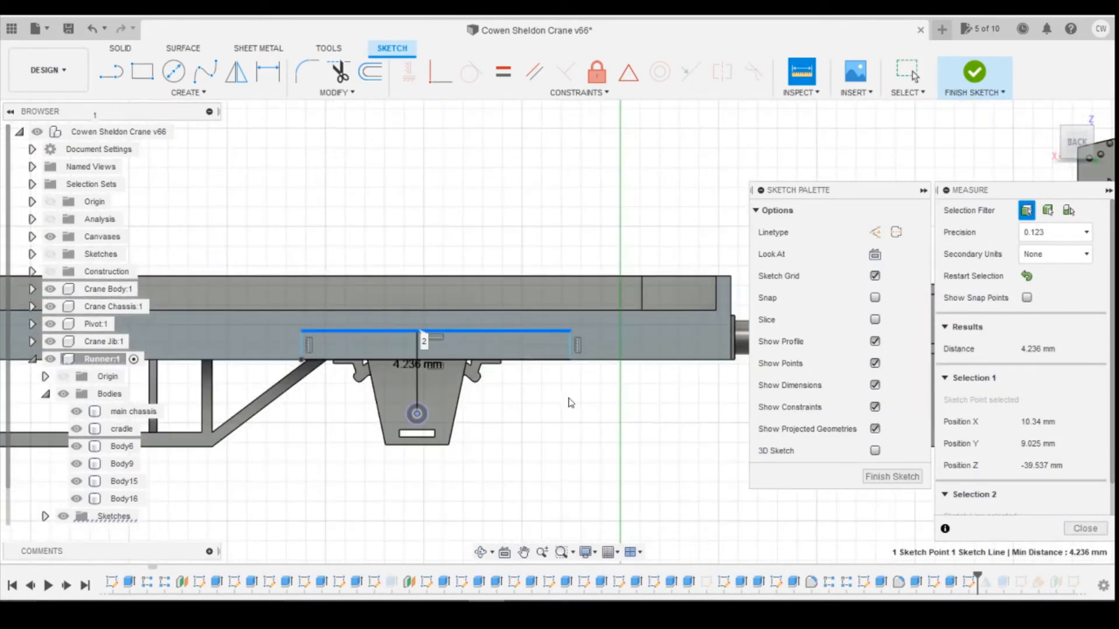
key("Escape")
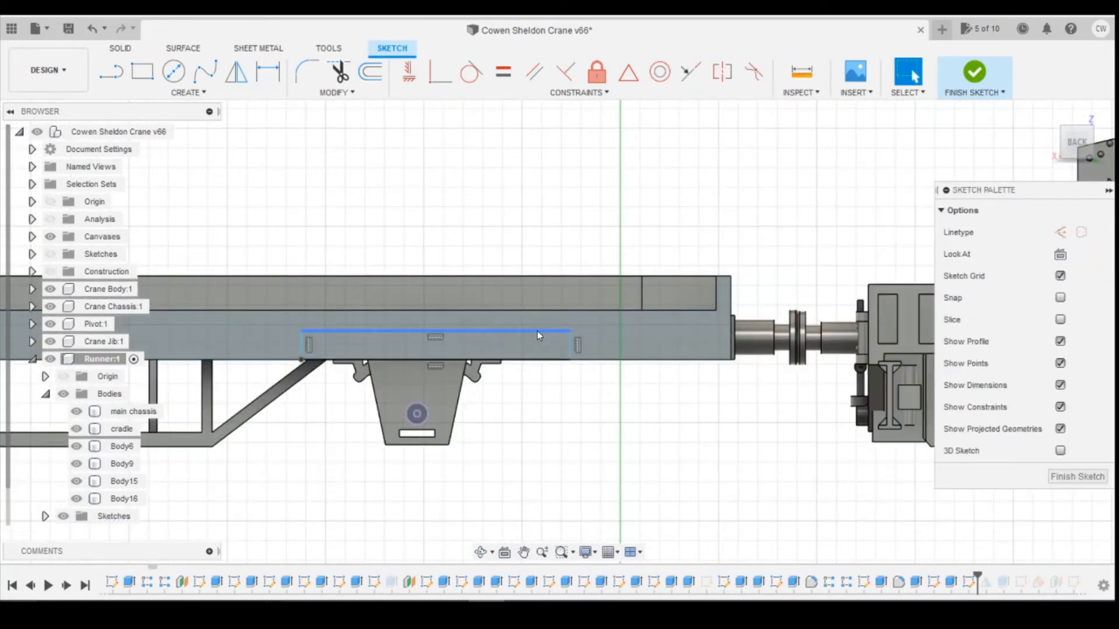
Step: Lower the rectangle's upper line to about 4.09 mm above the projected hole's centre, checking the distance with Measure
left_click(530, 333)
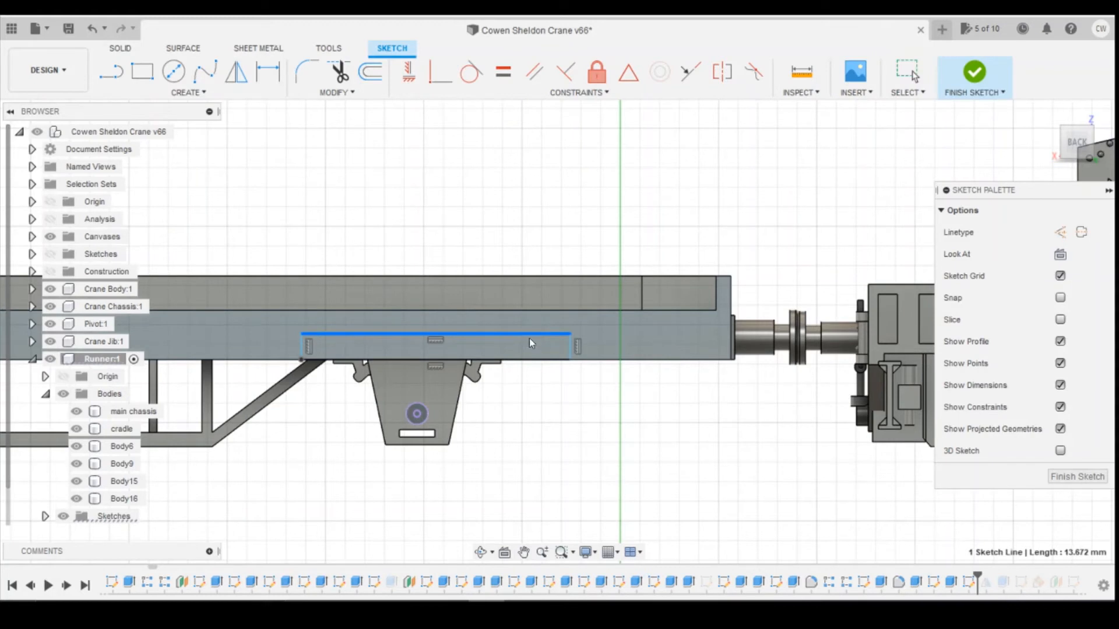
left_click(800, 65)
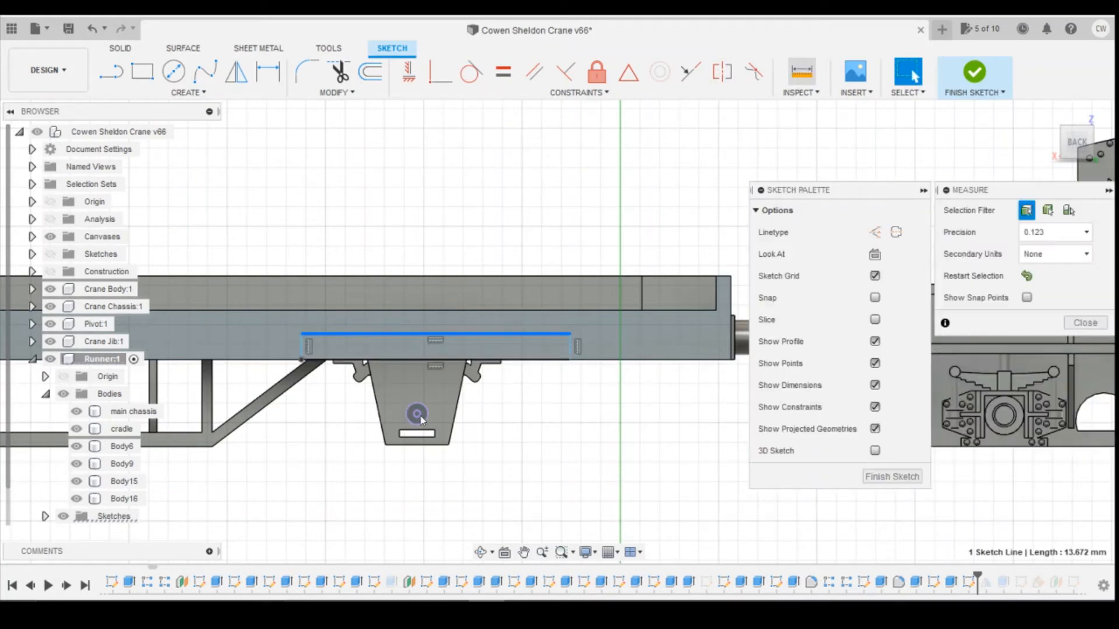
left_click(418, 335)
left_click(417, 335)
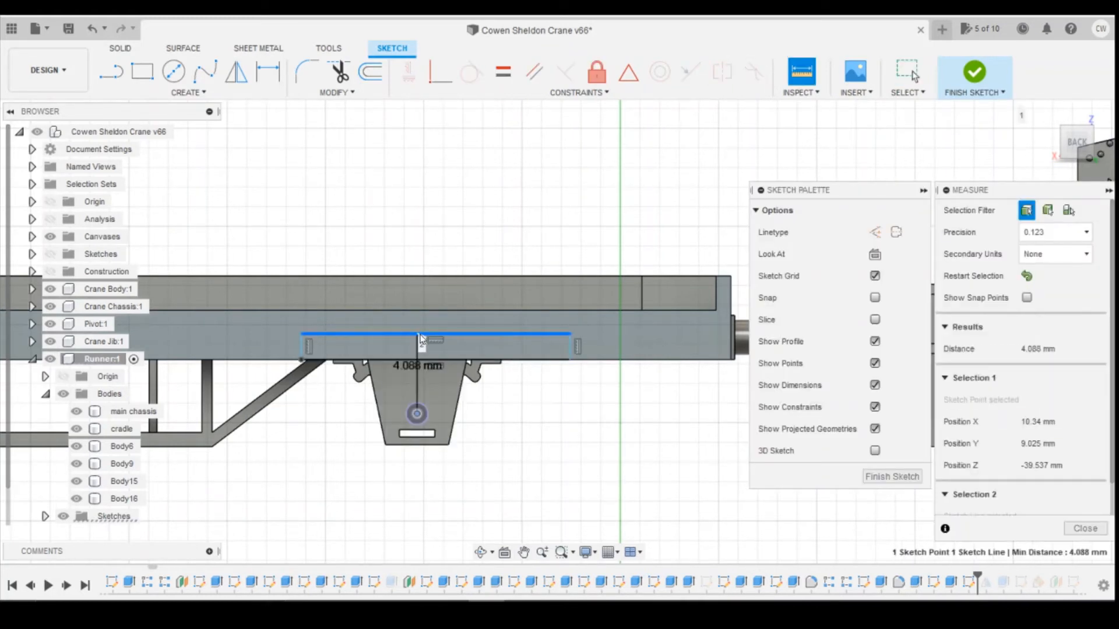
left_click_drag(1075, 143, 1079, 142)
left_click(1079, 142)
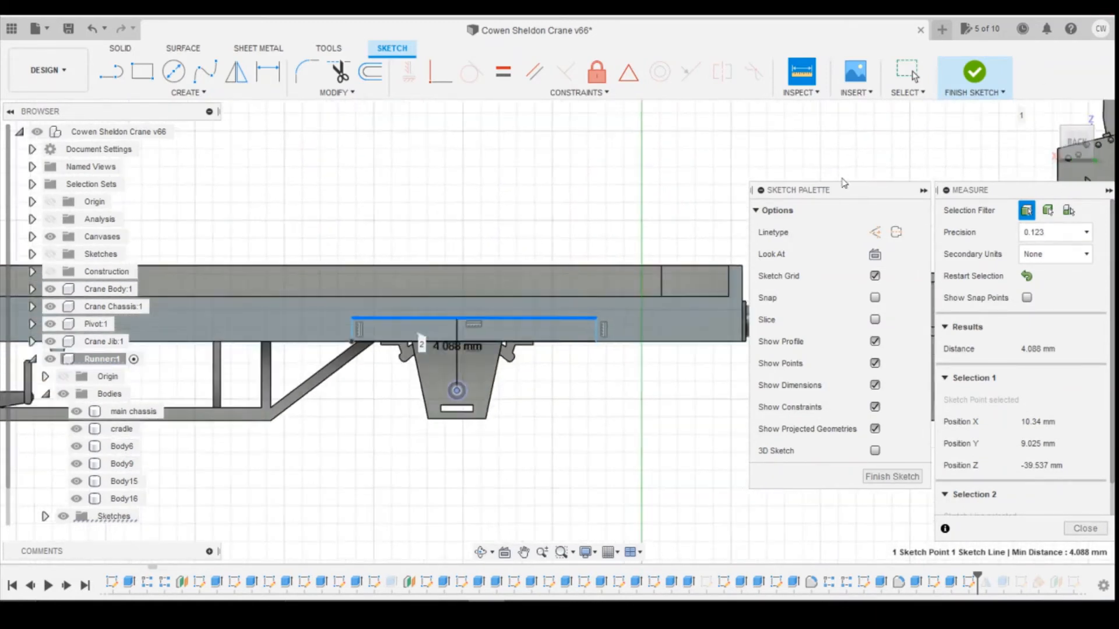
key("Escape")
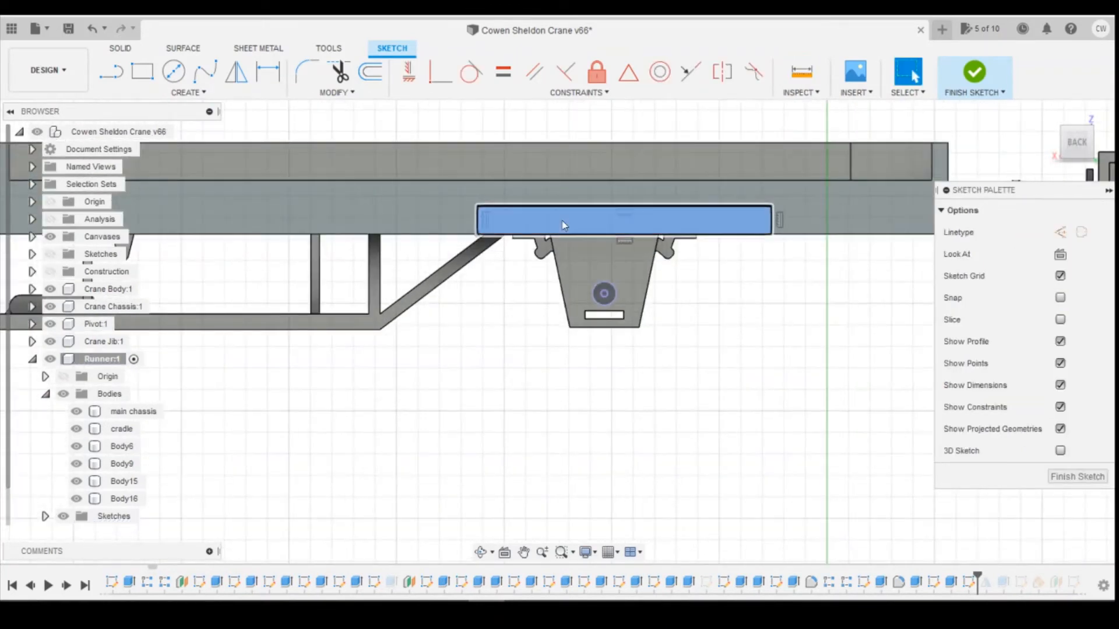
Step: Extrude the rectangle above the axle bracket as a cut into the main chassis with a distance of -6.4 mm
right_click(564, 224)
left_click(542, 284)
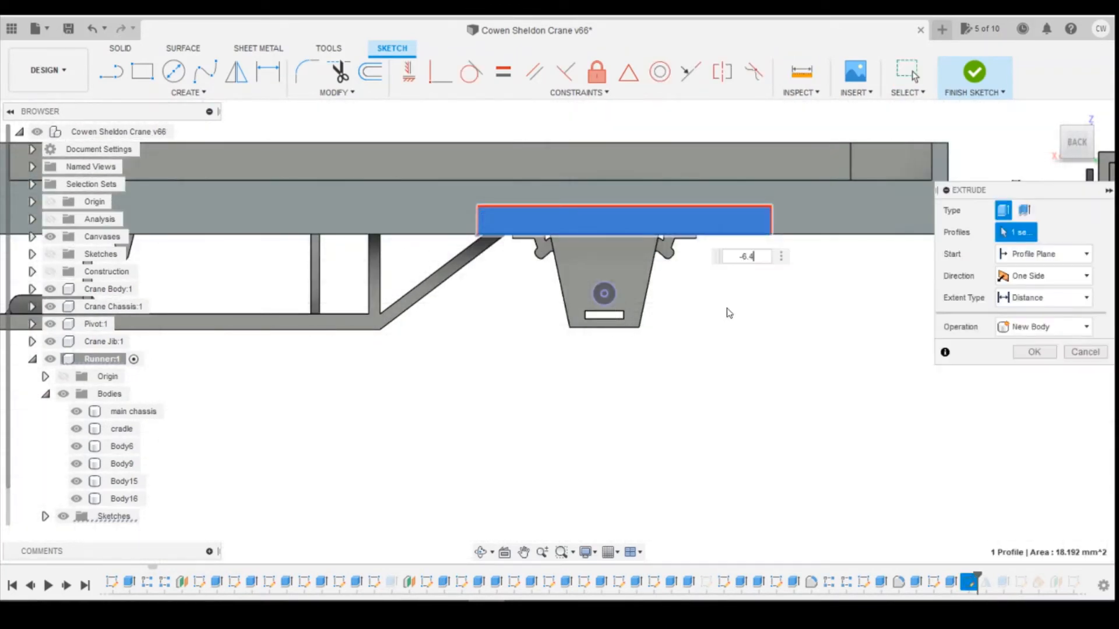
scroll(728, 312, "down", 5)
scroll(344, 291, "up", 6)
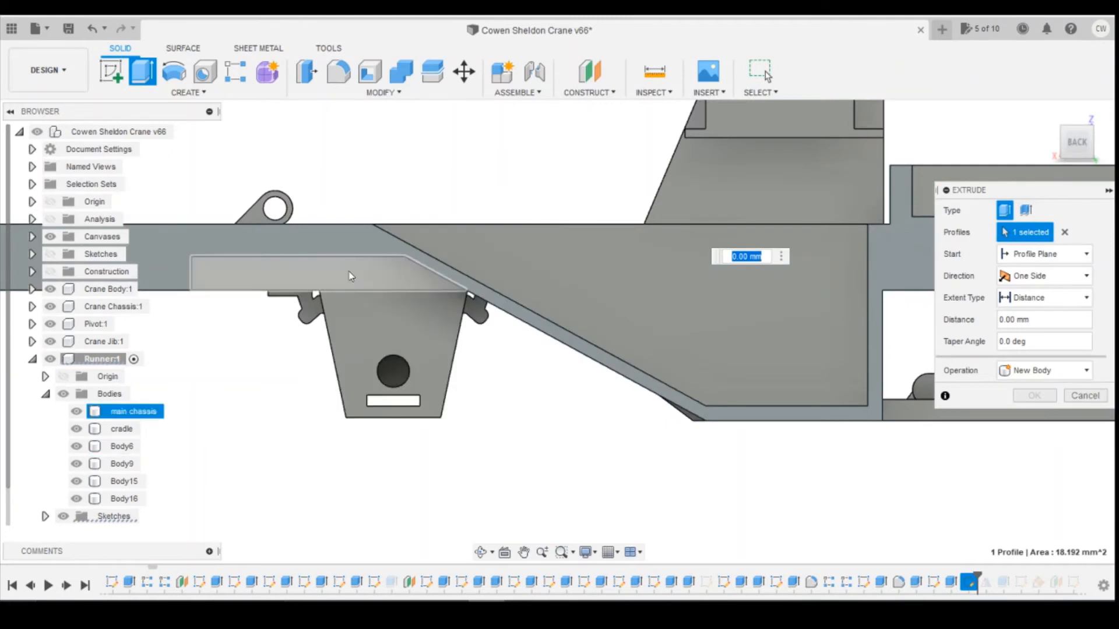
type("-6.4")
scroll(463, 408, "down", 5)
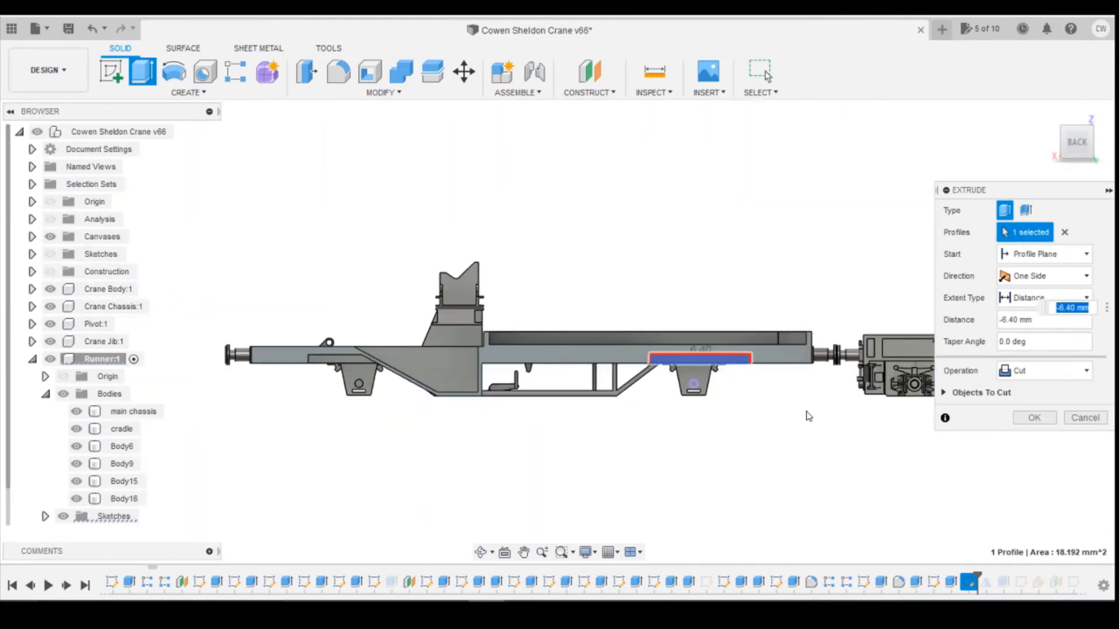
scroll(816, 416, "up", 3)
left_click(1031, 418)
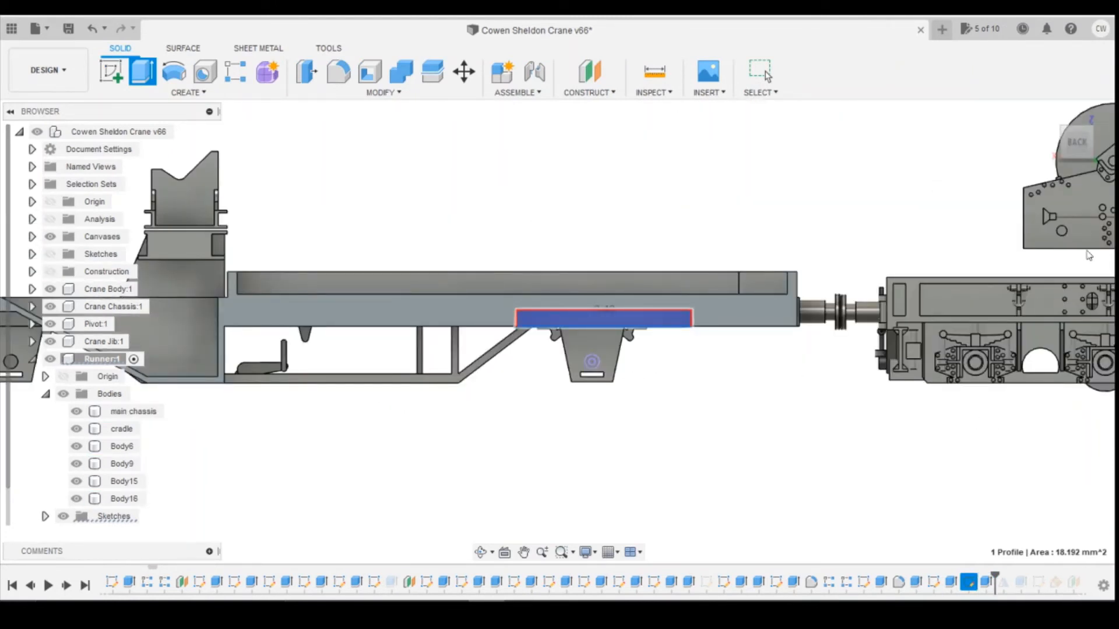
Step: Edit the new recess's sketch and narrow the rectangle by moving both vertical edges inward to just beyond the axle bracket's side flanges
left_click_drag(1079, 146, 1086, 117)
scroll(927, 215, "down", 3)
scroll(889, 240, "up", 3)
scroll(574, 361, "up", 8)
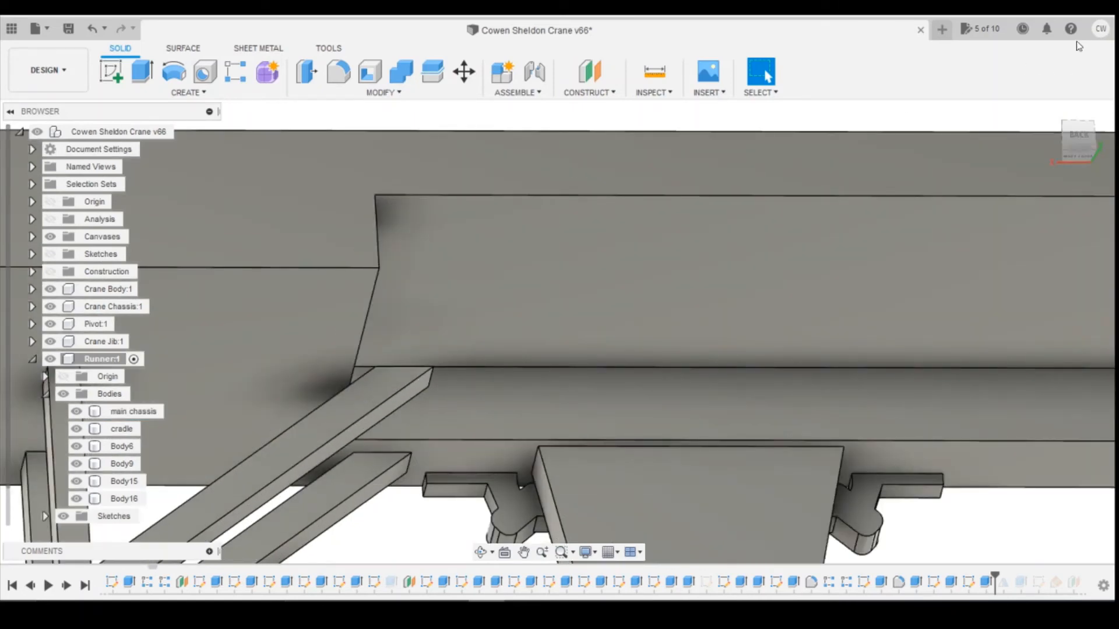
left_click(1079, 136)
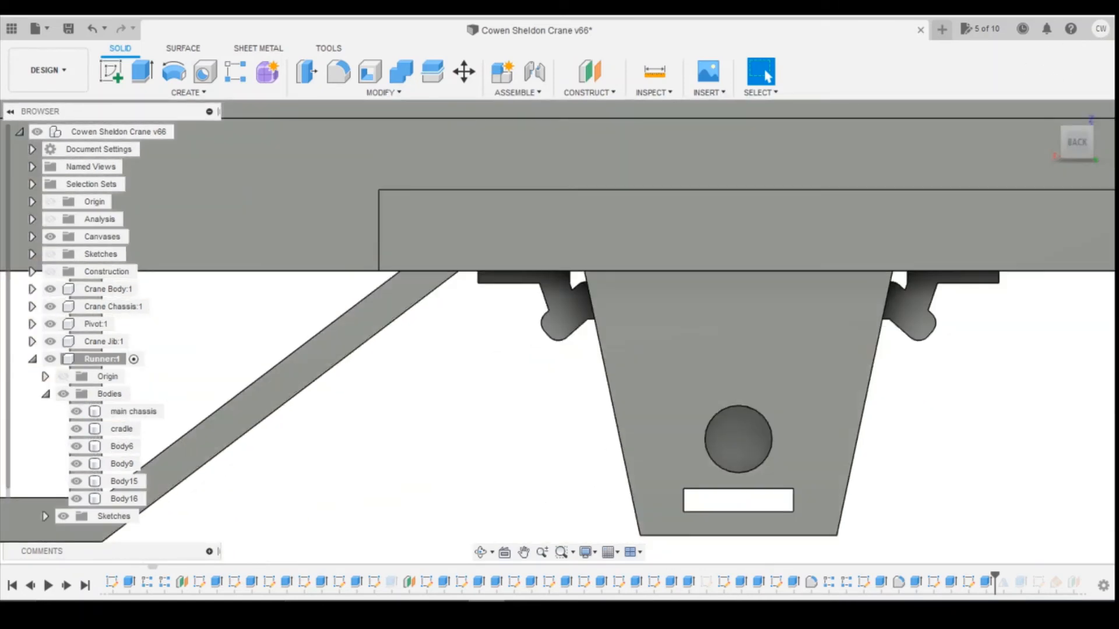
right_click(968, 583)
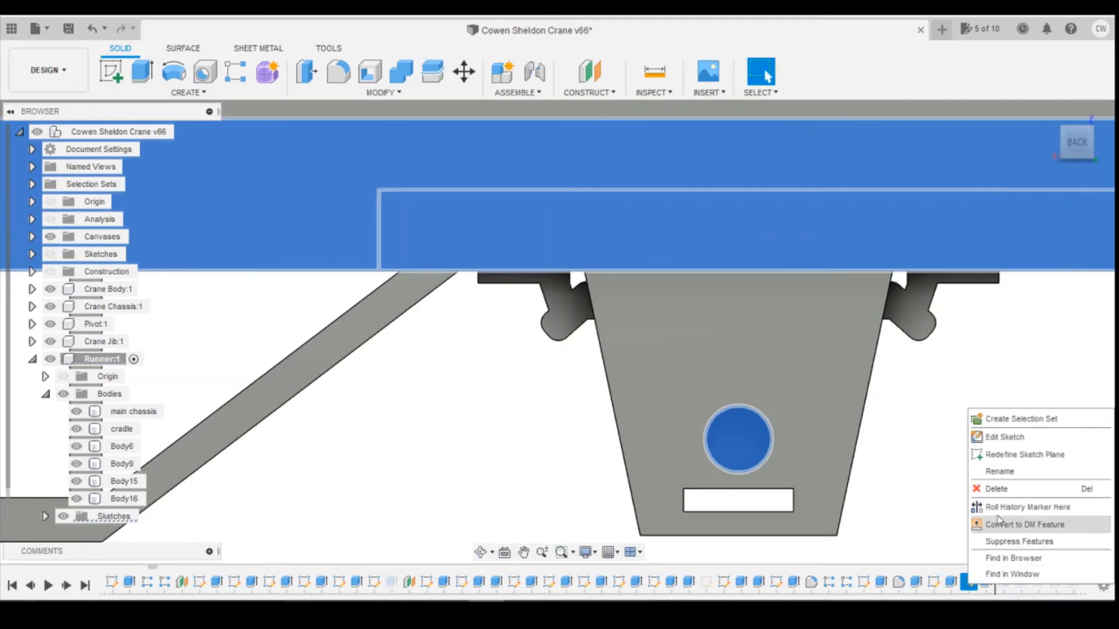
left_click(997, 438)
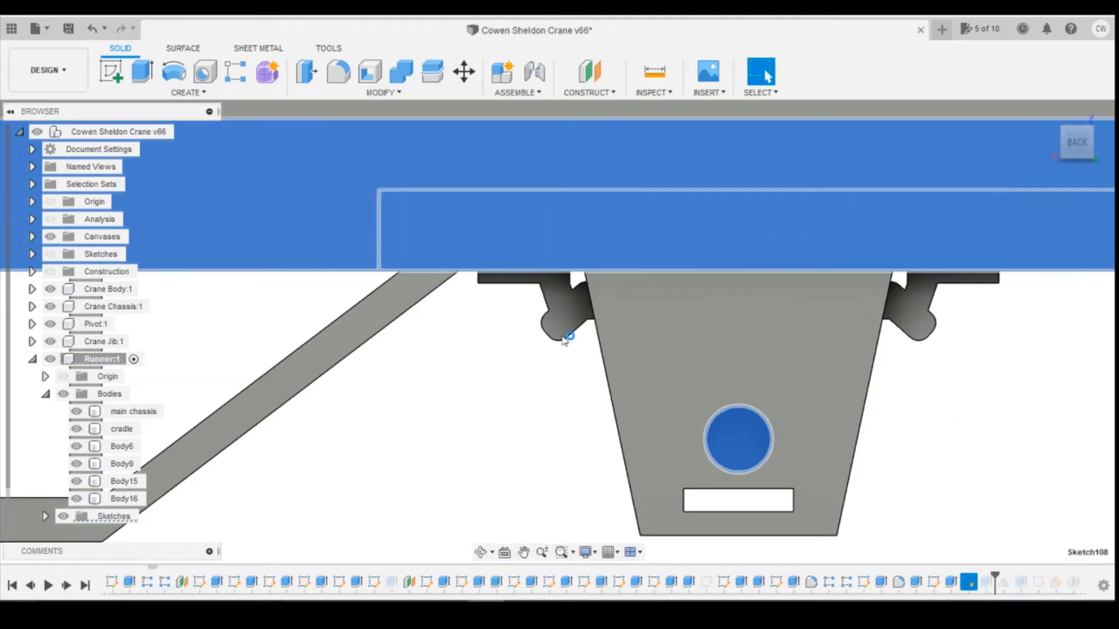
left_click_drag(382, 237, 414, 238)
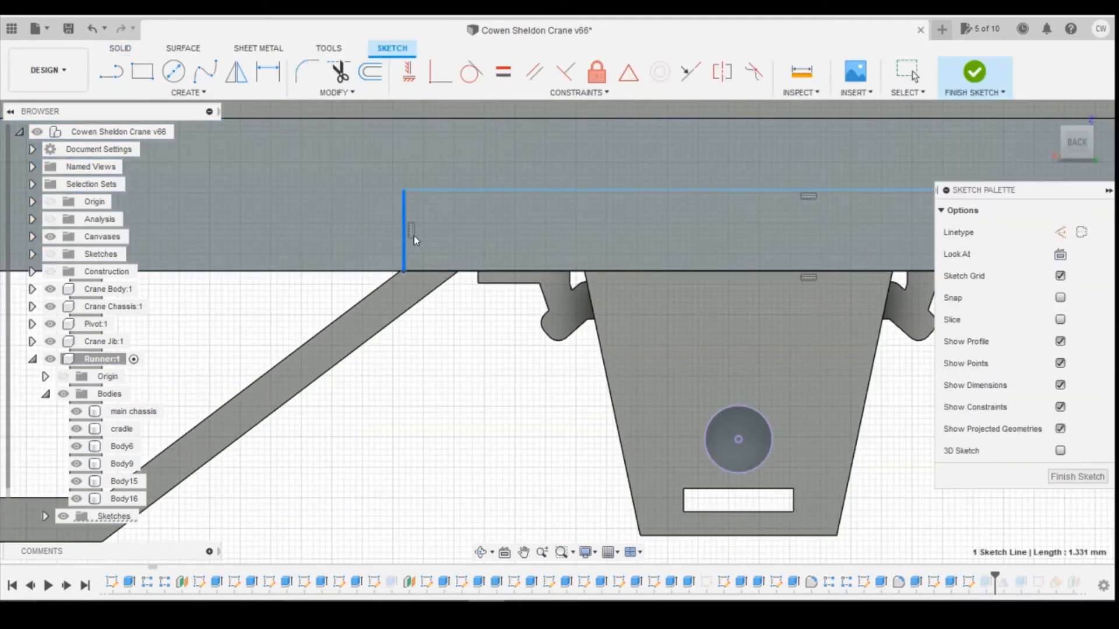
scroll(385, 303, "down", 5)
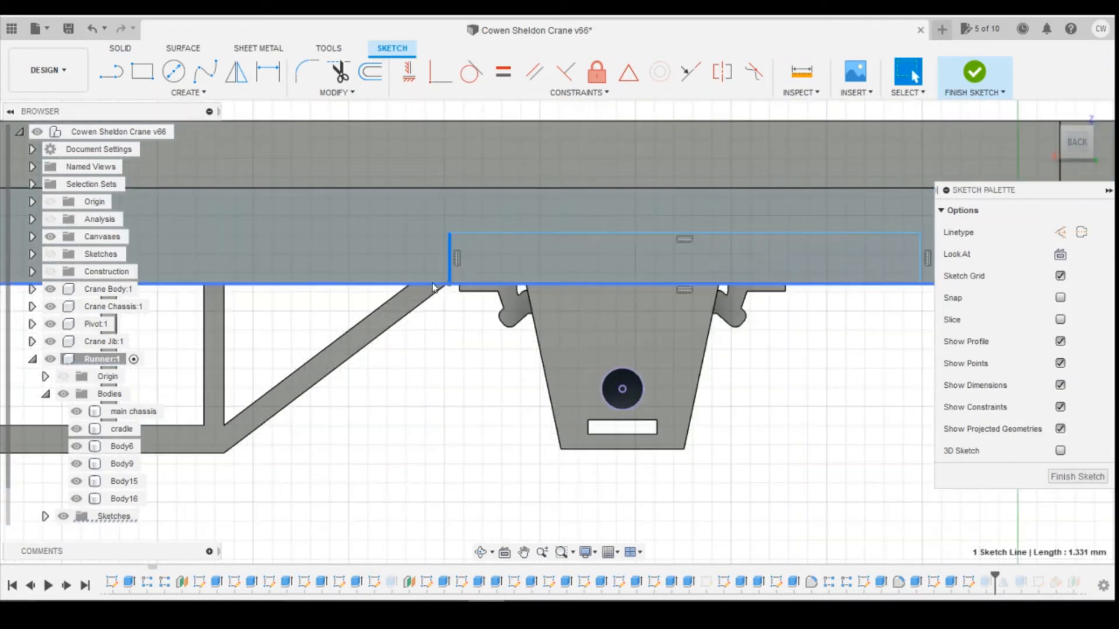
left_click_drag(680, 282, 622, 282)
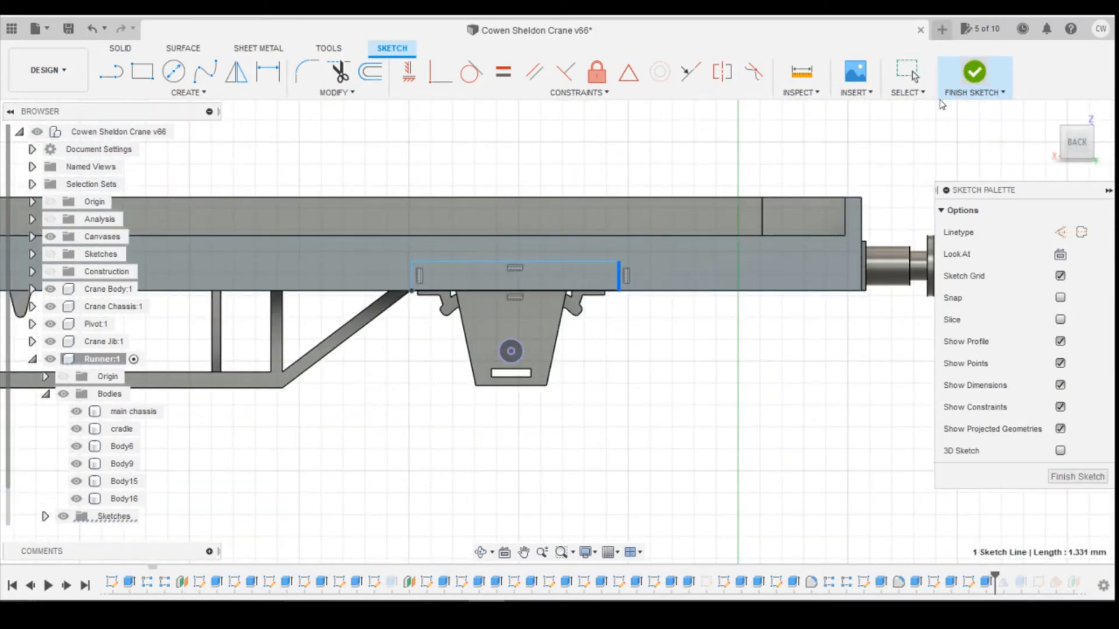
left_click(974, 73)
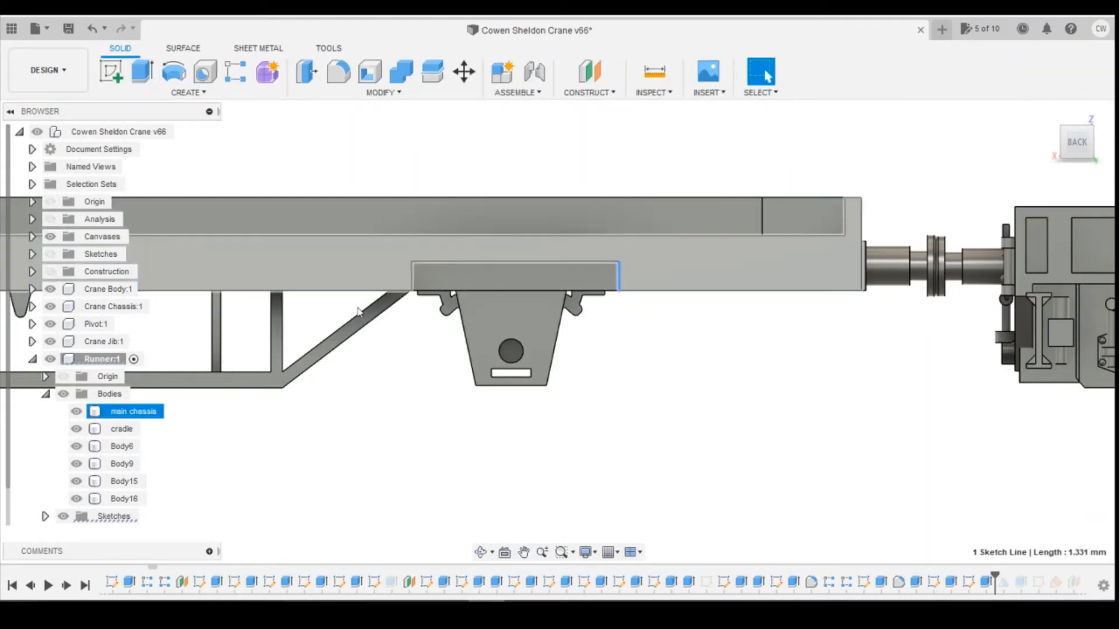
scroll(406, 419, "down", 5)
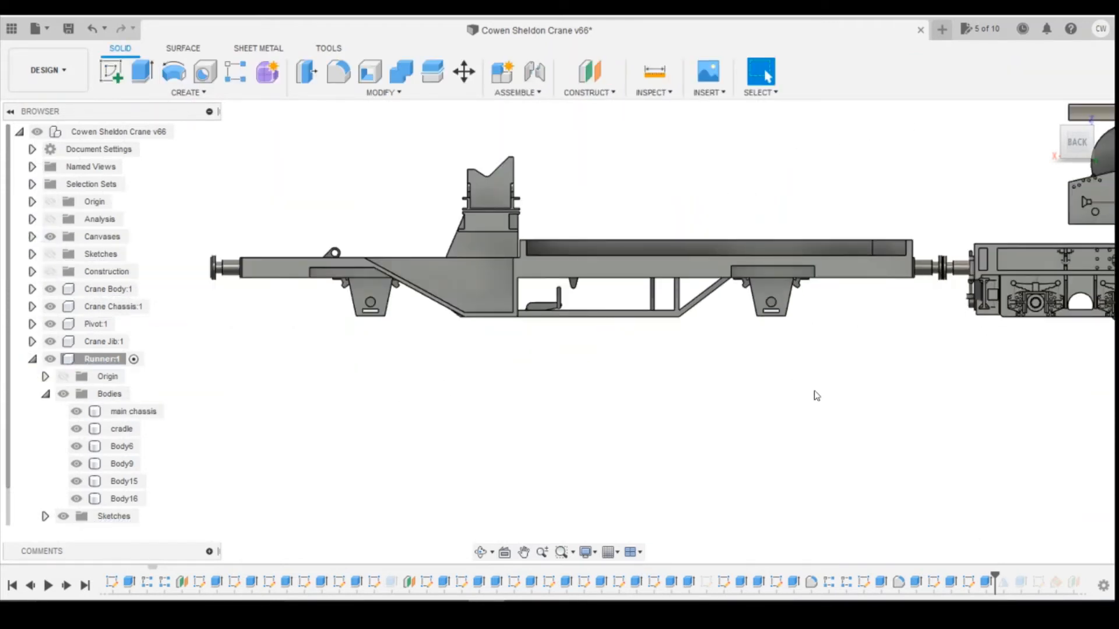
scroll(862, 347, "up", 1)
scroll(861, 342, "up", 1)
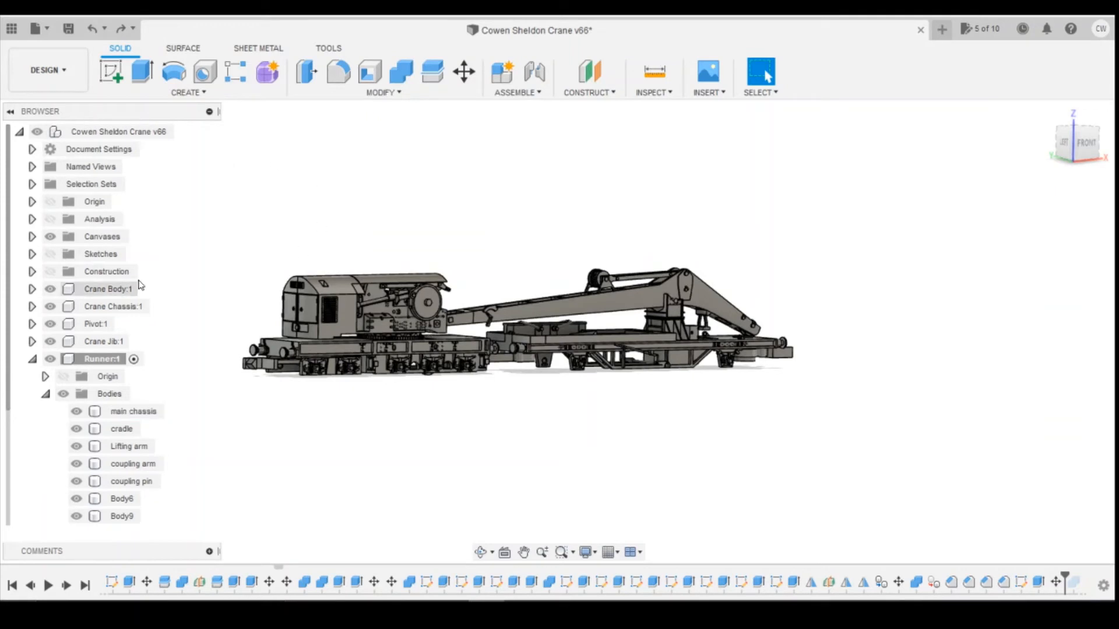
left_click(43, 36)
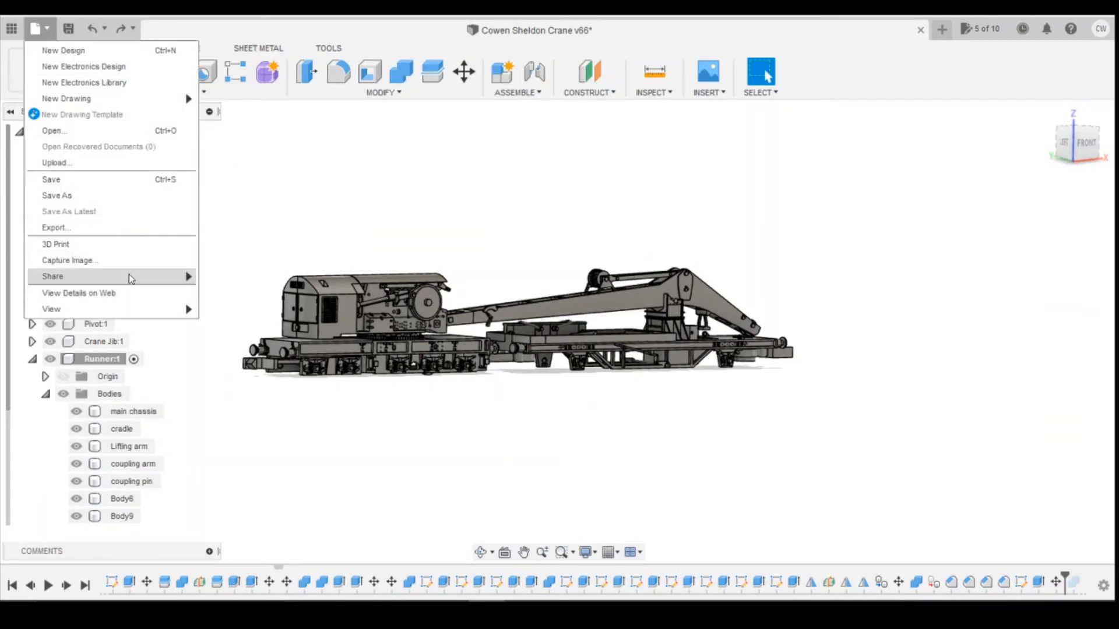
left_click(128, 245)
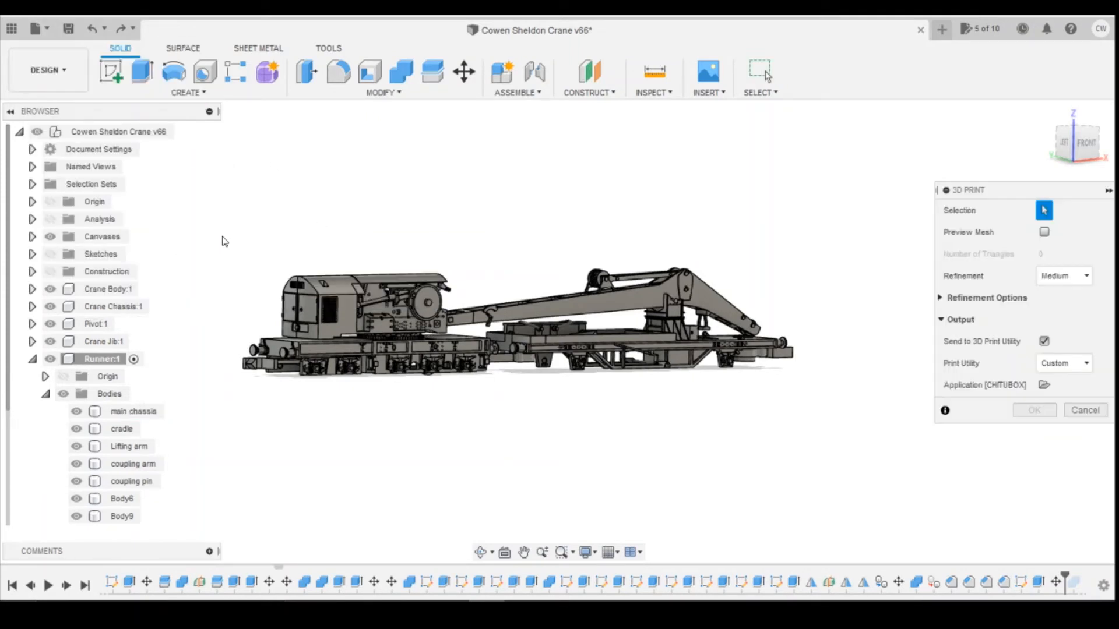
left_click(623, 357)
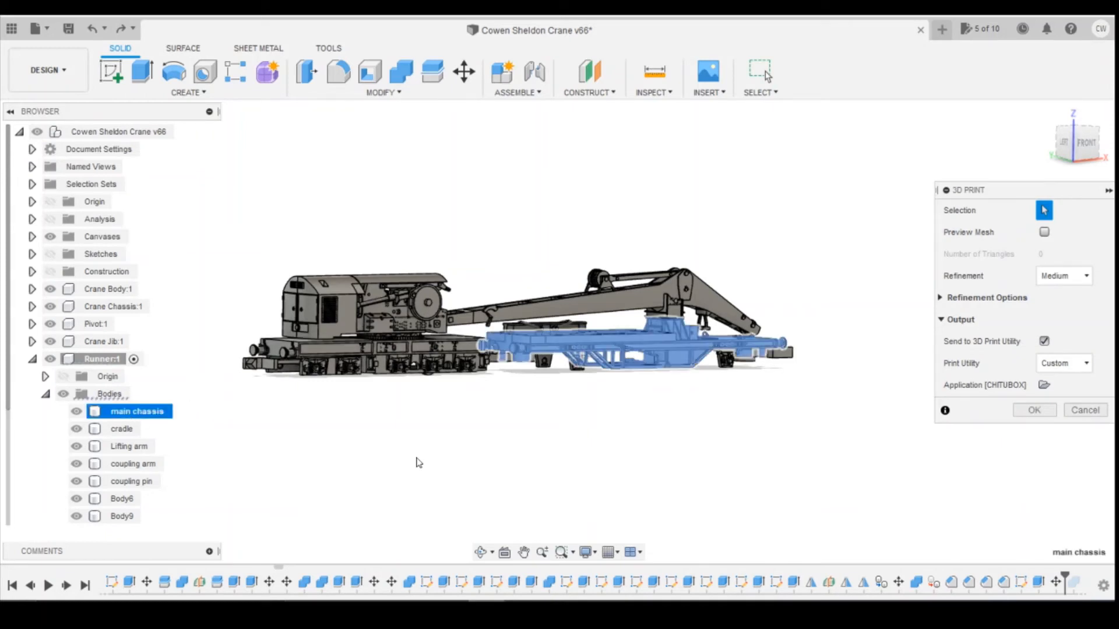
left_click(1071, 410)
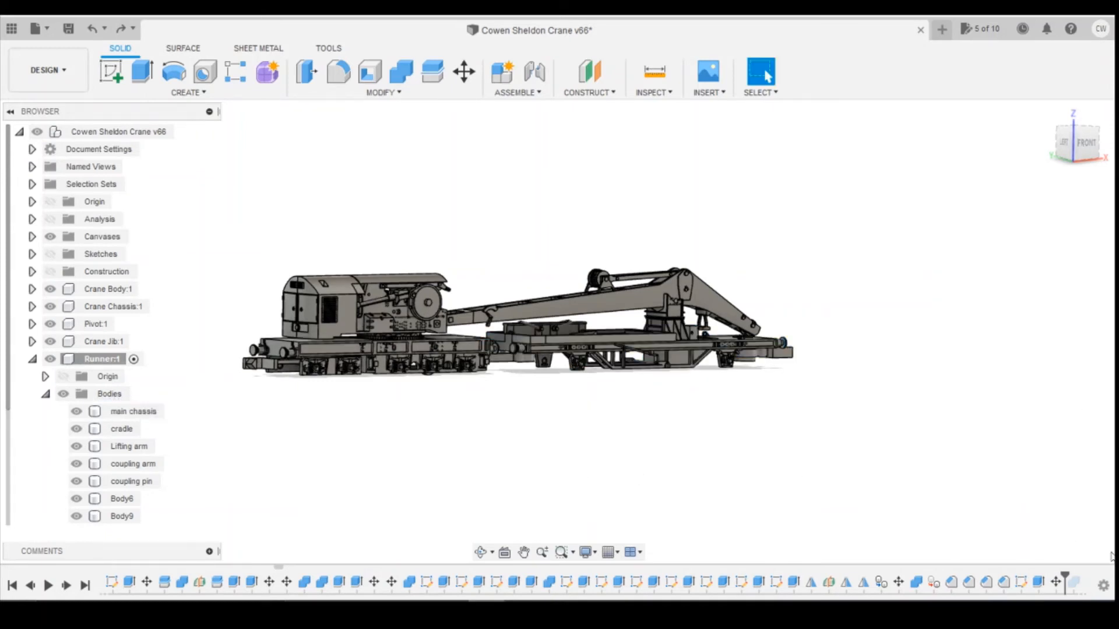
Step: Roll the design history forward to its end and start a 3D Print export of the main chassis without sending it to the print utility
left_click(85, 585)
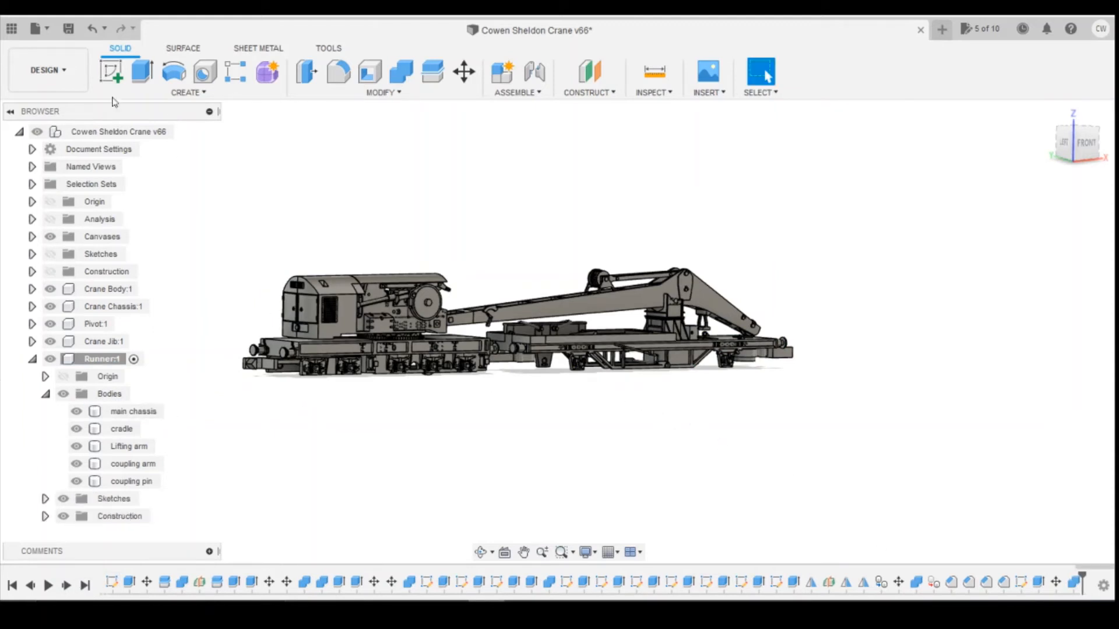
left_click(47, 30)
left_click(53, 242)
left_click(630, 346)
left_click(630, 346)
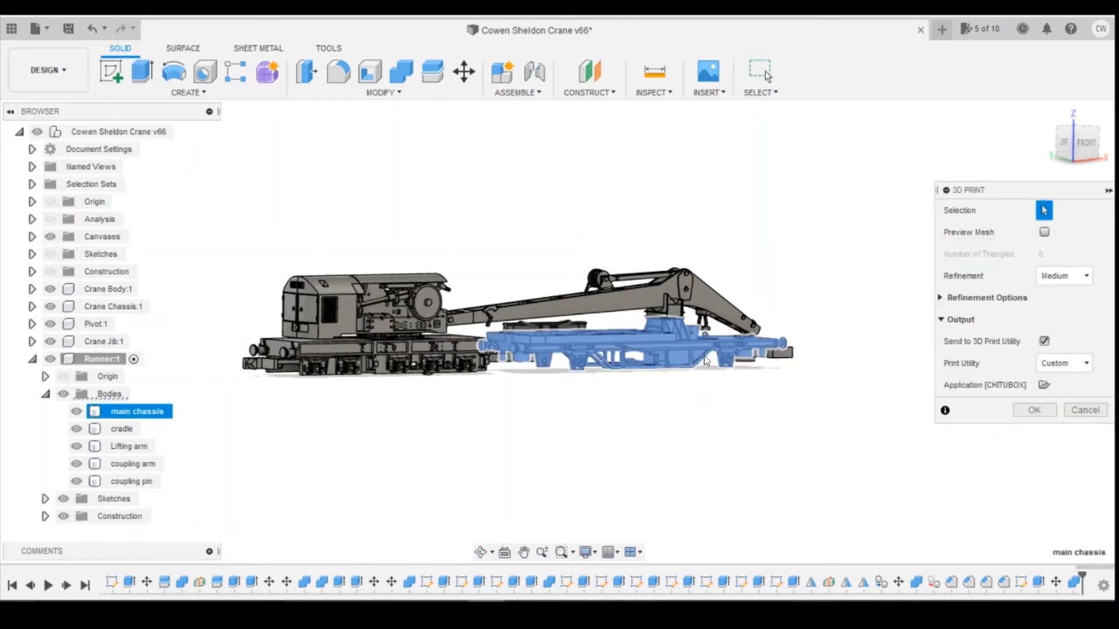
left_click(1045, 342)
left_click(1035, 366)
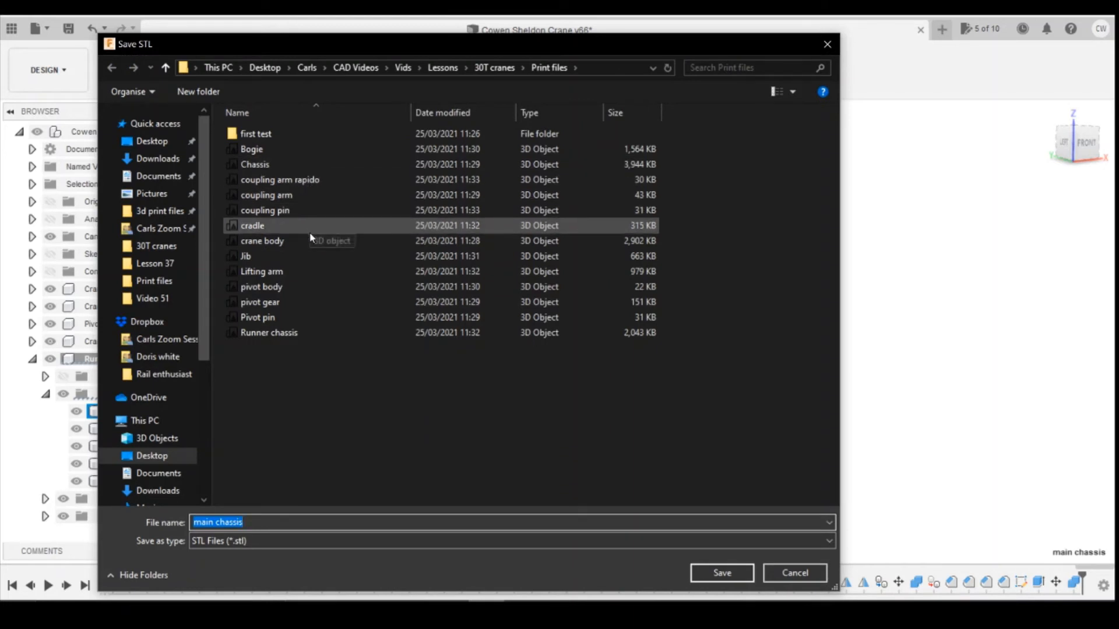
Step: Save the STL file as "Runner chassis test2" in the Print files folder
left_click(269, 333)
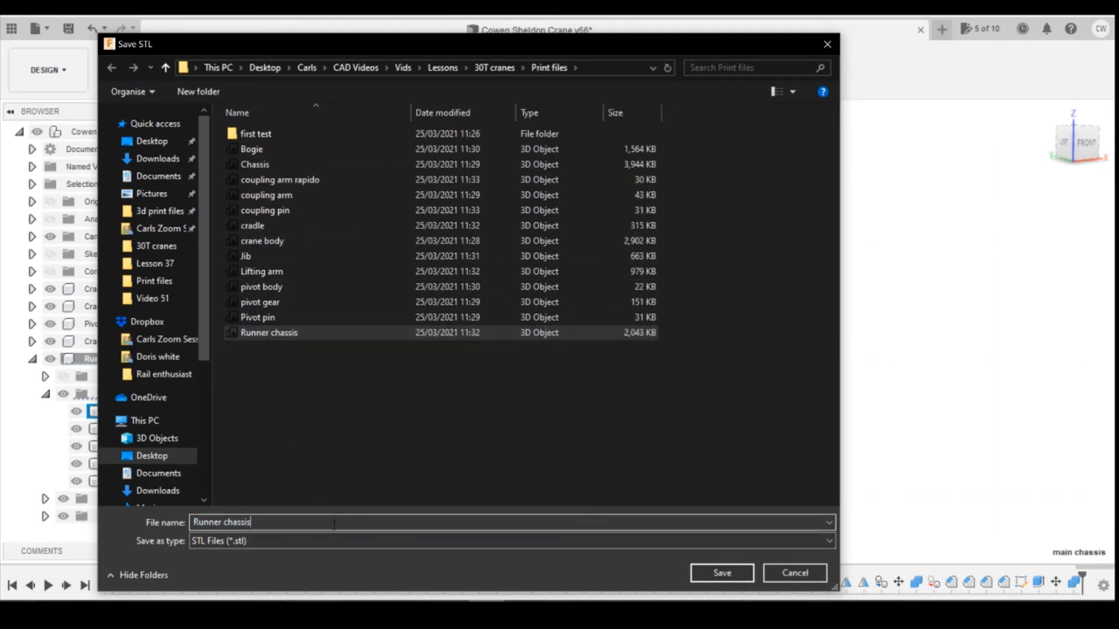
type("test2")
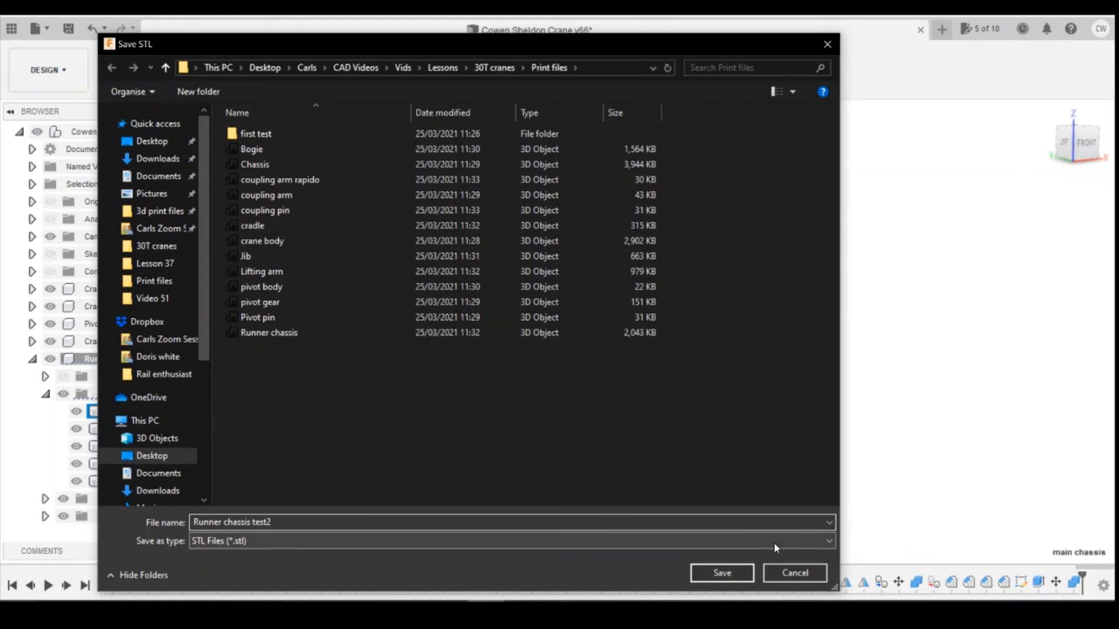
left_click(712, 577)
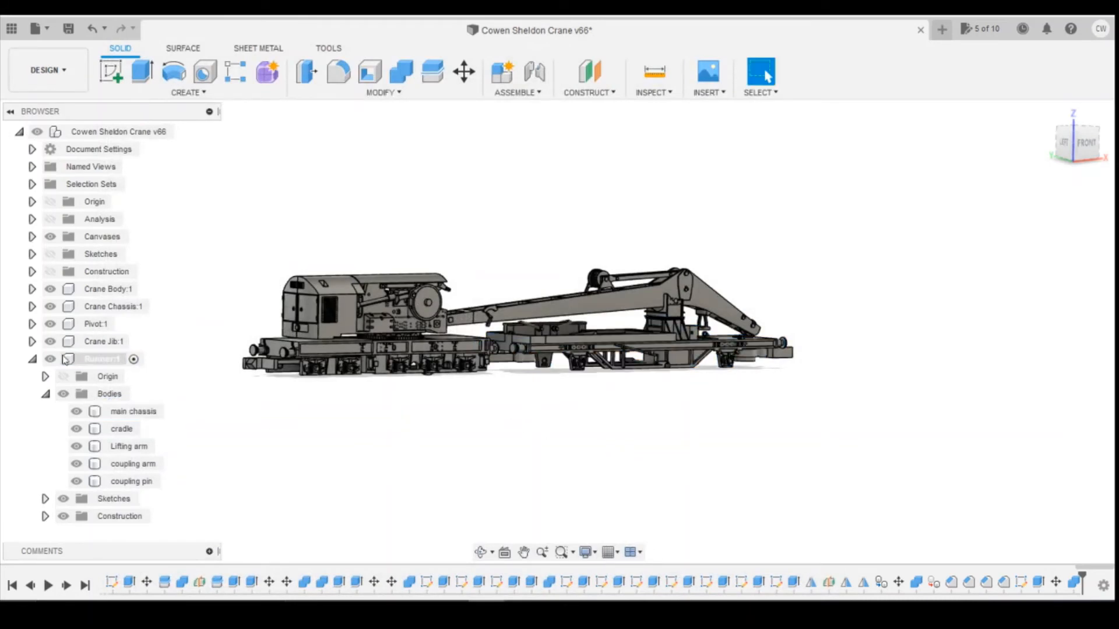
Step: Activate the top-level crane assembly, list the Pivot component's bodies and hide the Crane Chassis component to expose the pivot underside
left_click(32, 359)
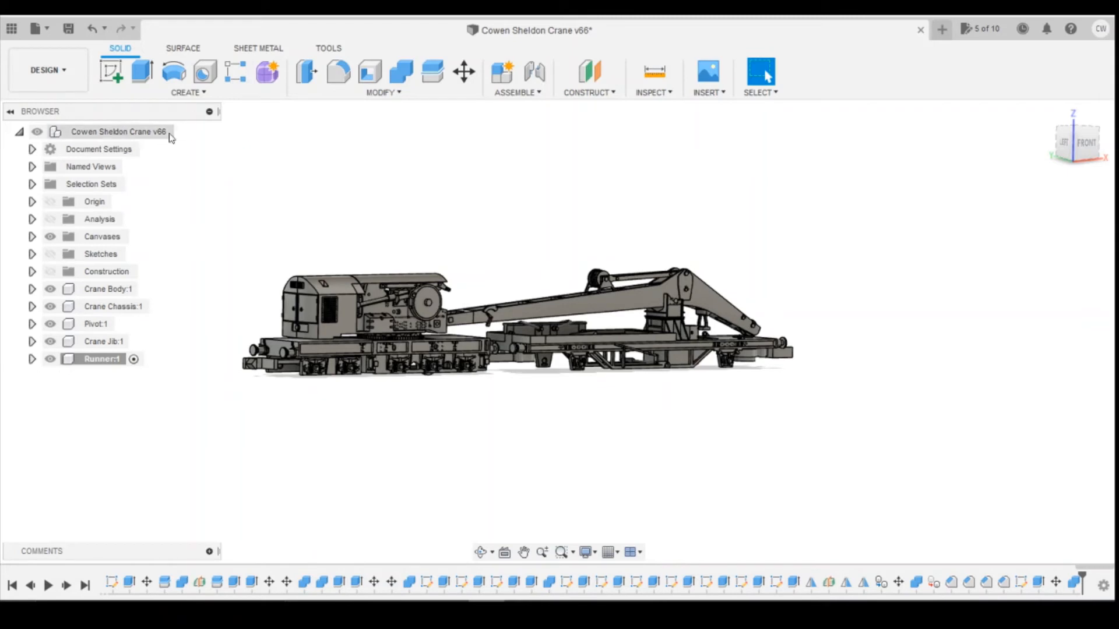
left_click(190, 132)
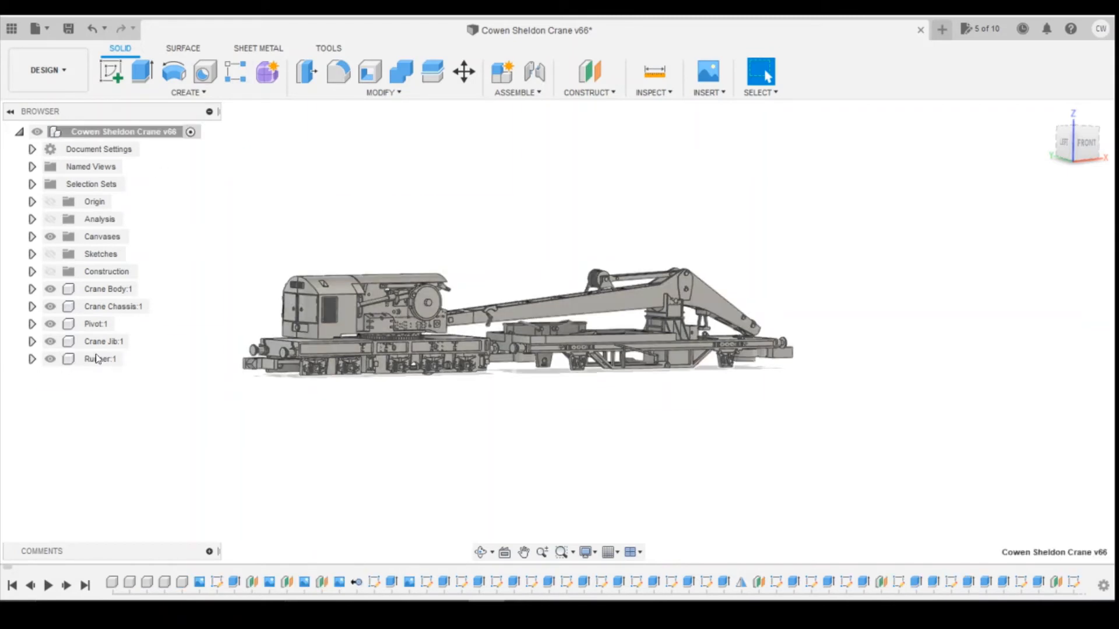
left_click(32, 324)
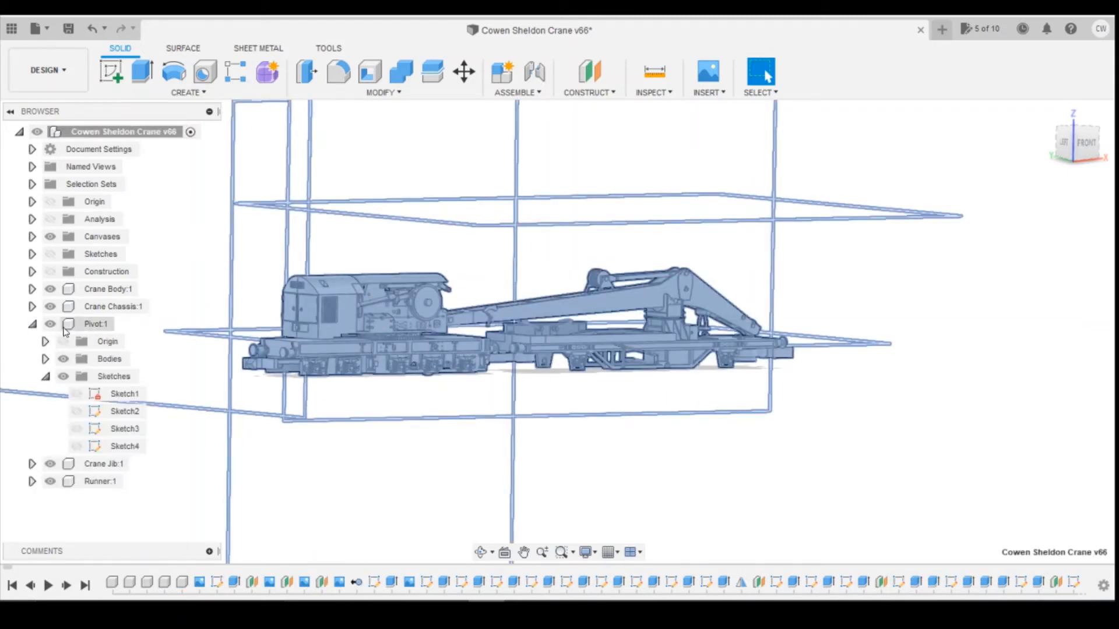
left_click(45, 359)
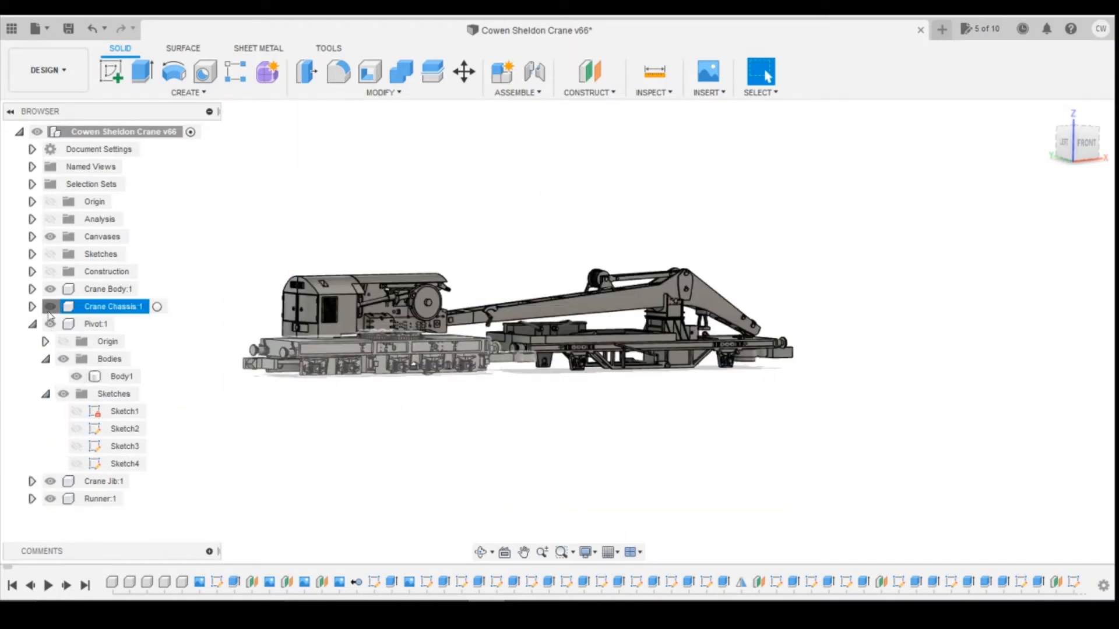
left_click(50, 309)
left_click(76, 378)
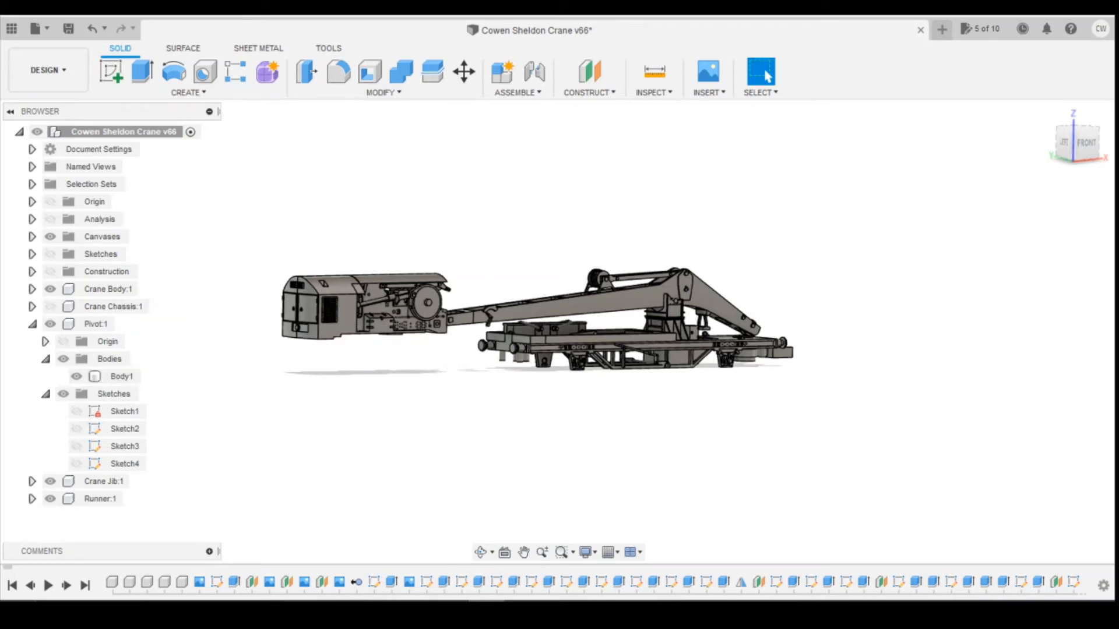
left_click_drag(1082, 144, 1057, 112)
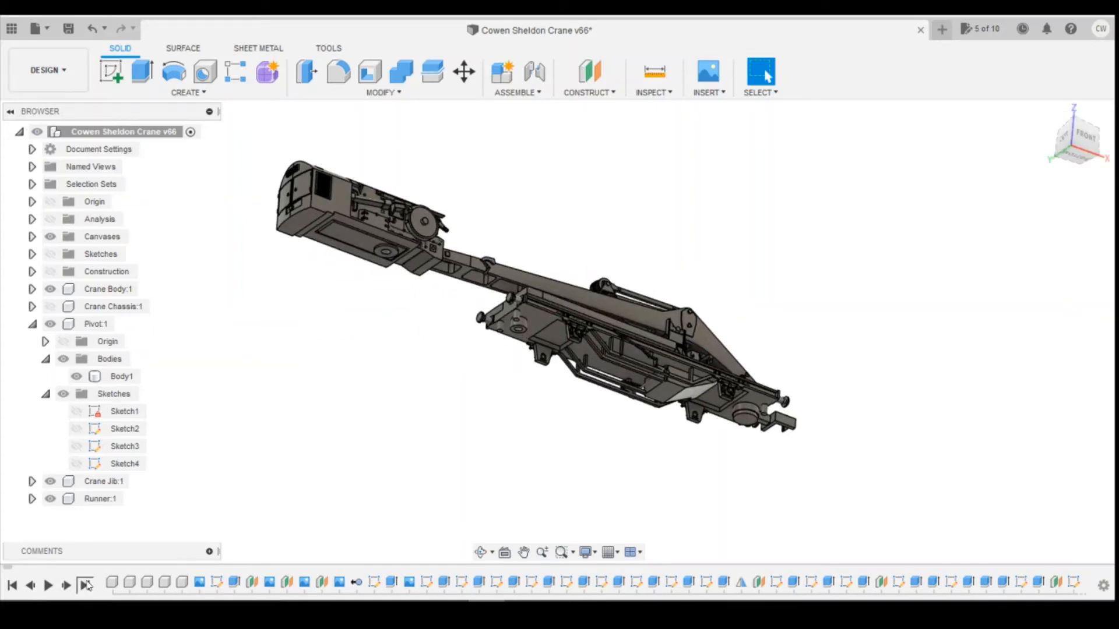
Step: Roll the design history forward to its end and start a 3D Print export of the Pivot component's Body1
left_click(85, 584)
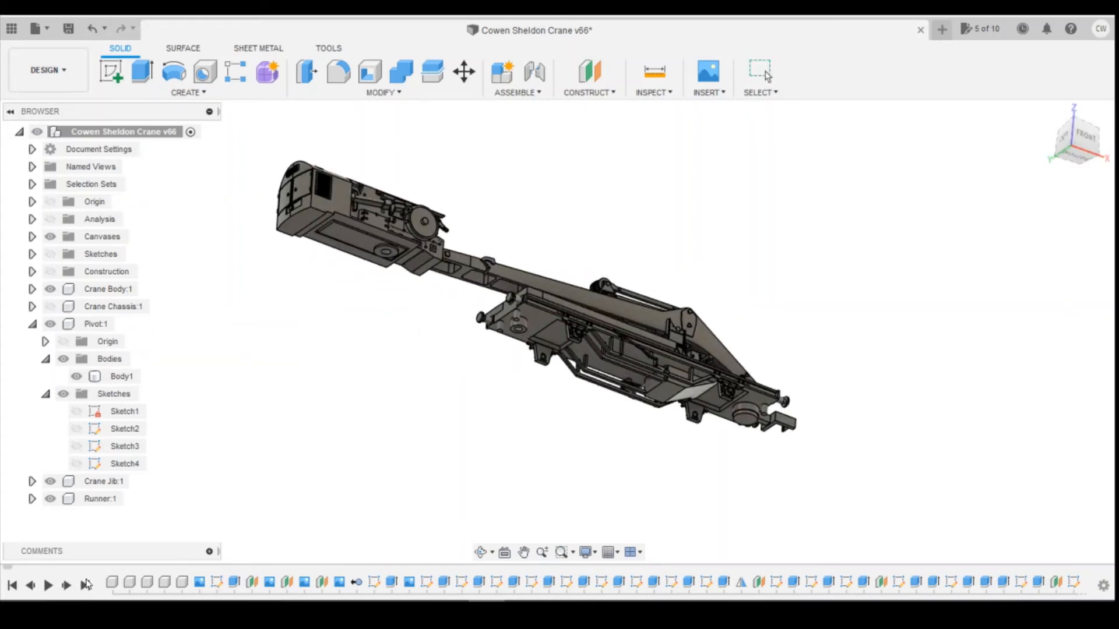
left_click(35, 29)
left_click(64, 245)
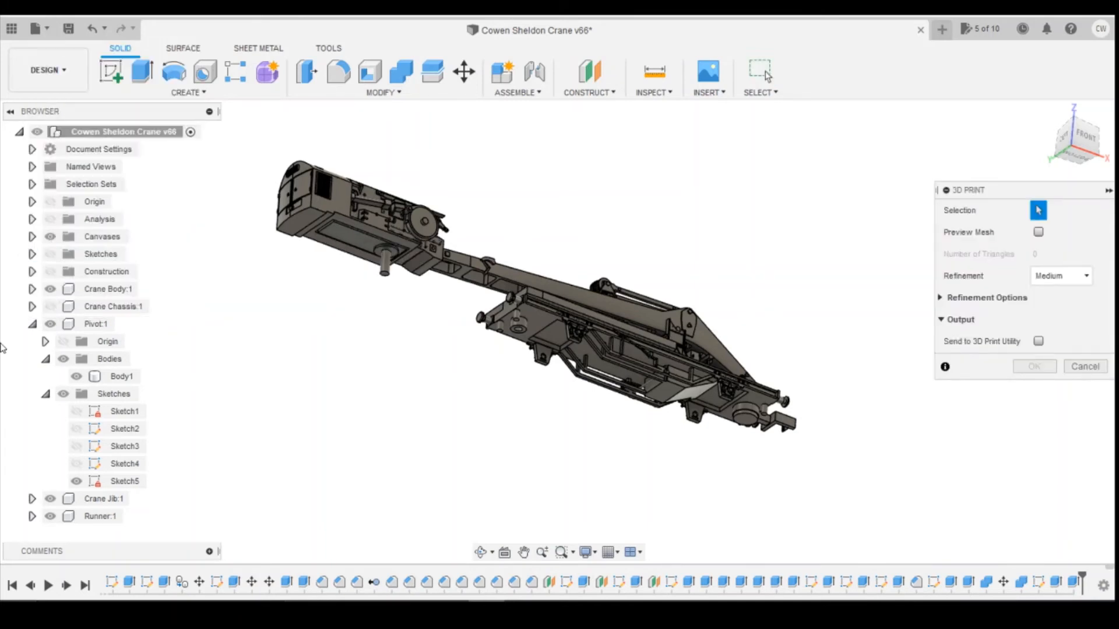
left_click(117, 376)
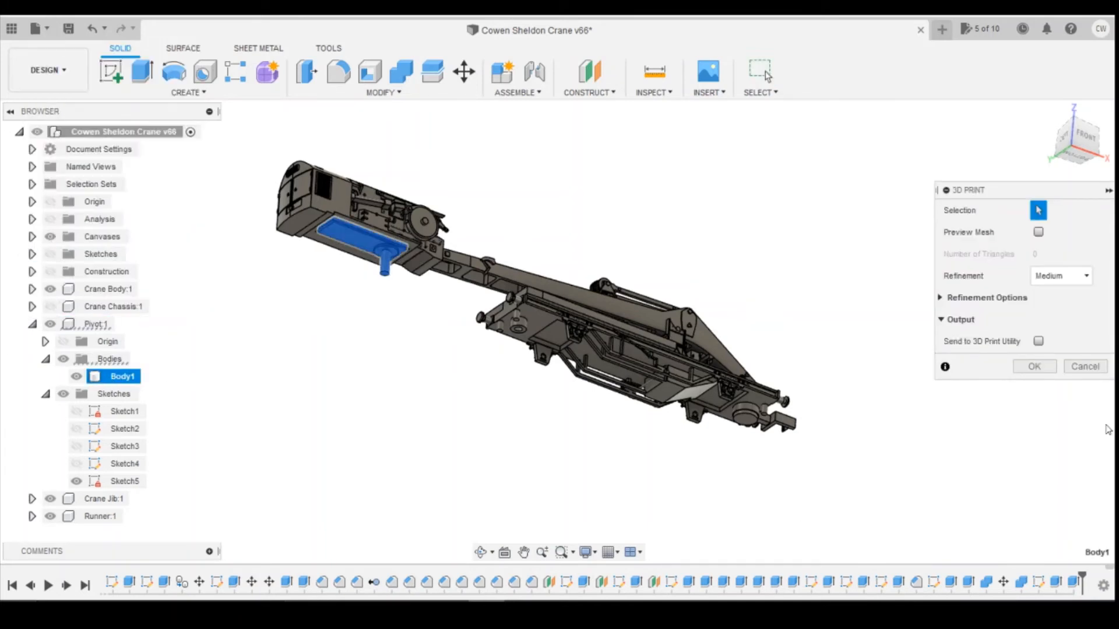
left_click(1046, 370)
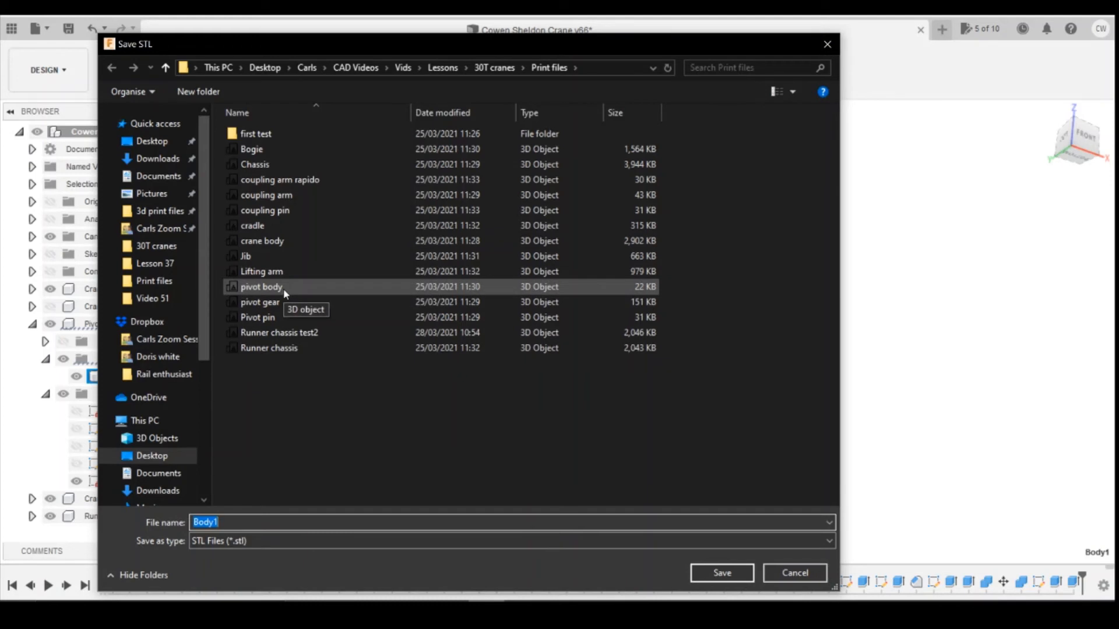
Step: Save the STL file as "pivot body test 2" in the Print files folder and save the crane design
left_click(283, 289)
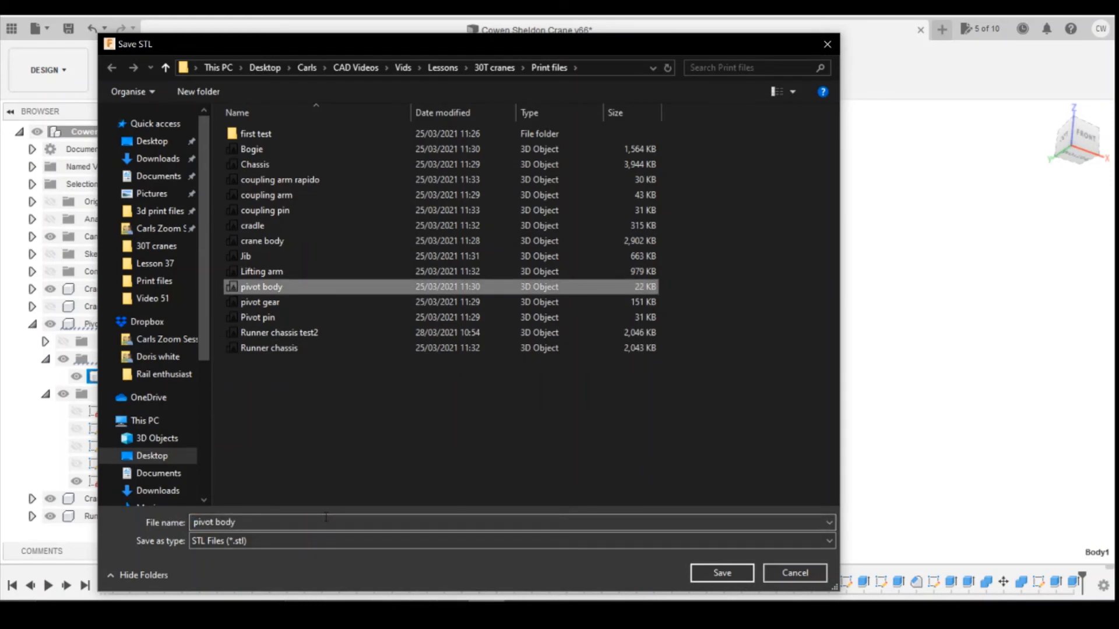
left_click(282, 522)
left_click(281, 522)
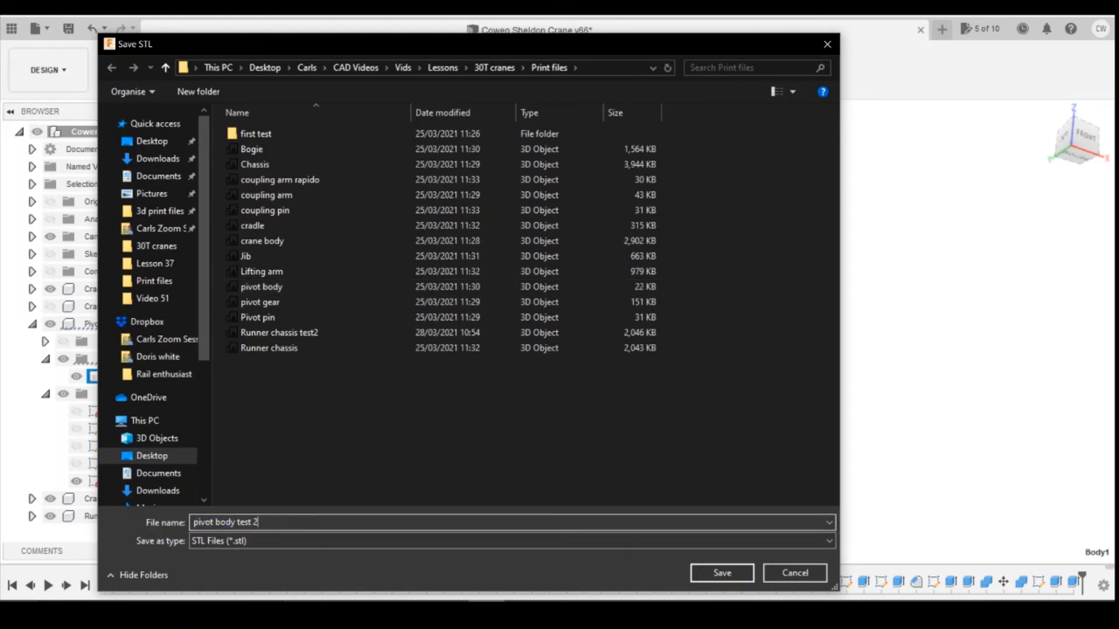
left_click(722, 573)
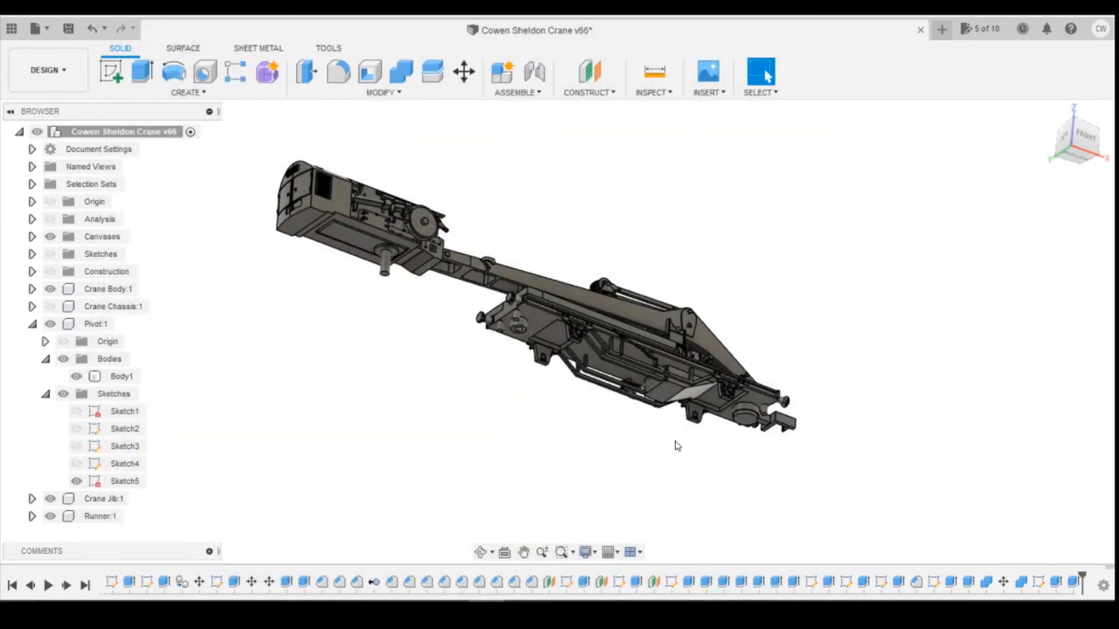
left_click(1068, 157)
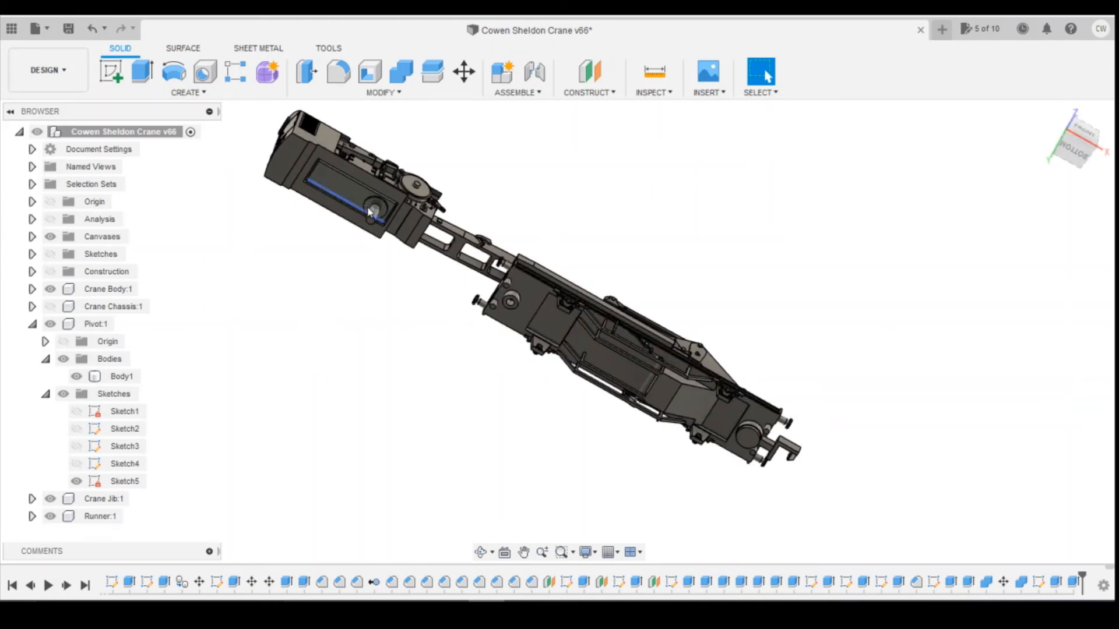
key("ctrl+s")
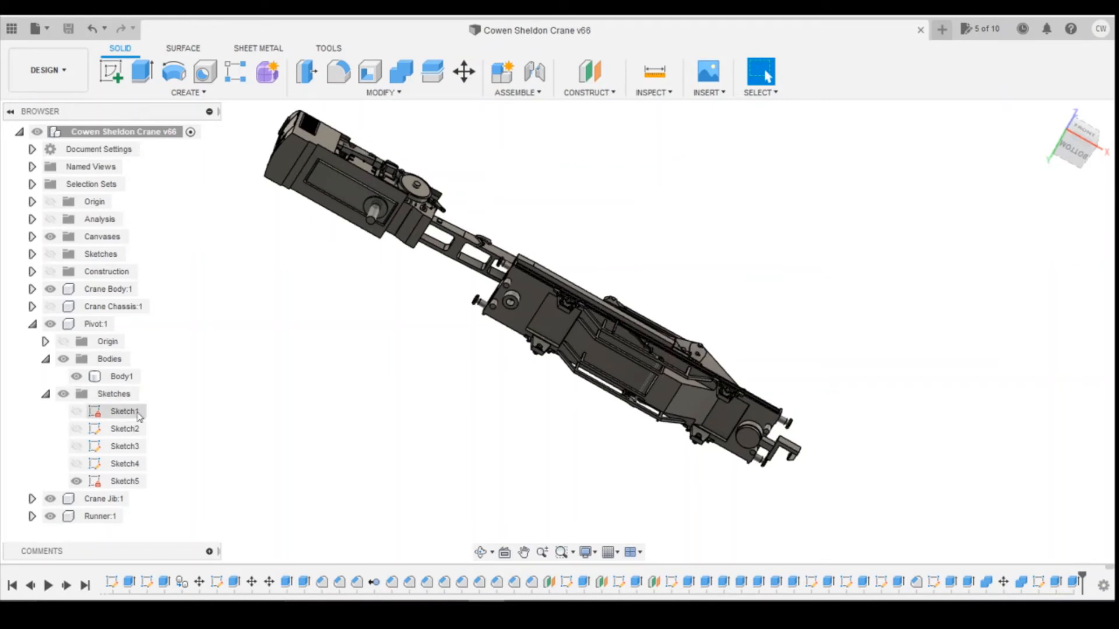
left_click(87, 377)
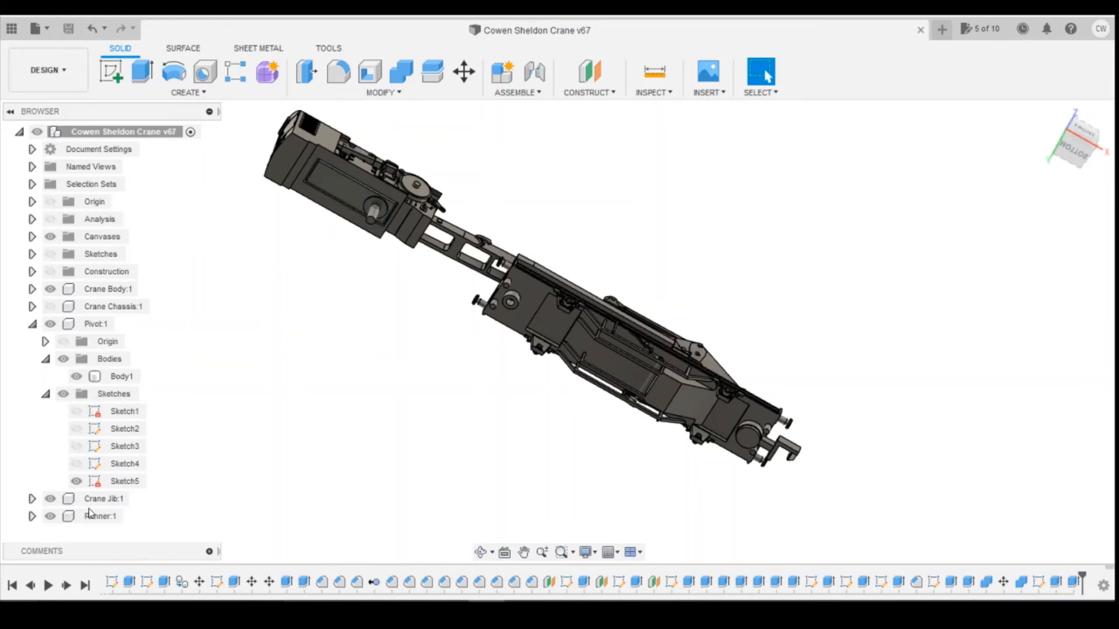
Step: Activate the Runner component and open Sketch104, the chassis underside sketch with the small circle near the coupling end, for editing
left_click(110, 517)
left_click(134, 517)
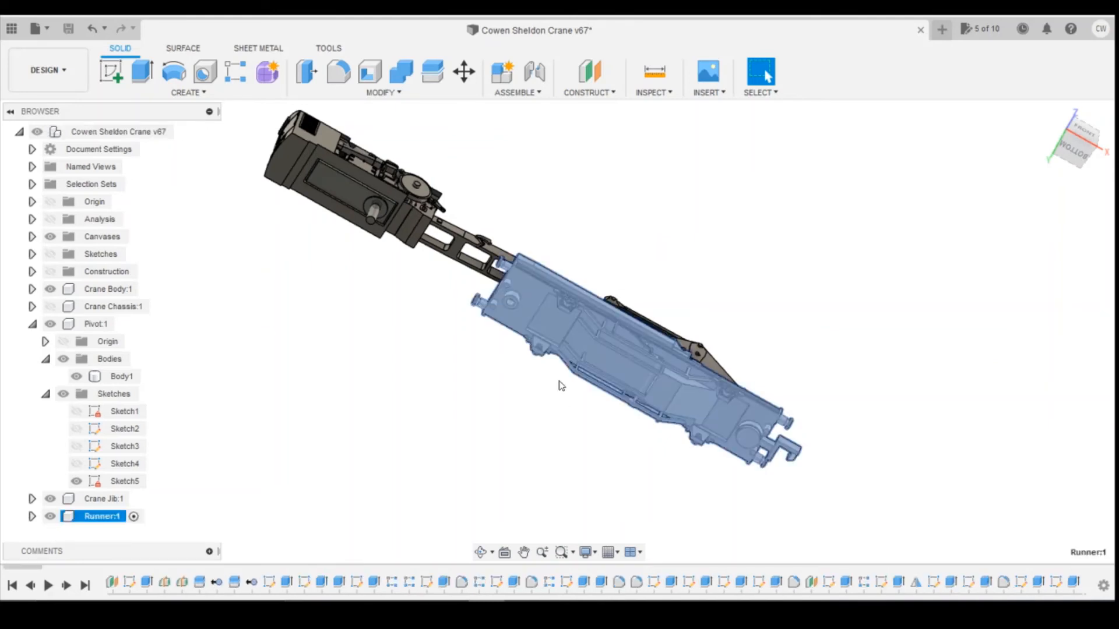
scroll(735, 423, "up", 4)
scroll(735, 415, "up", 1)
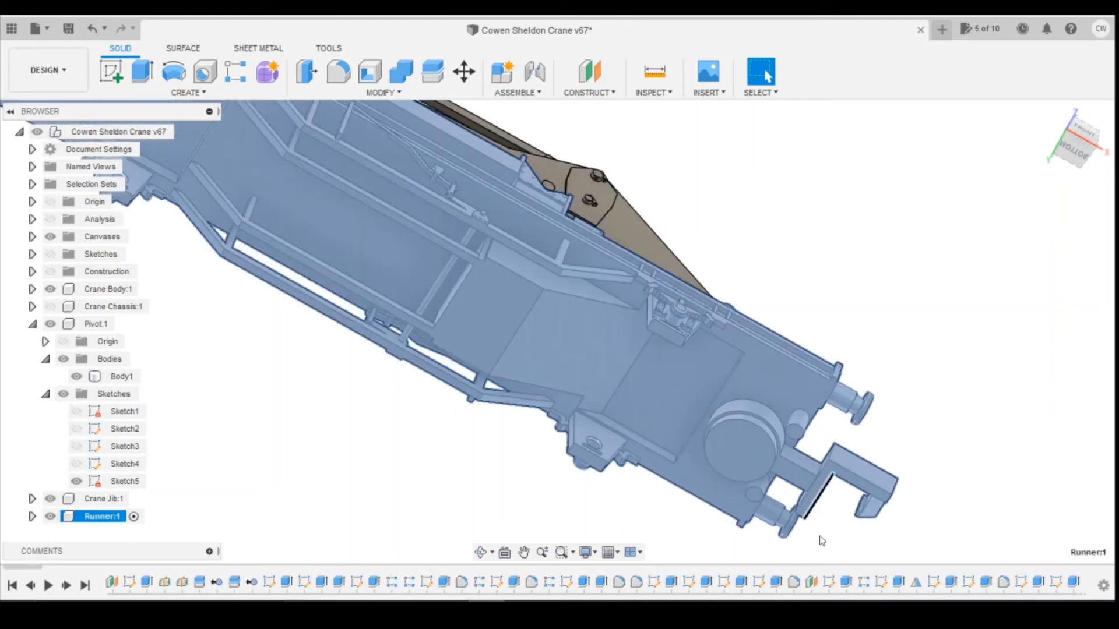
left_click(961, 449)
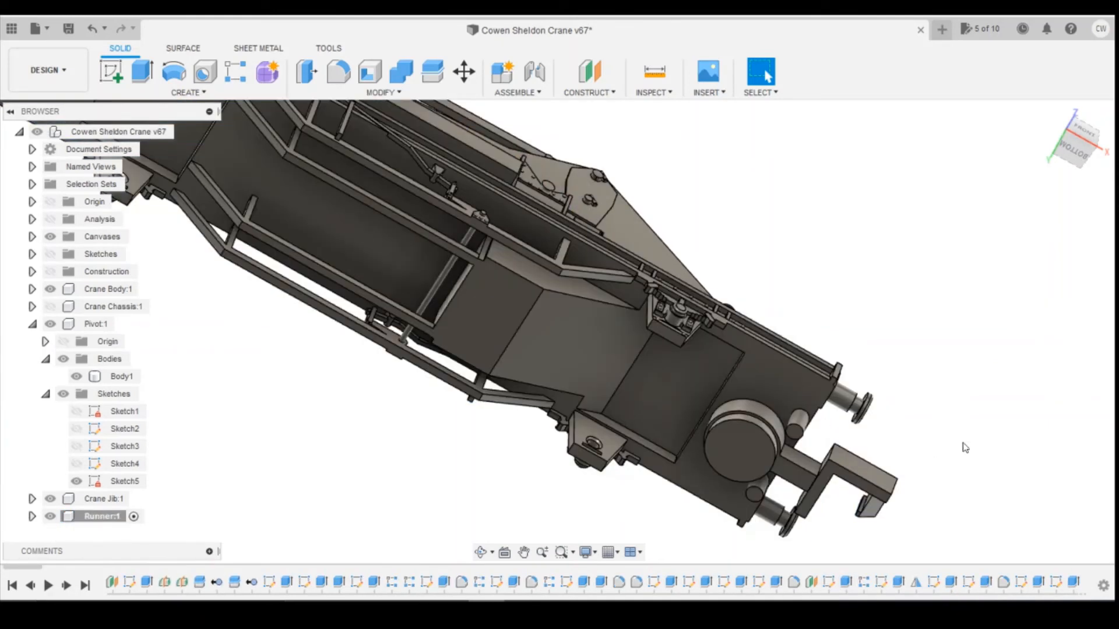
scroll(1021, 580, "right", 10)
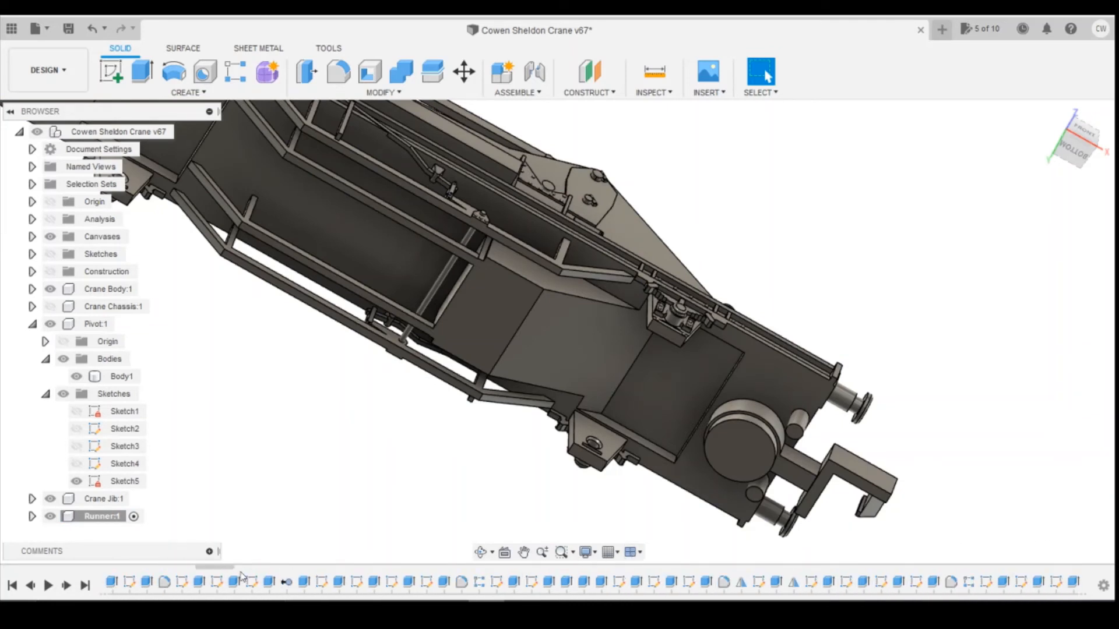
left_click_drag(222, 567, 1028, 597)
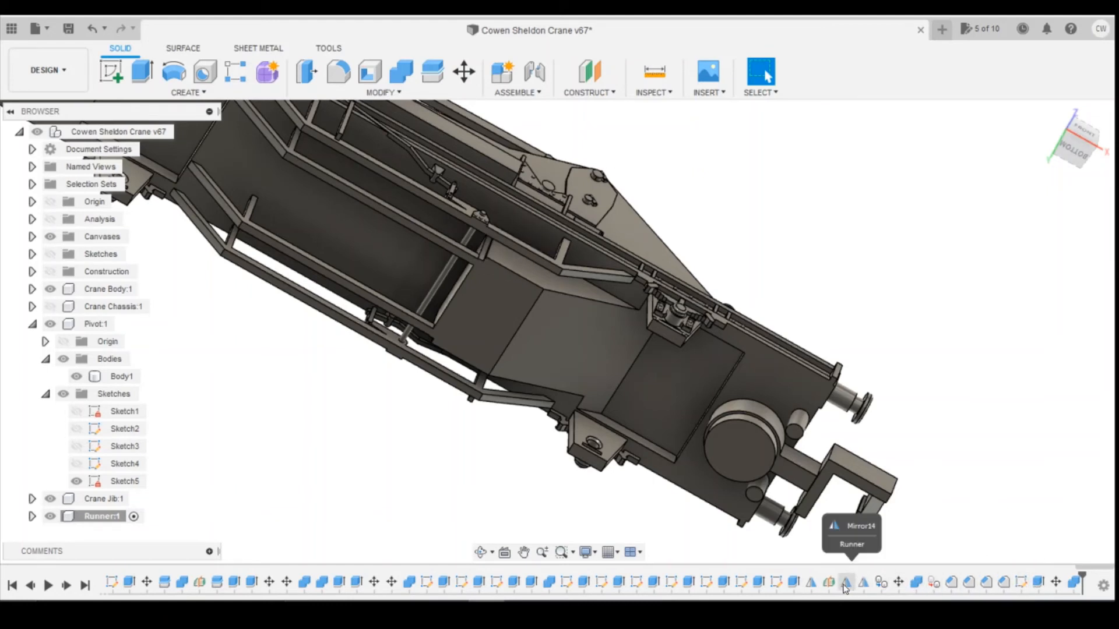
left_click(776, 583)
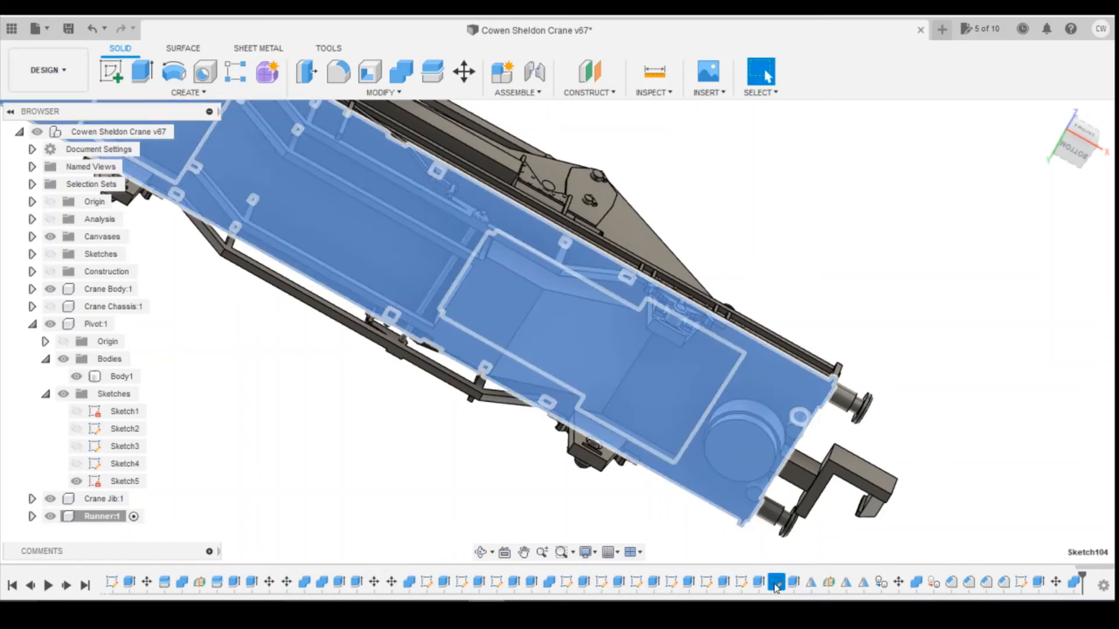
right_click(776, 583)
left_click(811, 435)
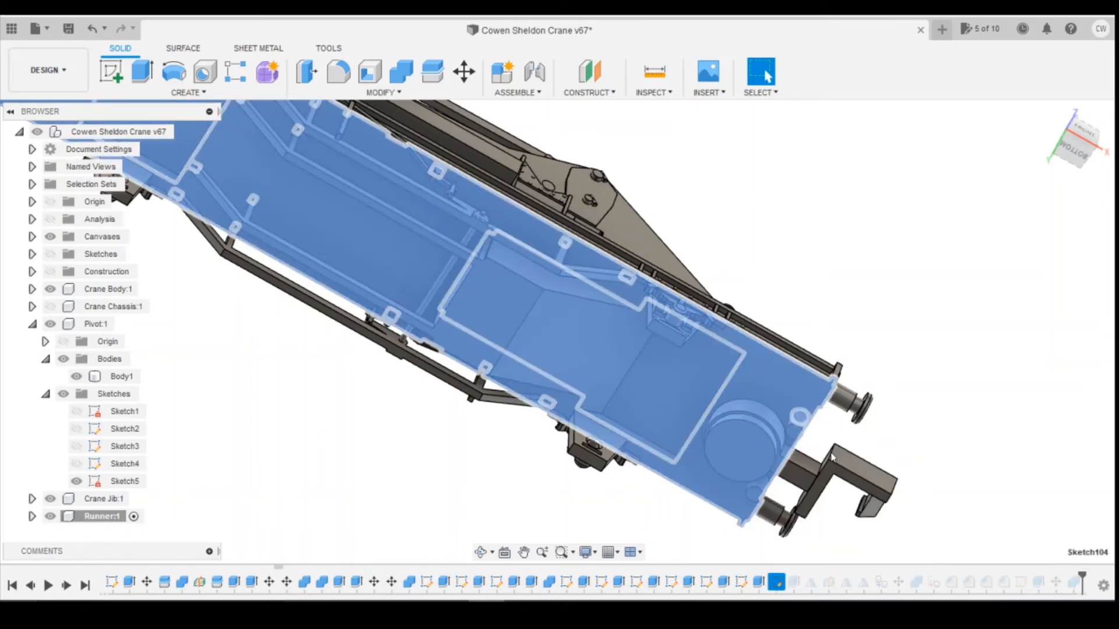
Step: Set the small circle's distance from the chassis's long side edge to 4.75 mm
scroll(839, 457, "down", 5)
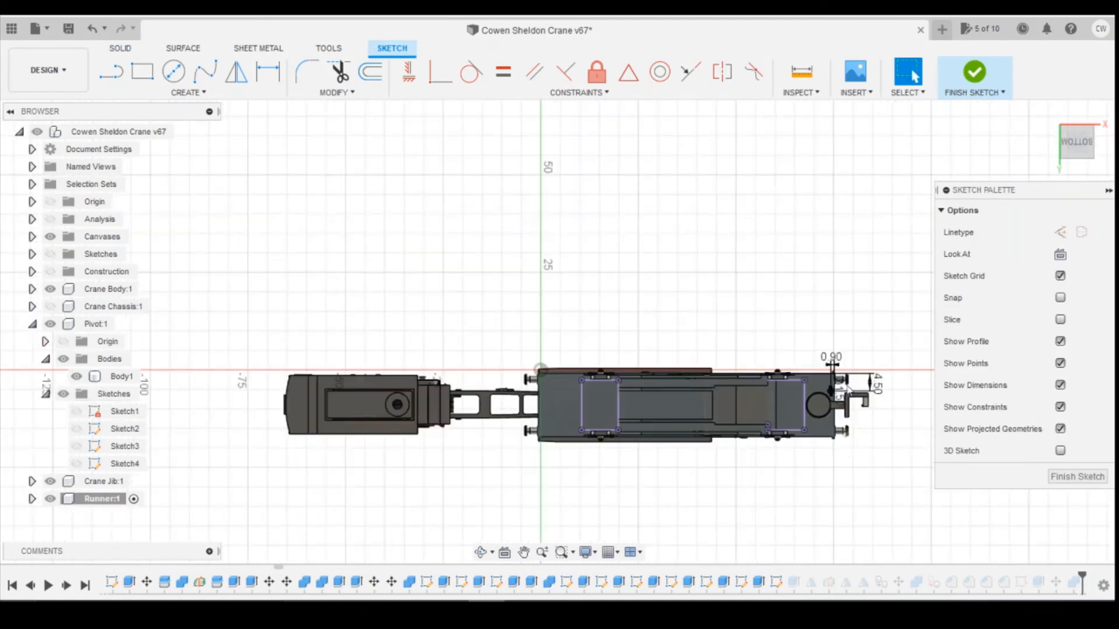
scroll(848, 373, "up", 3)
scroll(839, 415, "up", 3)
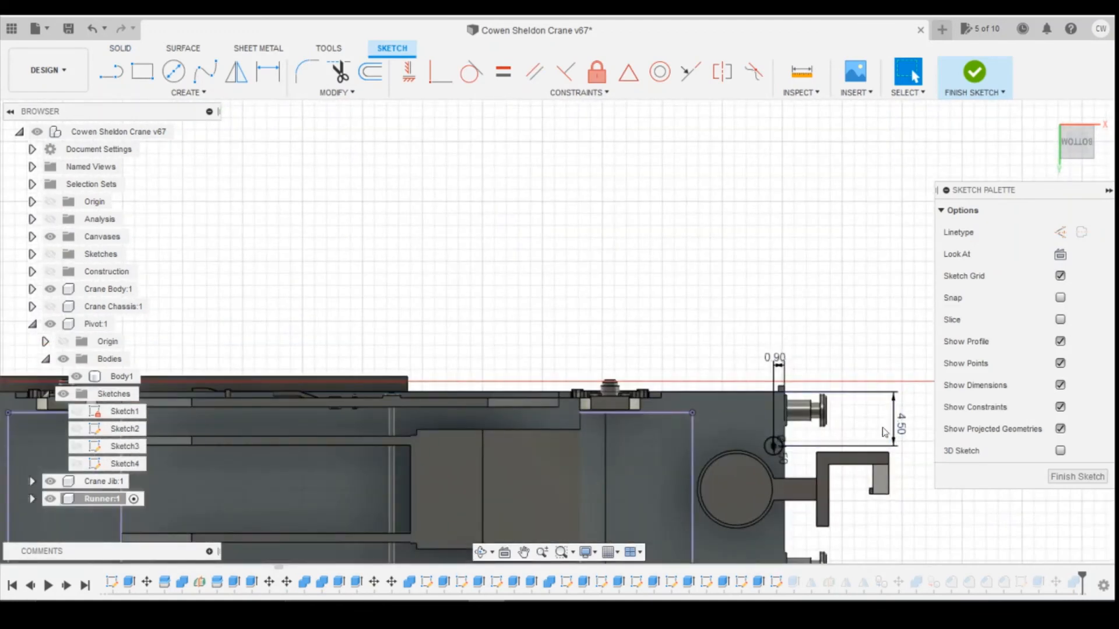
double_click(903, 427)
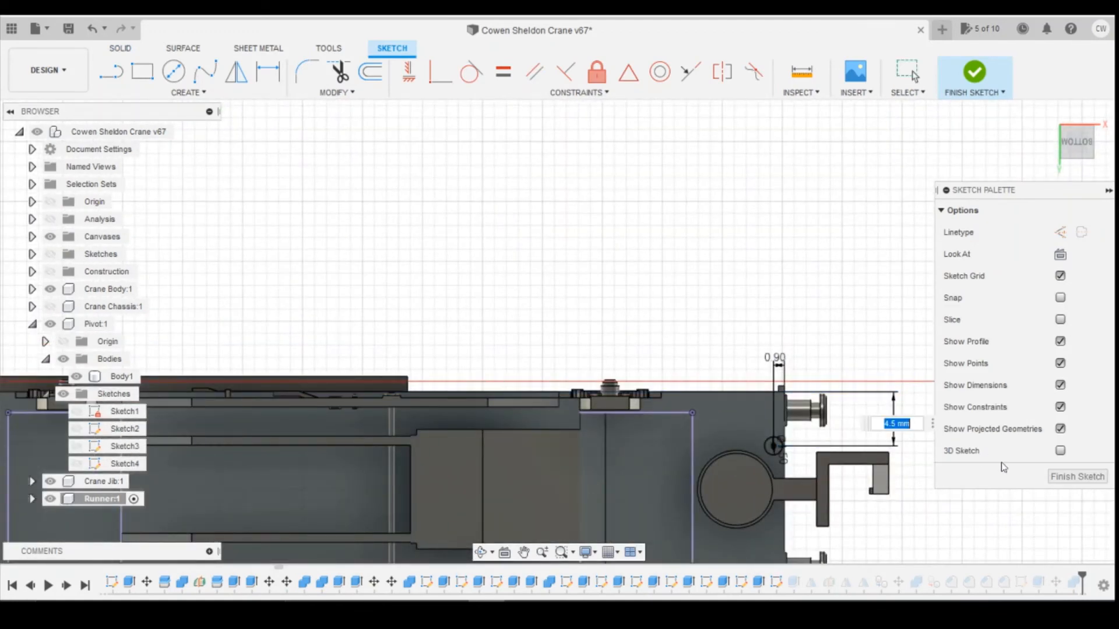
type("4.75")
key("Return")
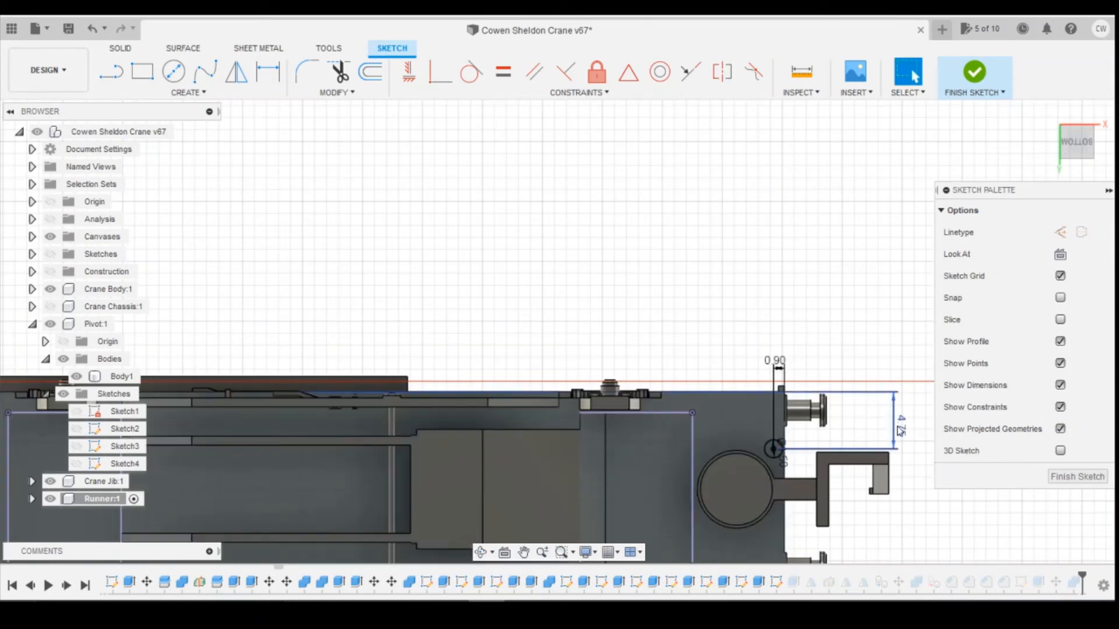
Step: Set the small circle's distance from the chassis's long side edge to 5 mm and finish the sketch
double_click(901, 431)
type("5")
key("Return")
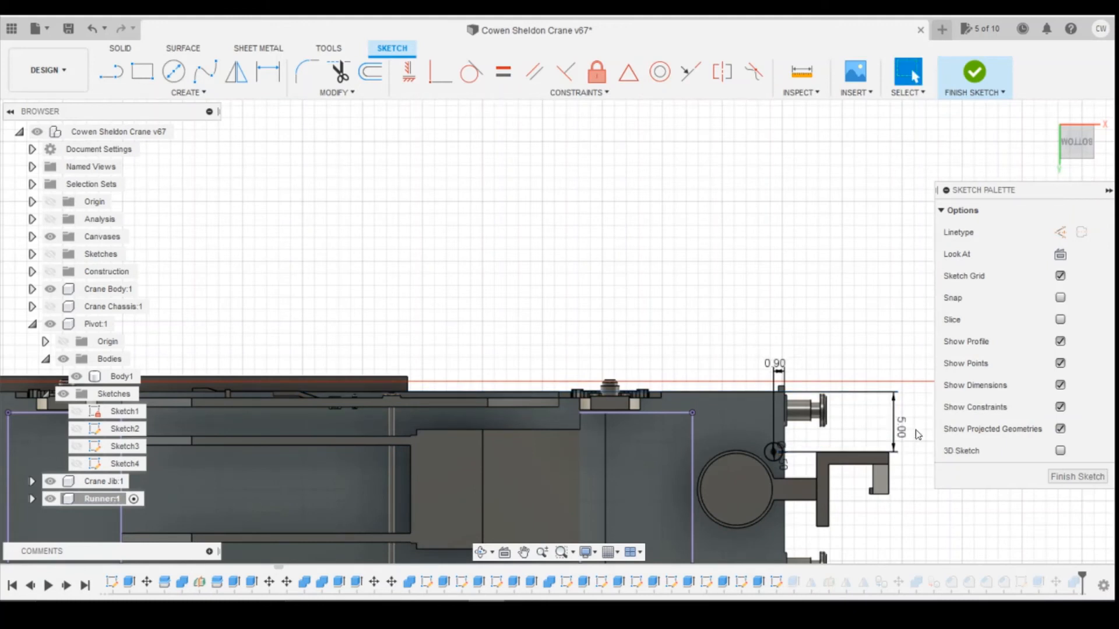
scroll(767, 473, "up", 5)
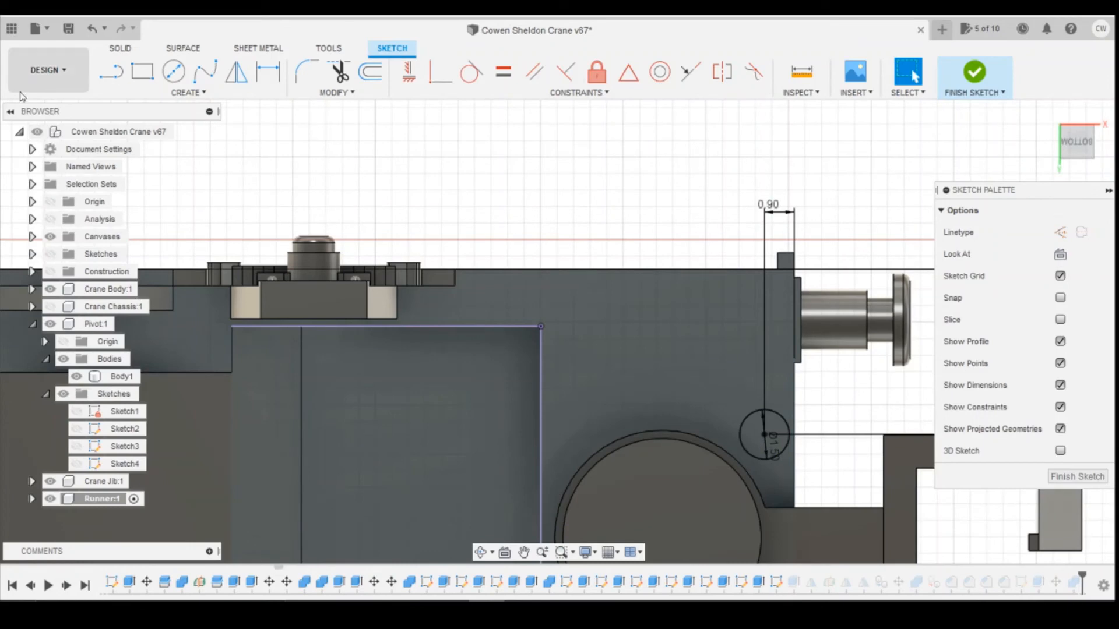
scroll(400, 316, "down", 5)
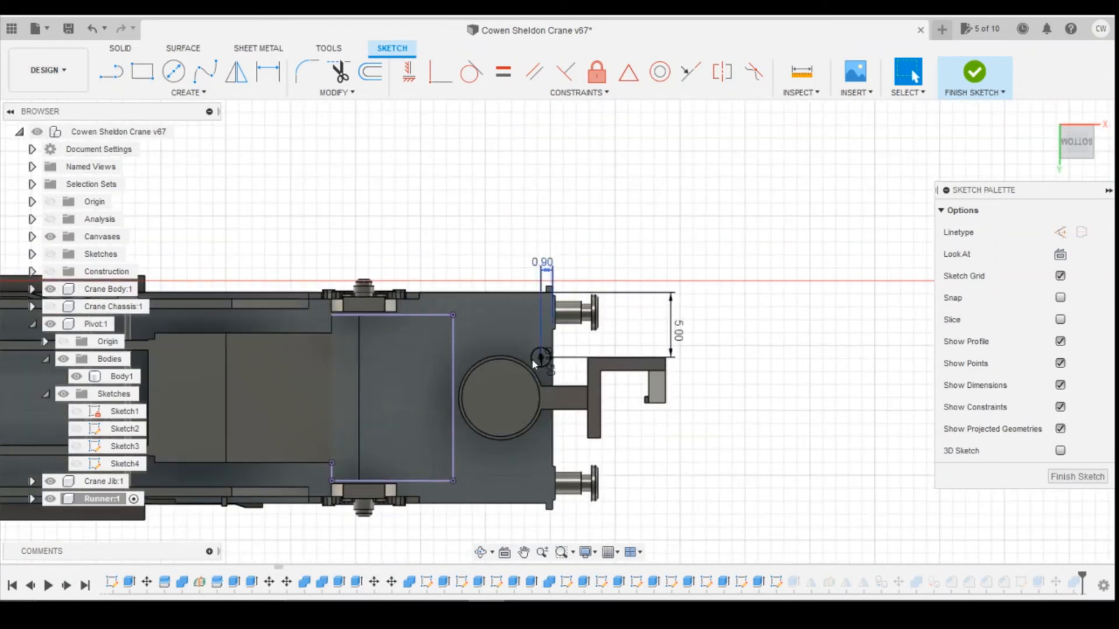
scroll(887, 114, "down", 2)
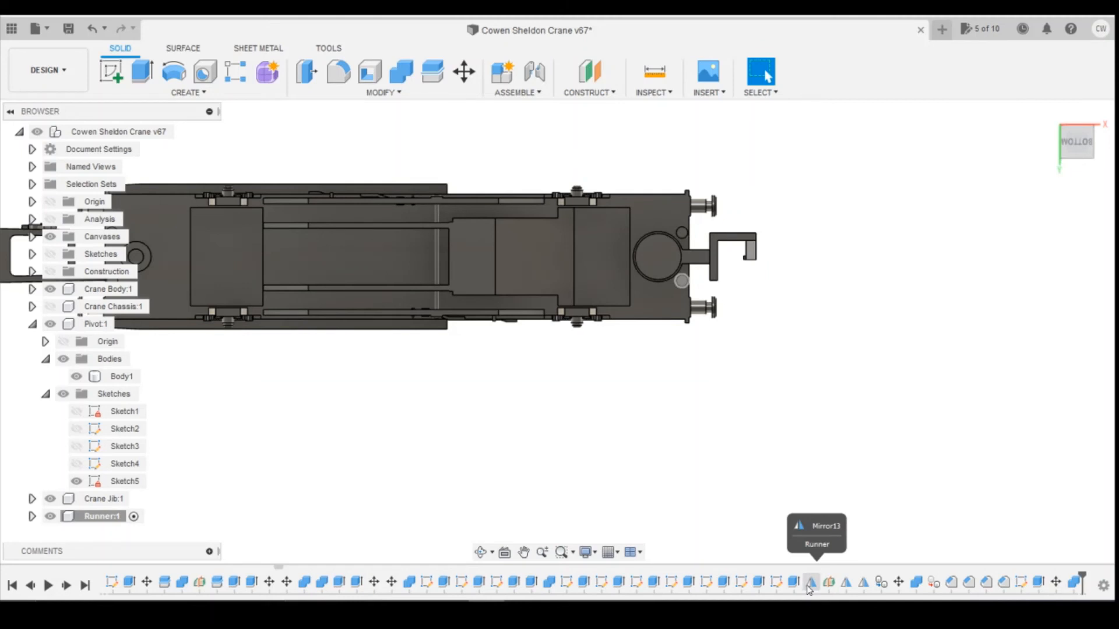
scroll(880, 492, "down", 1)
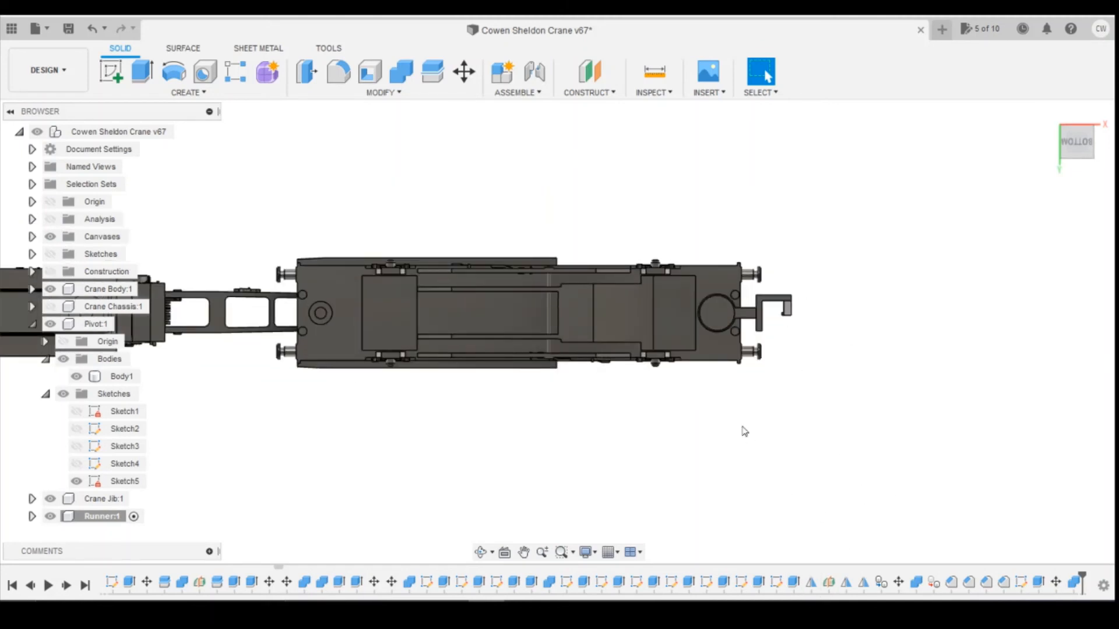
scroll(692, 492, "down", 1)
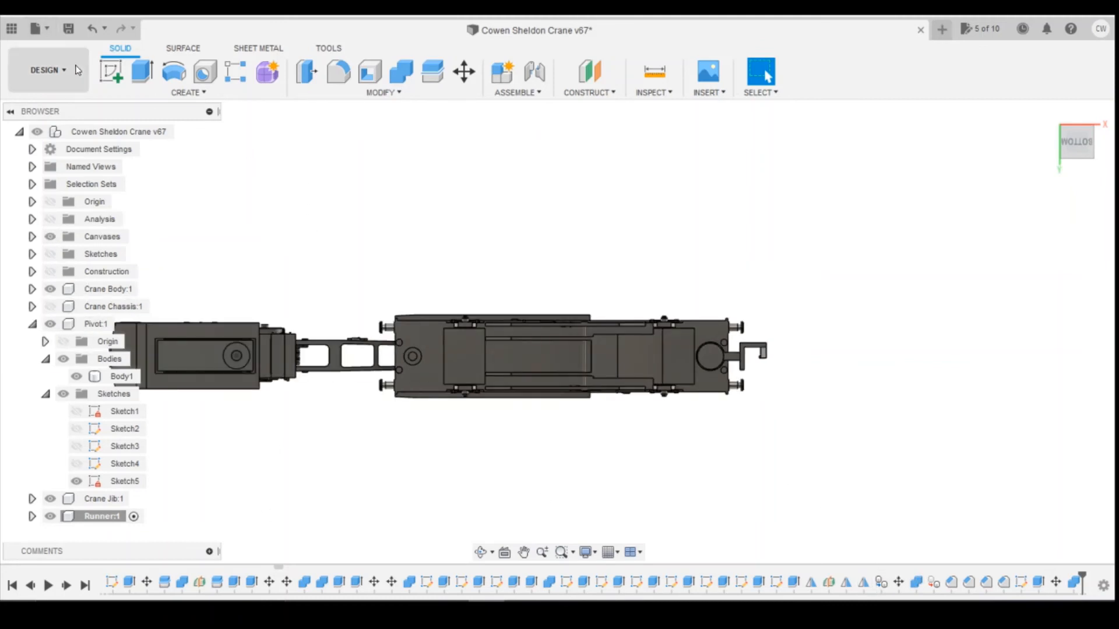
Step: Activate the top-level crane assembly and select the Runner's main chassis body for 3D print export
left_click(181, 133)
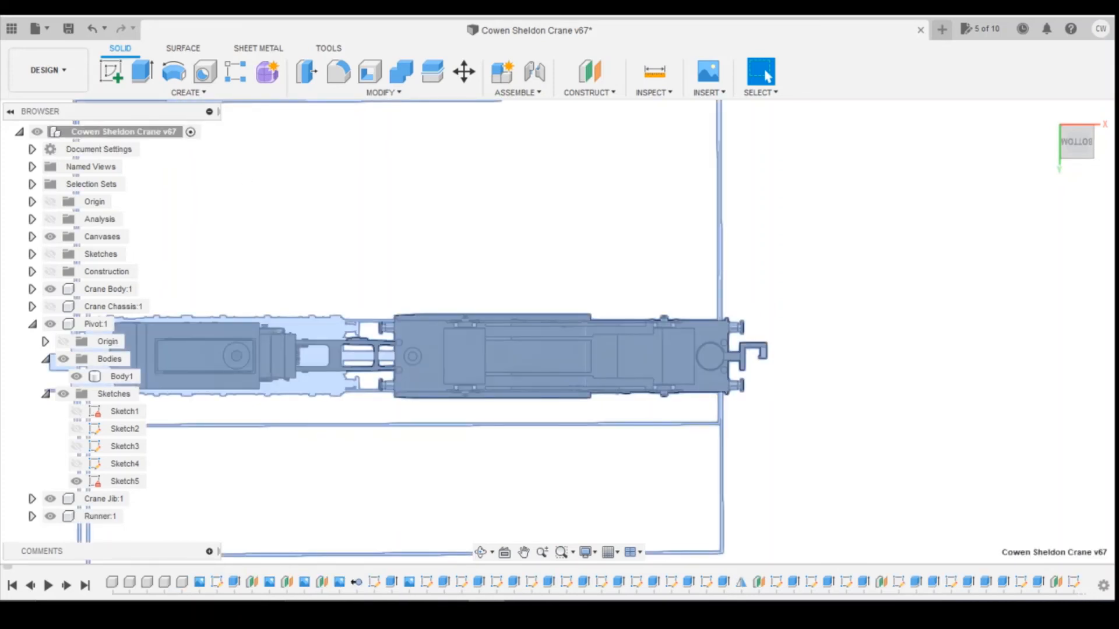
left_click(86, 586)
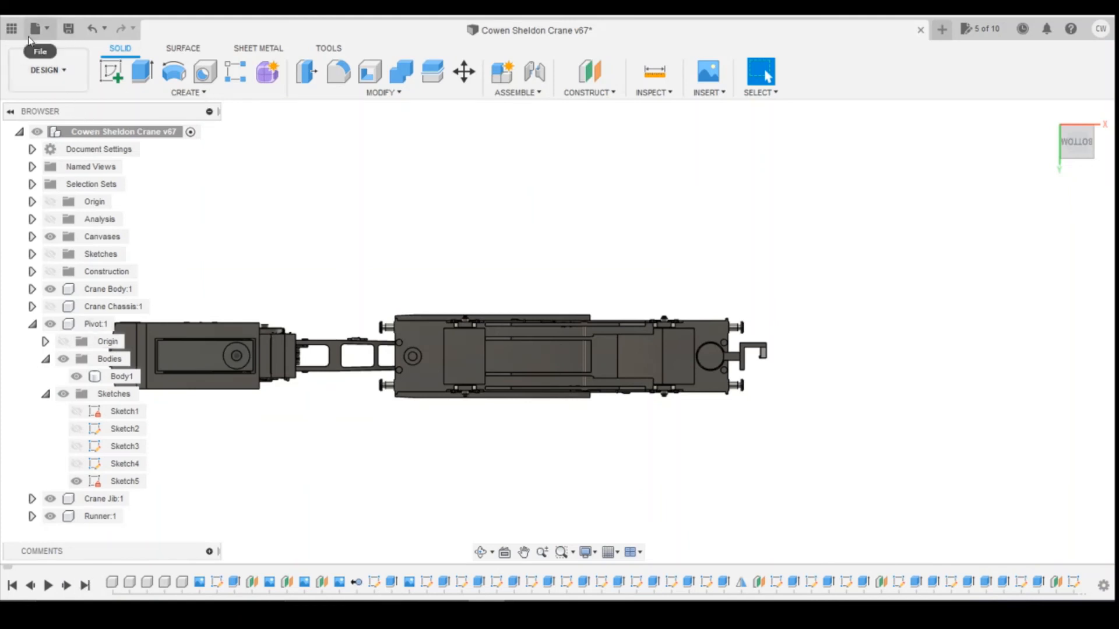
left_click(36, 28)
left_click(54, 244)
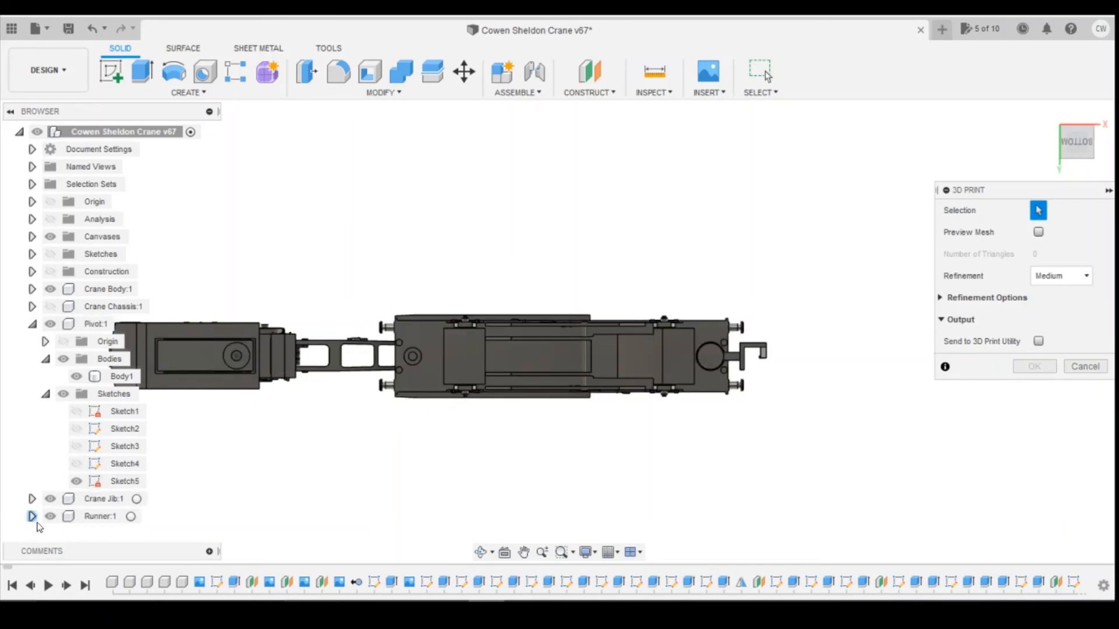
left_click(32, 517)
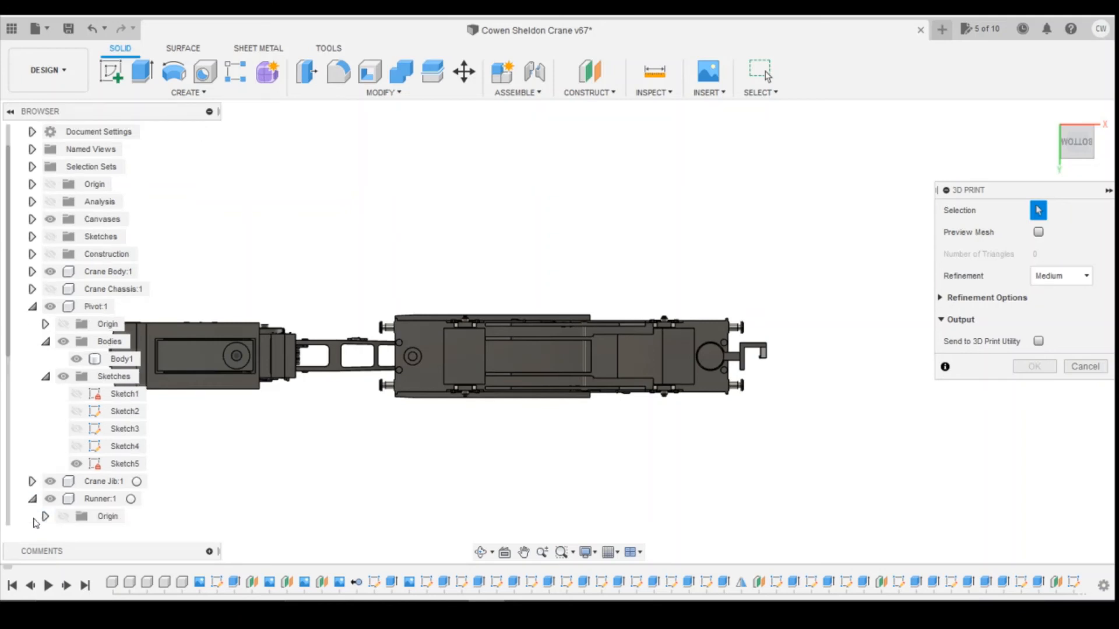
scroll(111, 443, "down", 5)
left_click(154, 435)
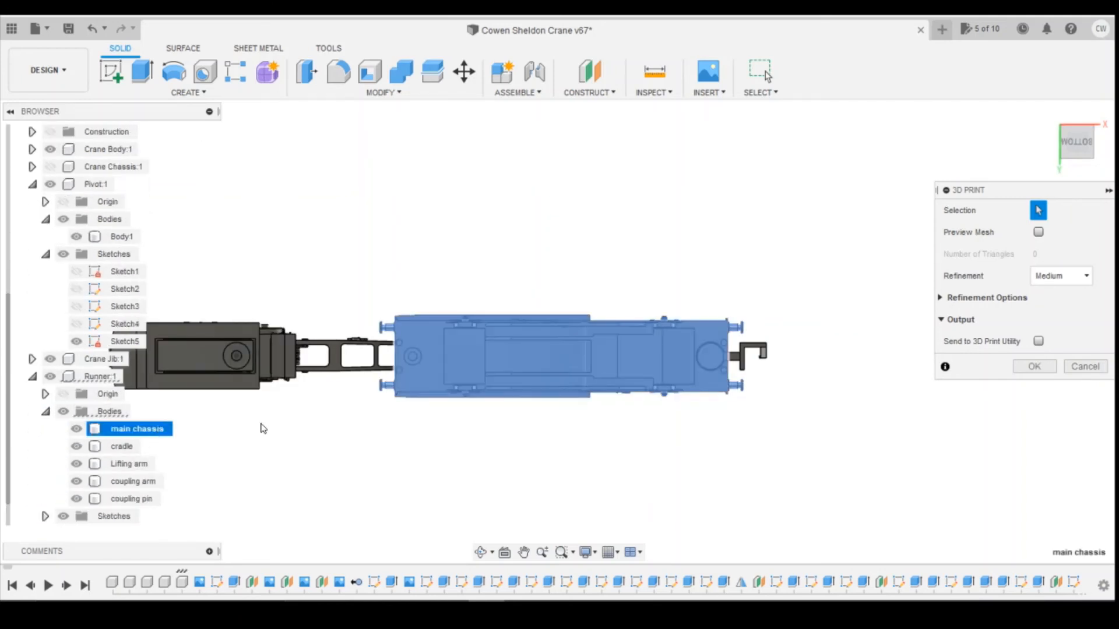
Step: Save the chassis STL over the existing "Runner chassis test2" file in the Print files folder
left_click(1034, 366)
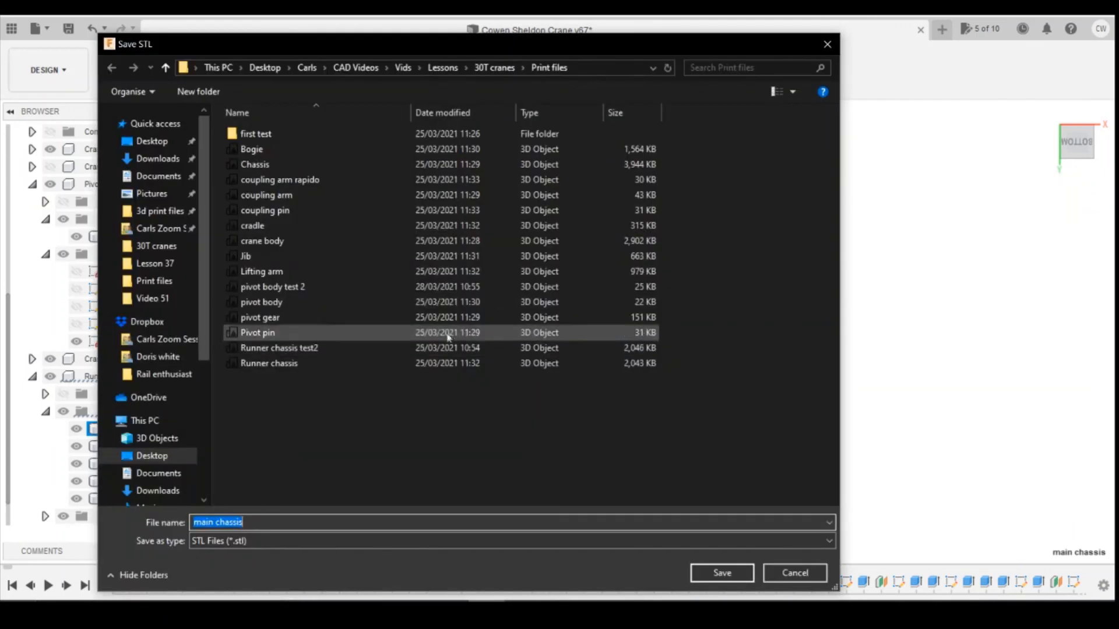
left_click(385, 346)
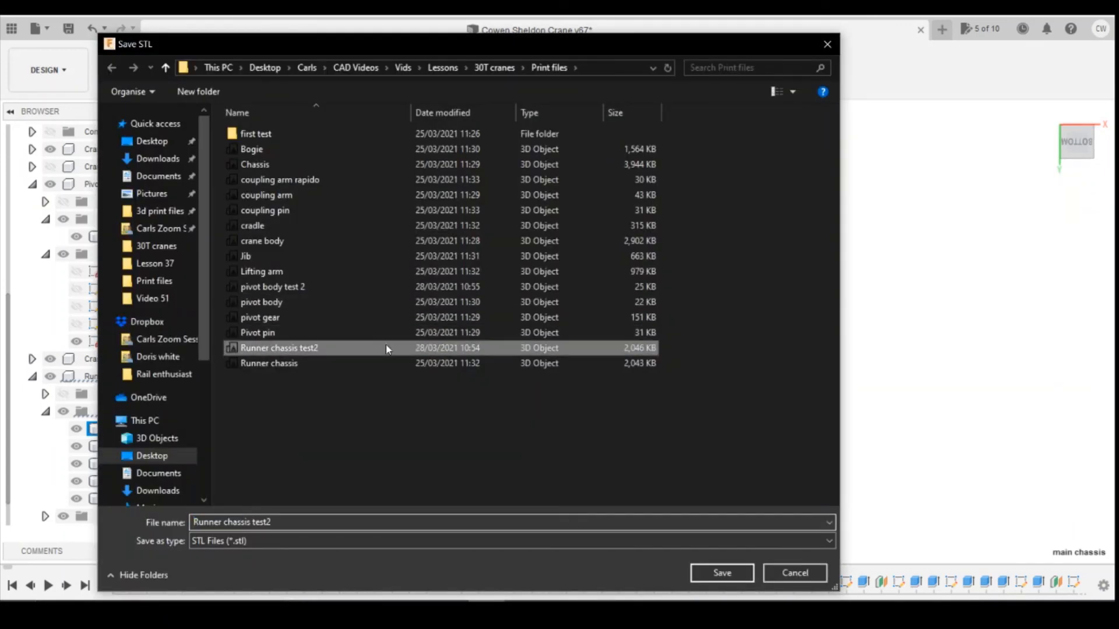
left_click(705, 574)
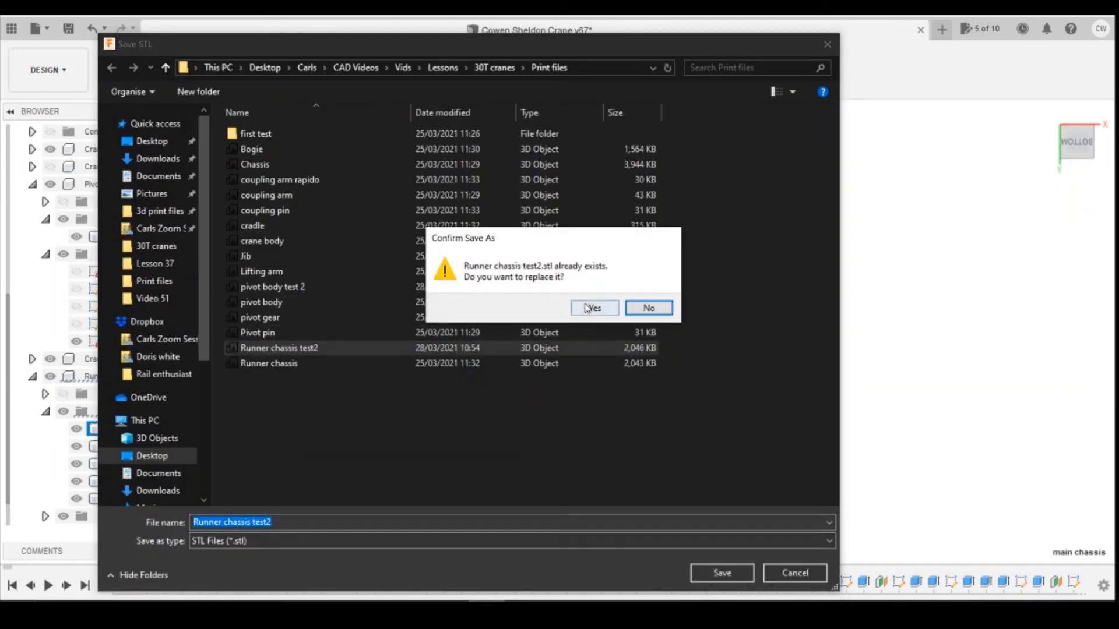
left_click(592, 308)
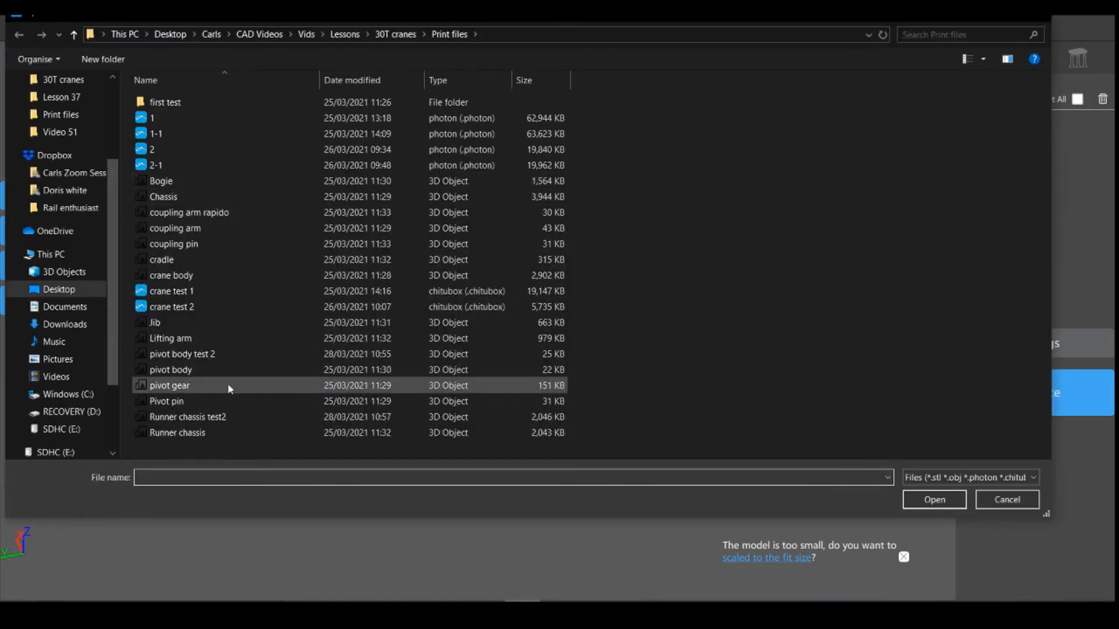
Step: In CHITUBOX, open "Runner chassis test2" from the Print files folder and rotate the model to 90° about Z
left_click(219, 417)
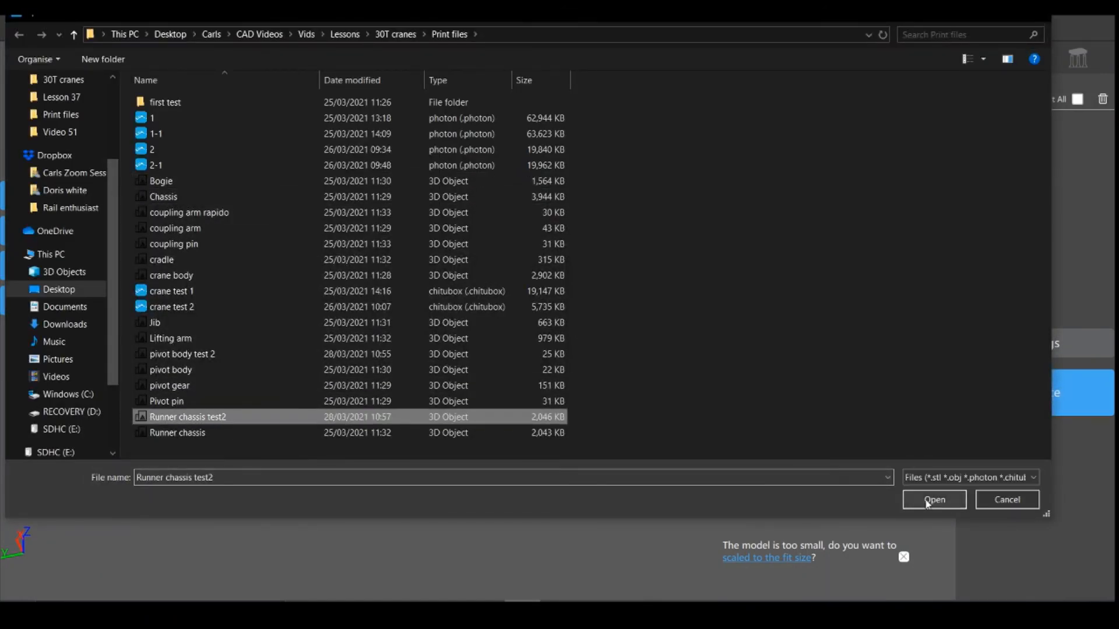
left_click(933, 499)
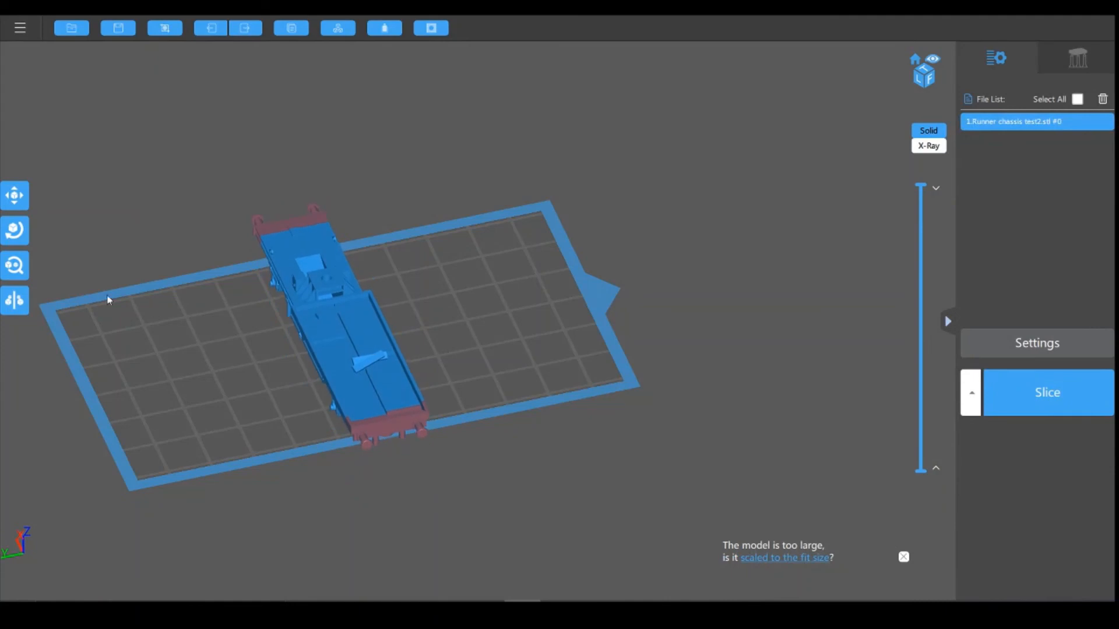
left_click(15, 229)
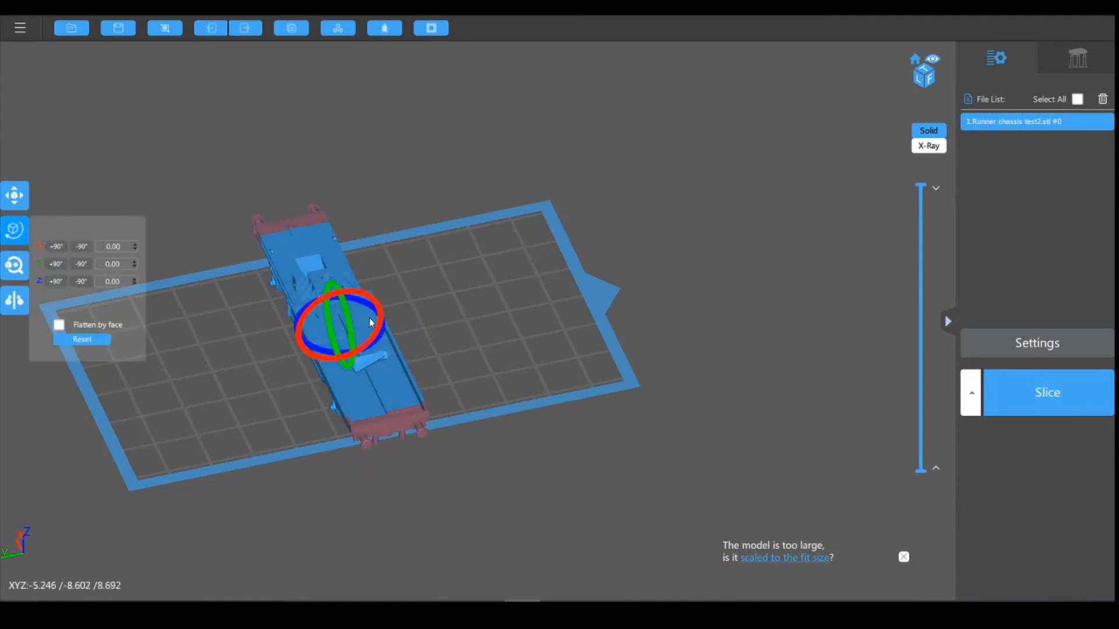
left_click_drag(381, 340, 297, 366)
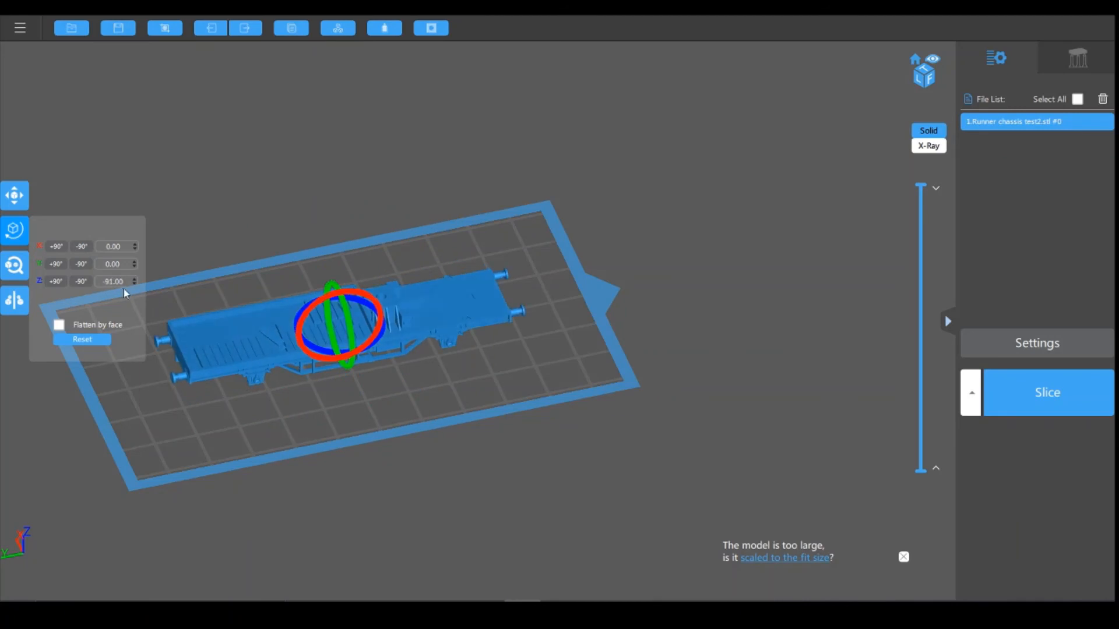
mouse_move(126, 283)
left_mouse_down()
mouse_move(88, 286)
mouse_move(144, 285)
left_mouse_up()
type("9")
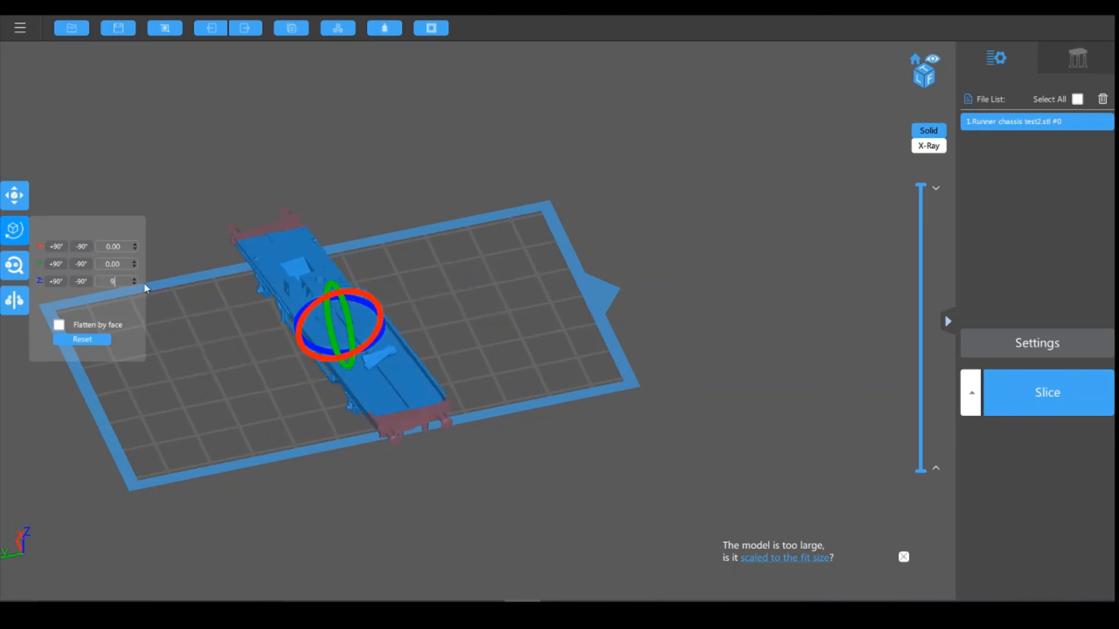
type("0")
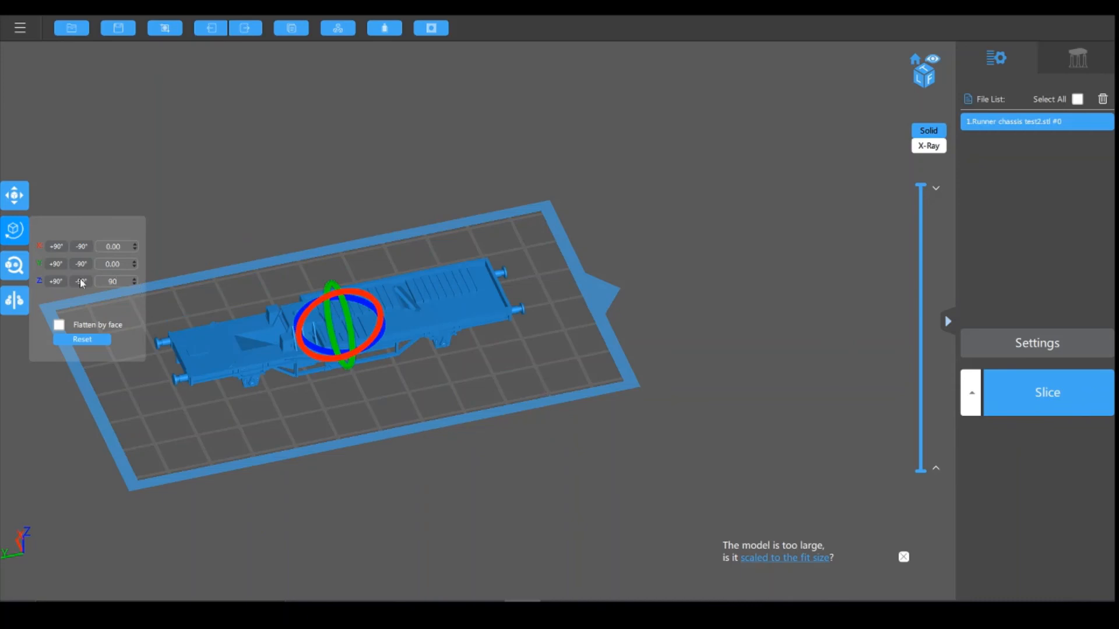
left_click(699, 379)
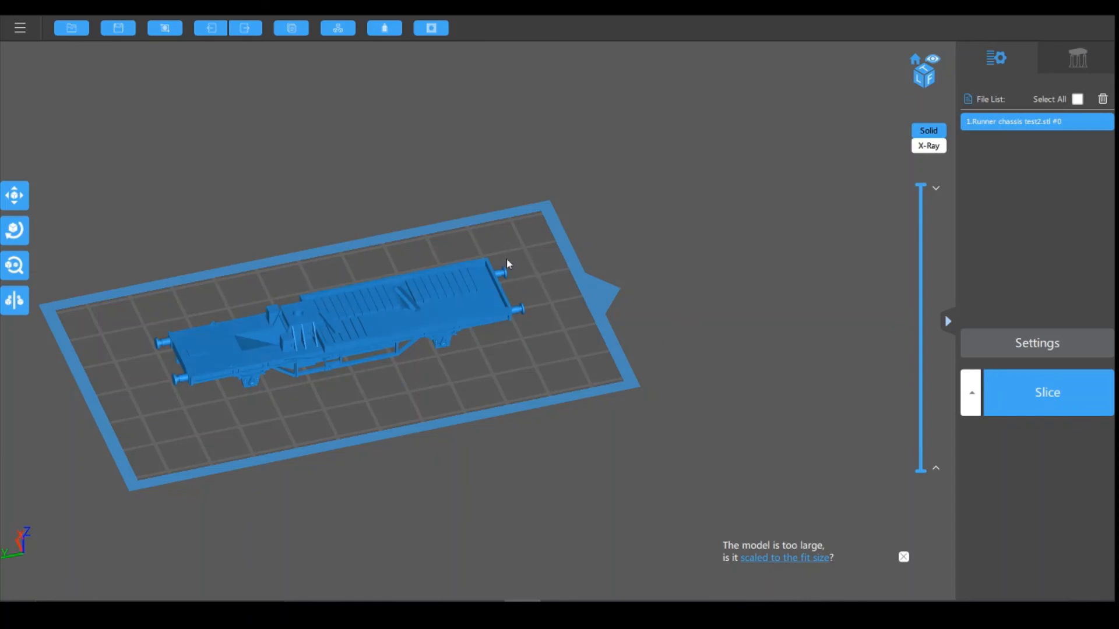
Step: Inspect the chassis's slatted deck and angled support blocks up close from above and from the side
mouse_move(602, 368)
left_mouse_down()
mouse_move(579, 369)
mouse_move(562, 340)
mouse_move(584, 357)
left_mouse_up()
right_click_drag(584, 357, 563, 340)
scroll(443, 362, "down", 3)
scroll(442, 362, "up", 9)
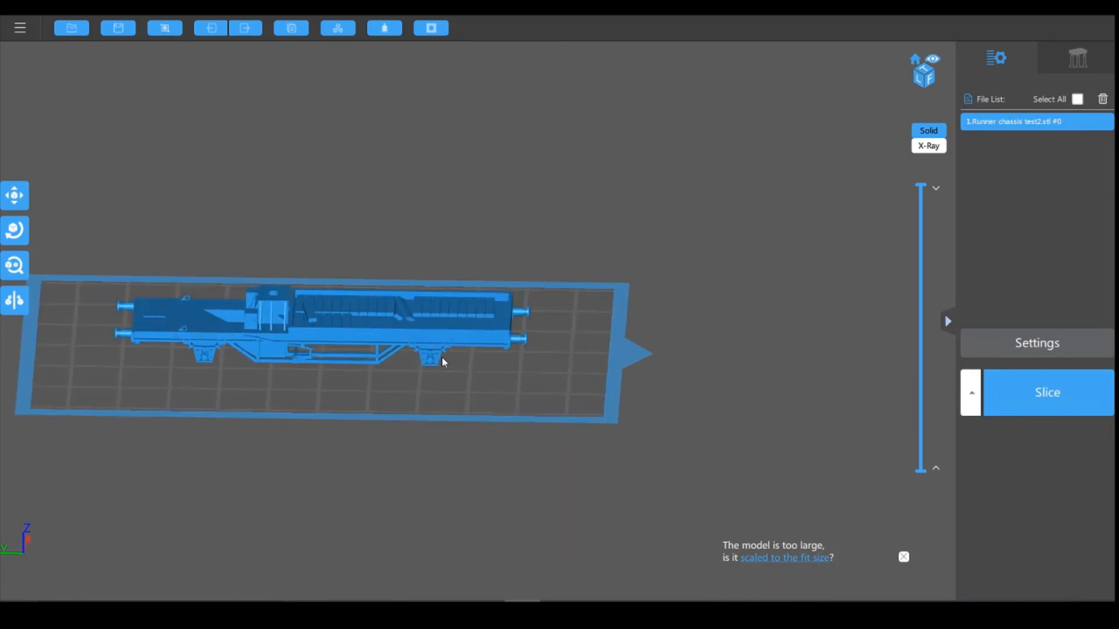
right_click_drag(560, 444, 558, 446)
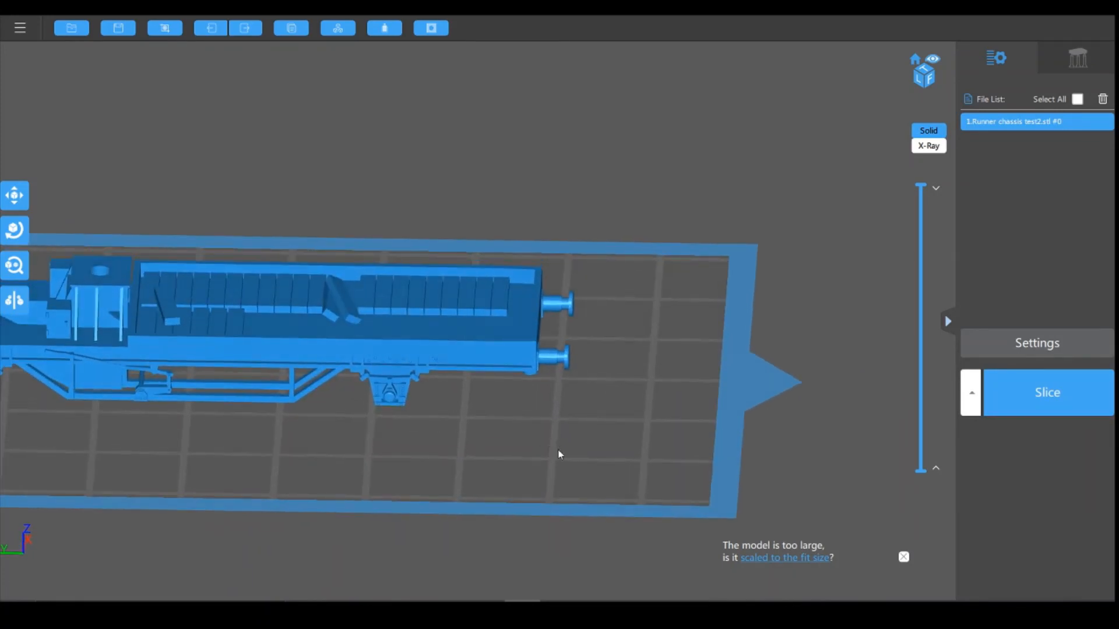
mouse_move(558, 451)
left_mouse_down()
mouse_move(787, 450)
mouse_move(571, 462)
left_mouse_up()
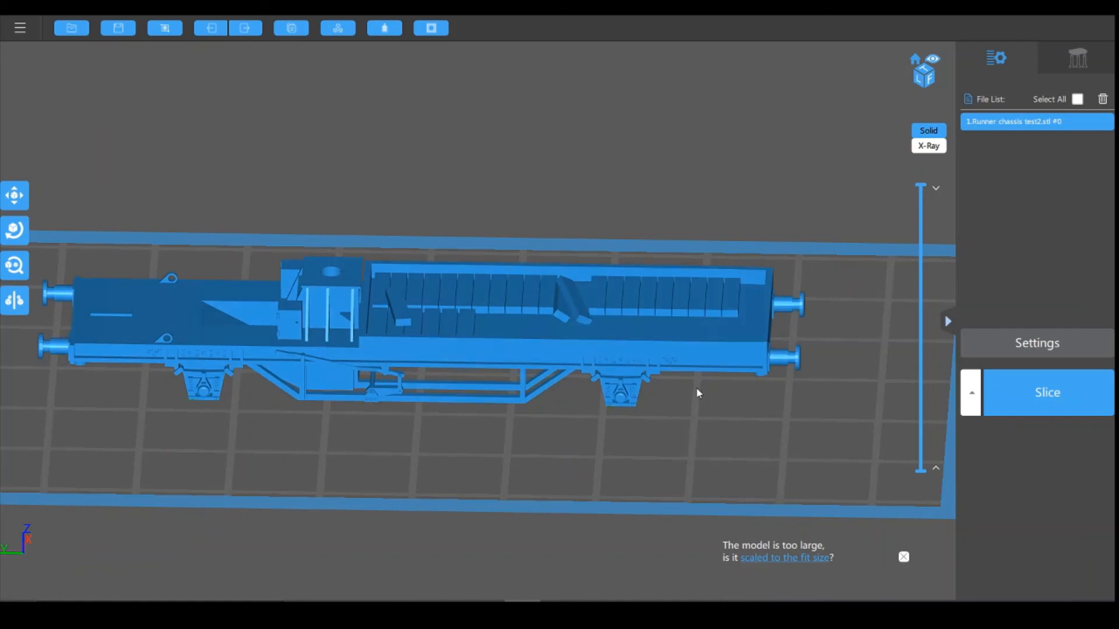
scroll(583, 332, "down", 3)
scroll(568, 333, "up", 5)
scroll(564, 327, "up", 5)
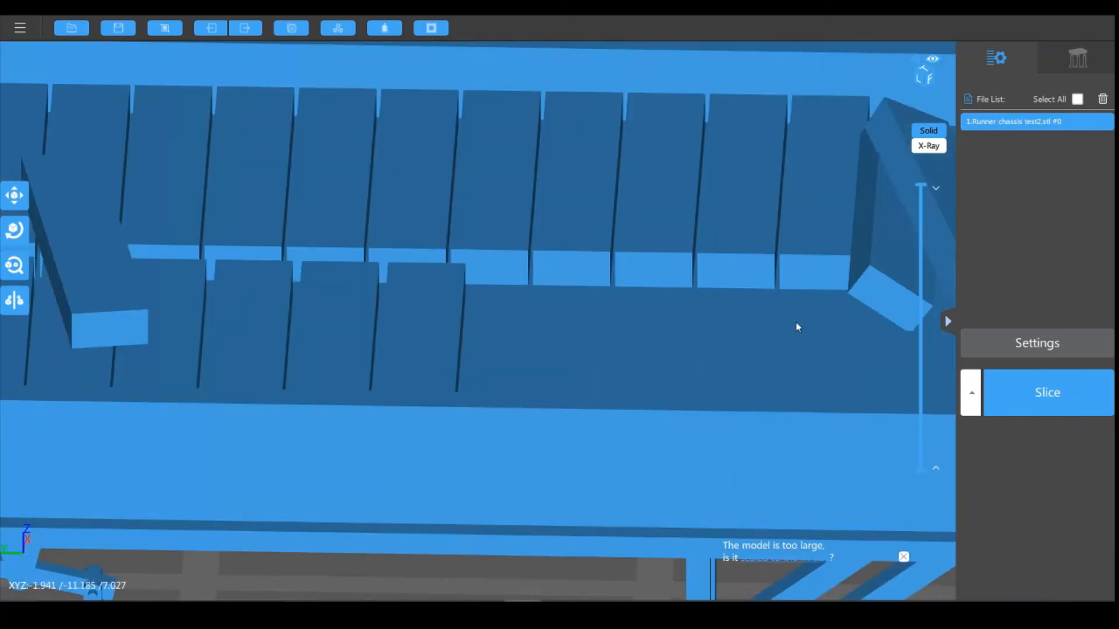
scroll(482, 325, "down", 2)
left_click_drag(807, 339, 750, 344)
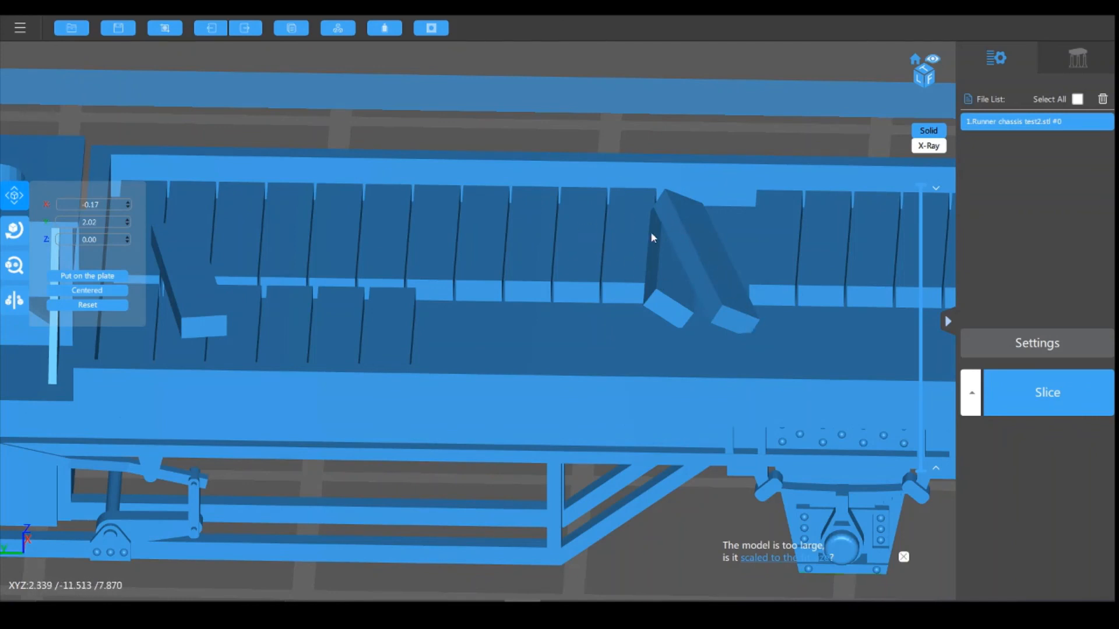
right_click_drag(711, 354, 734, 333)
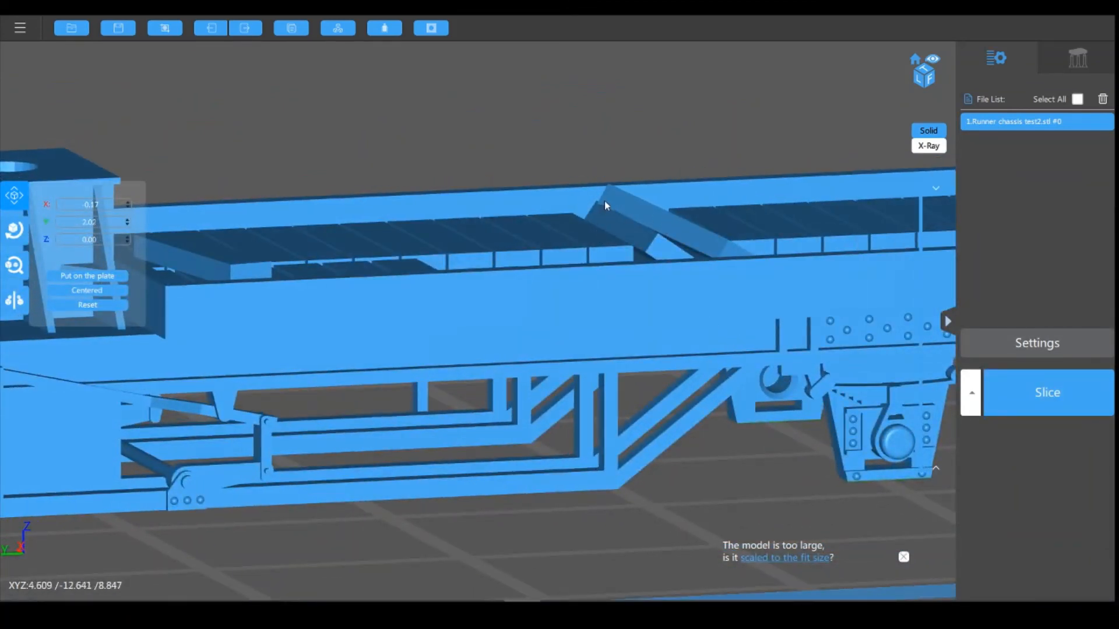
right_click_drag(698, 233, 676, 272)
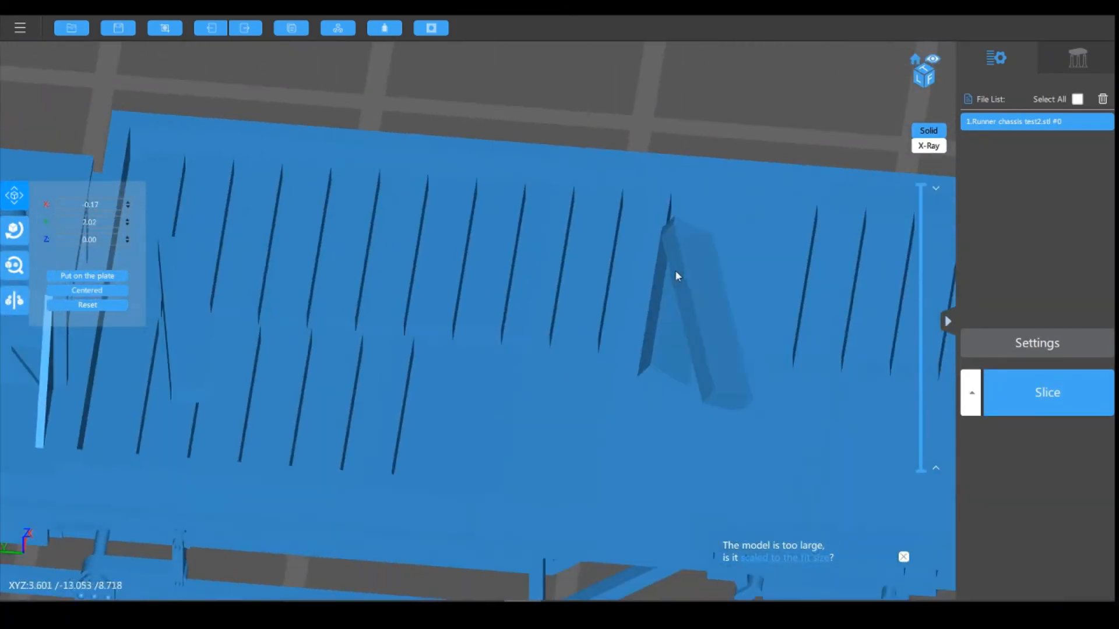
right_click_drag(765, 380, 756, 355)
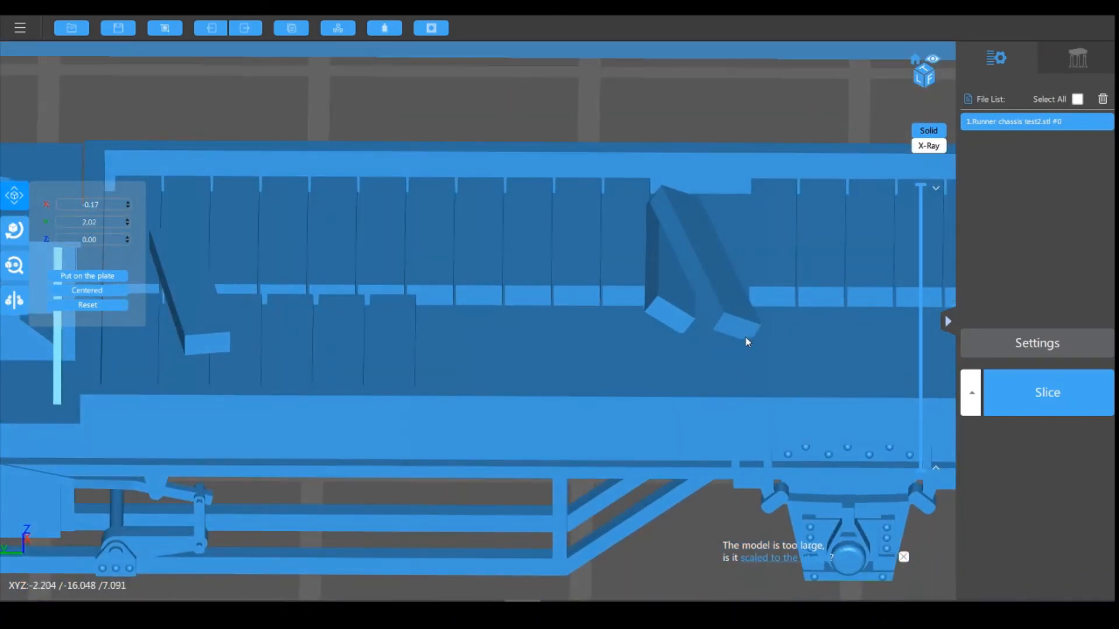
middle_click_drag(756, 366, 818, 340)
Step: Examine the chassis's pivot tower, side cabinets and underframe linkage from several angles
right_click_drag(744, 295, 431, 92)
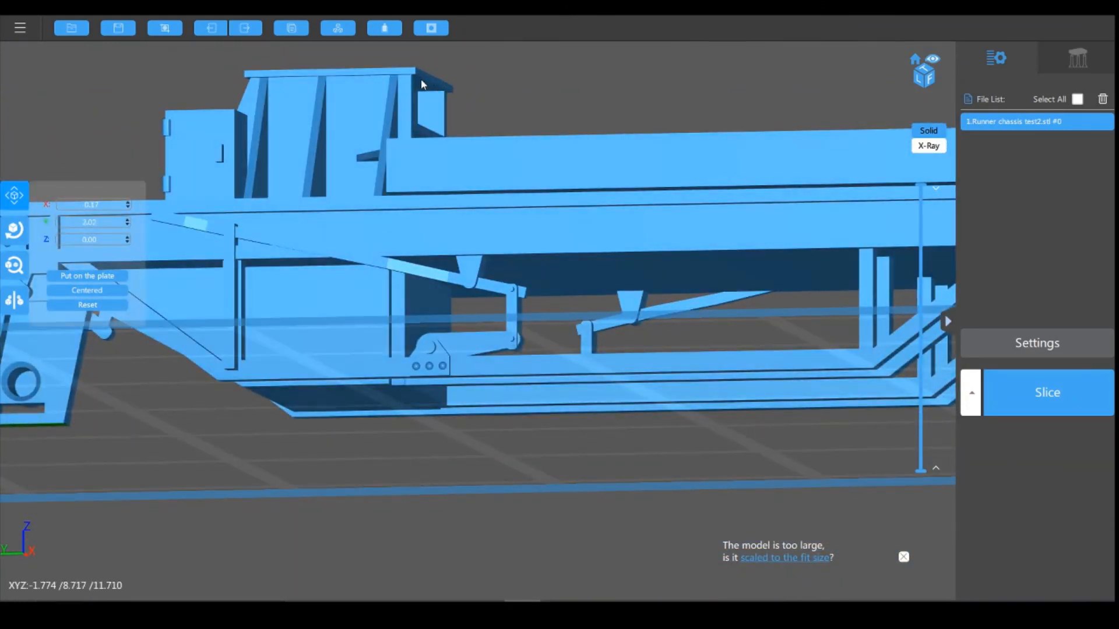
mouse_move(418, 83)
right_mouse_down()
mouse_move(427, 94)
mouse_move(434, 74)
mouse_move(414, 77)
right_mouse_up()
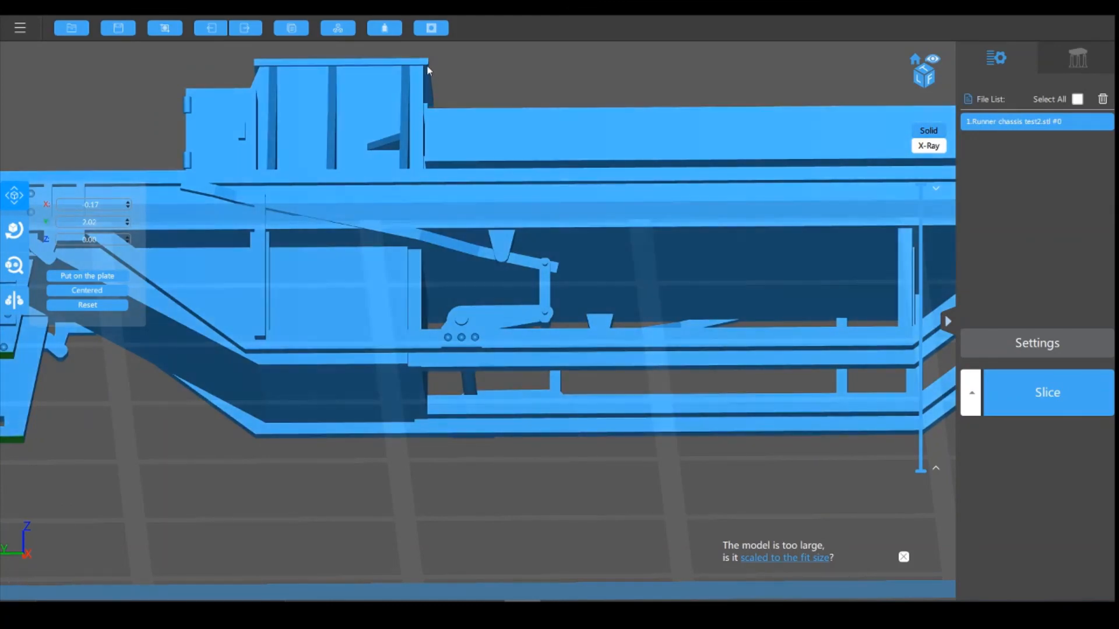
right_click_drag(431, 74, 563, 100)
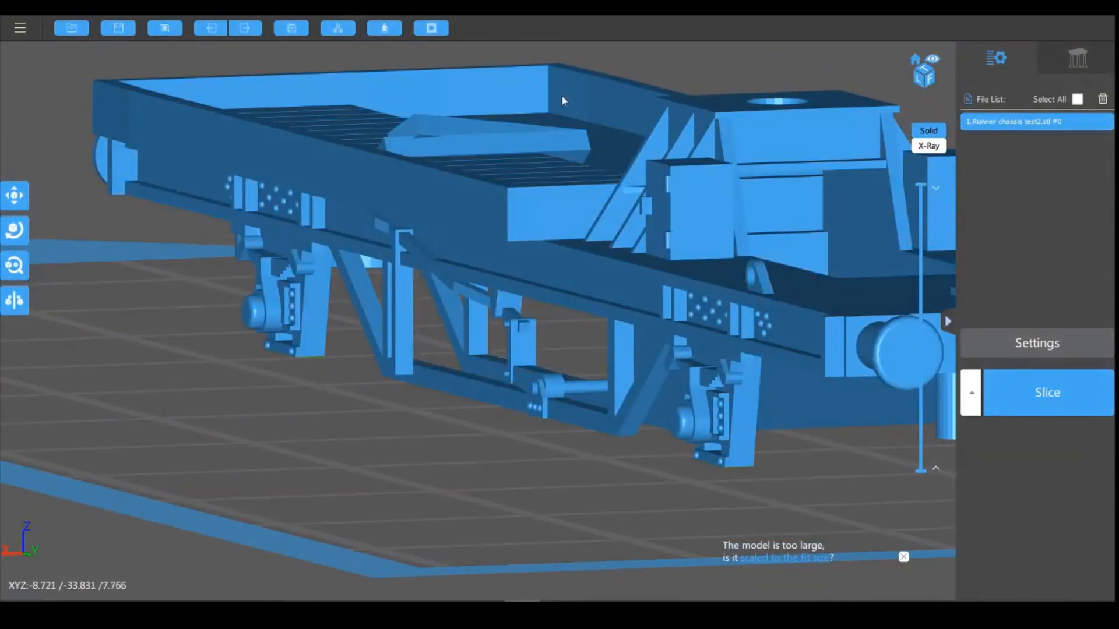
right_click_drag(682, 185, 534, 224)
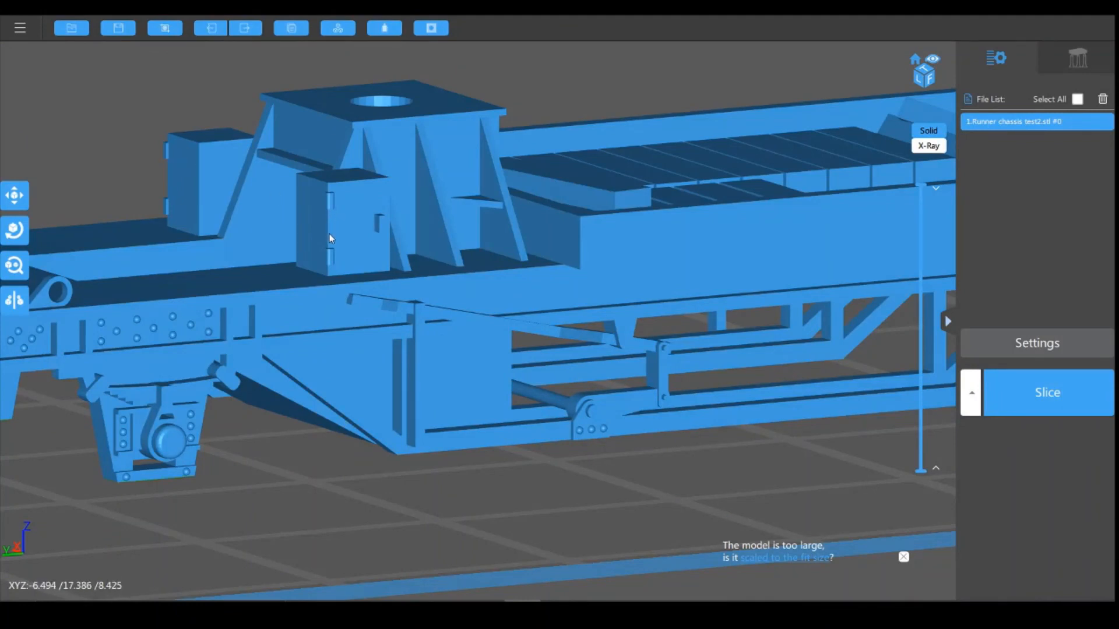
right_click_drag(421, 246, 386, 243)
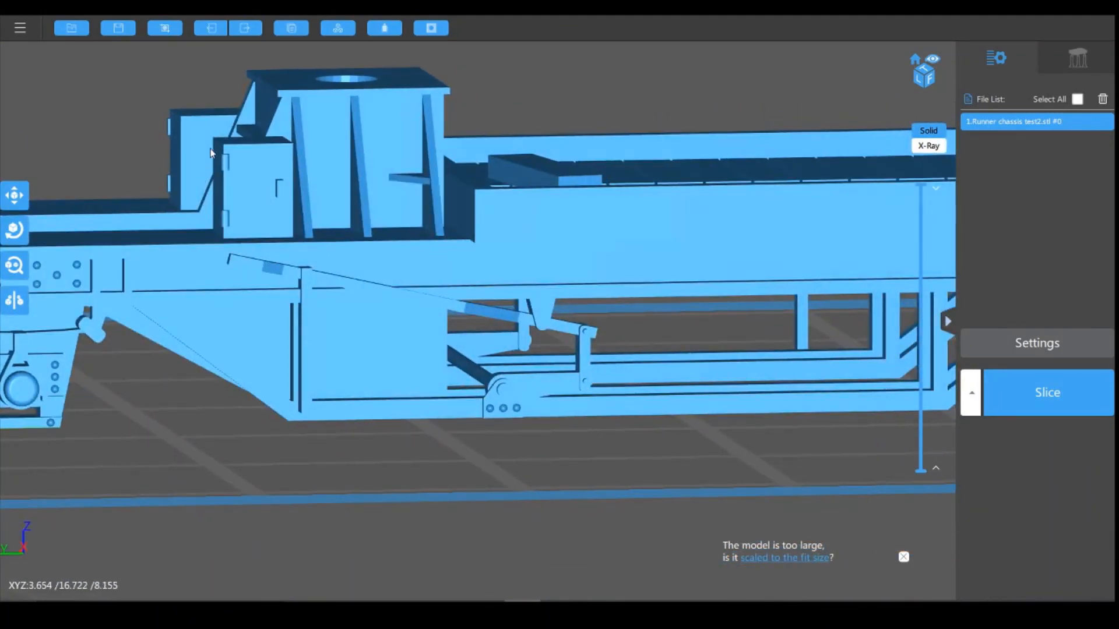
right_click_drag(295, 192, 167, 122)
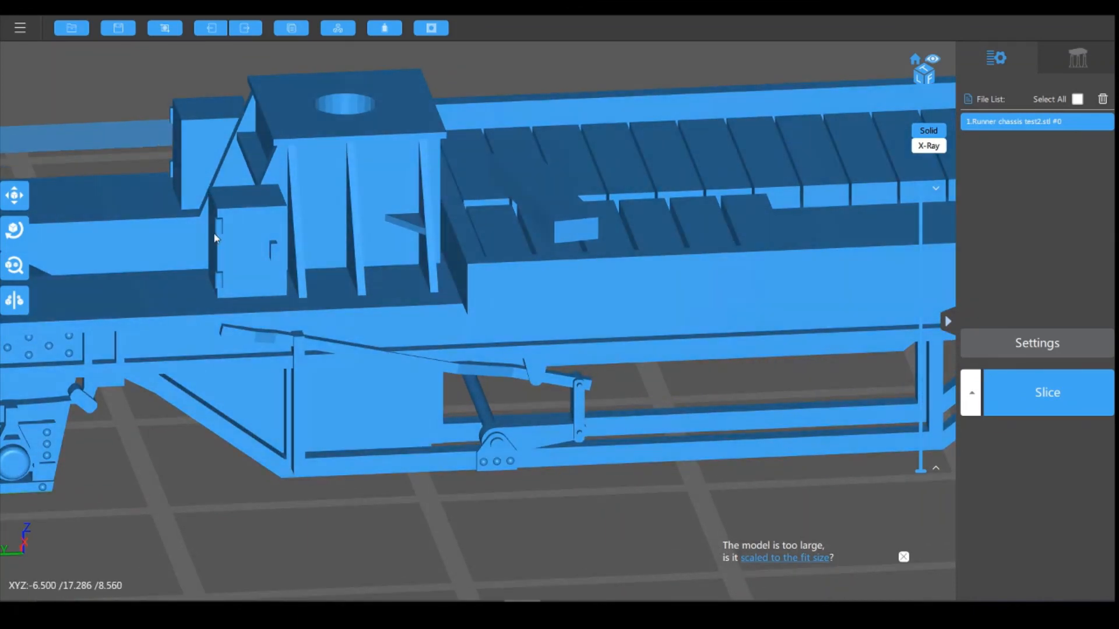
scroll(568, 337, "down", 10)
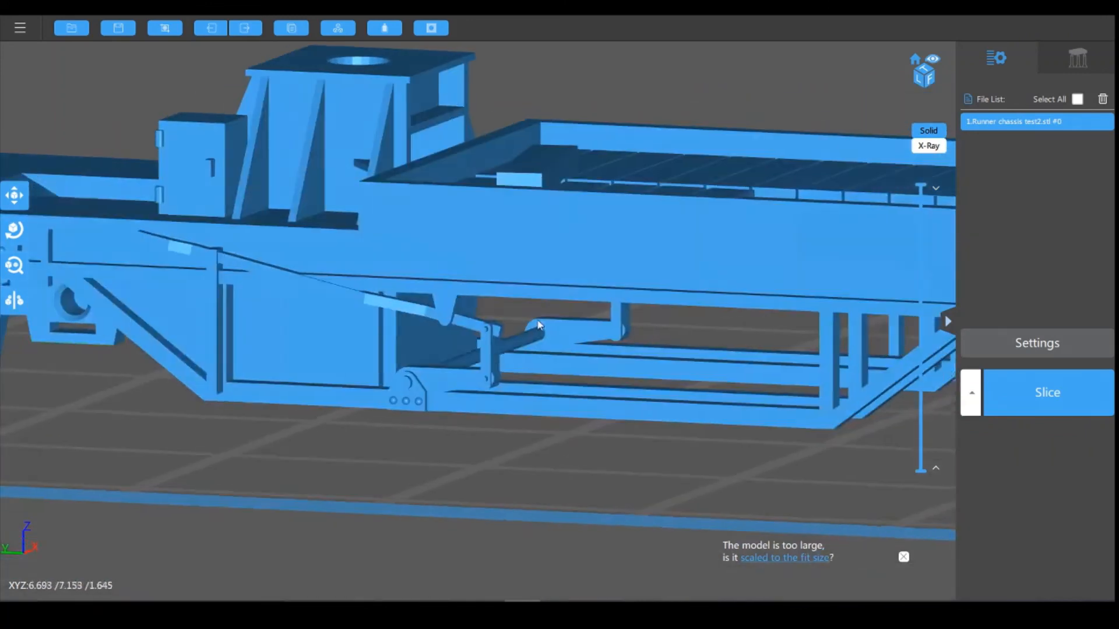
right_click_drag(684, 381, 686, 390)
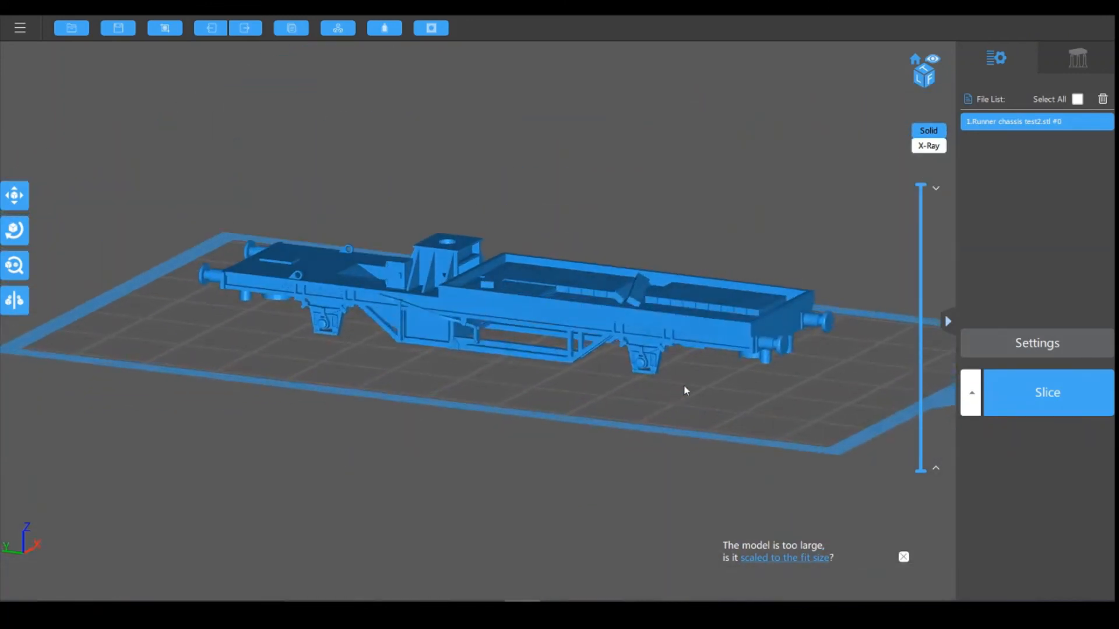
Step: Tilt the Runner chassis model to 33° about the X axis for printing
key("r")
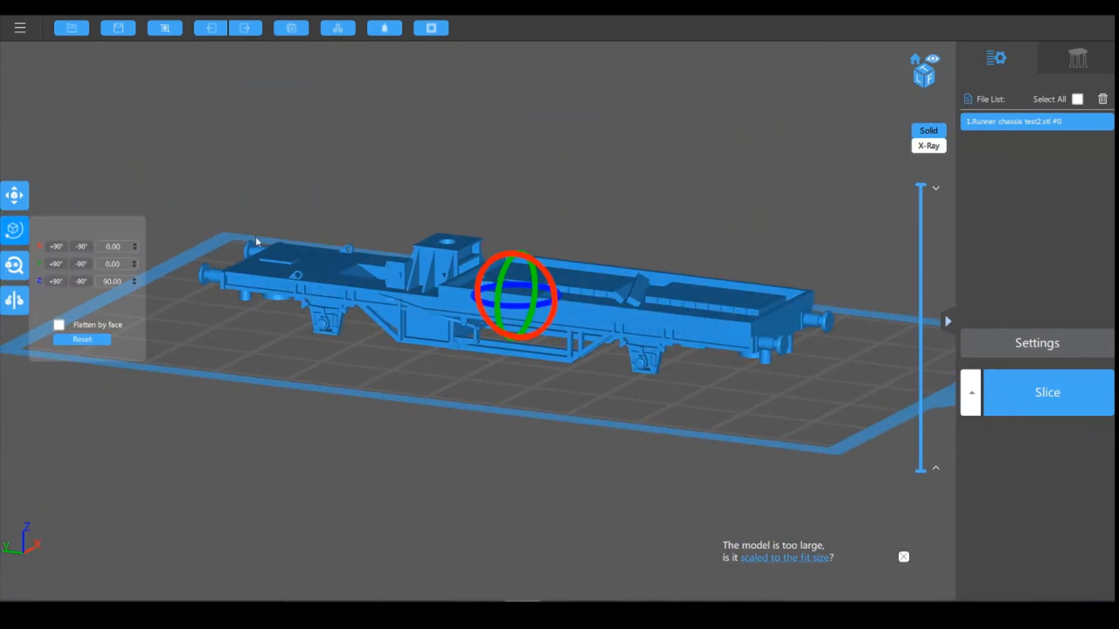
left_click_drag(541, 271, 554, 275)
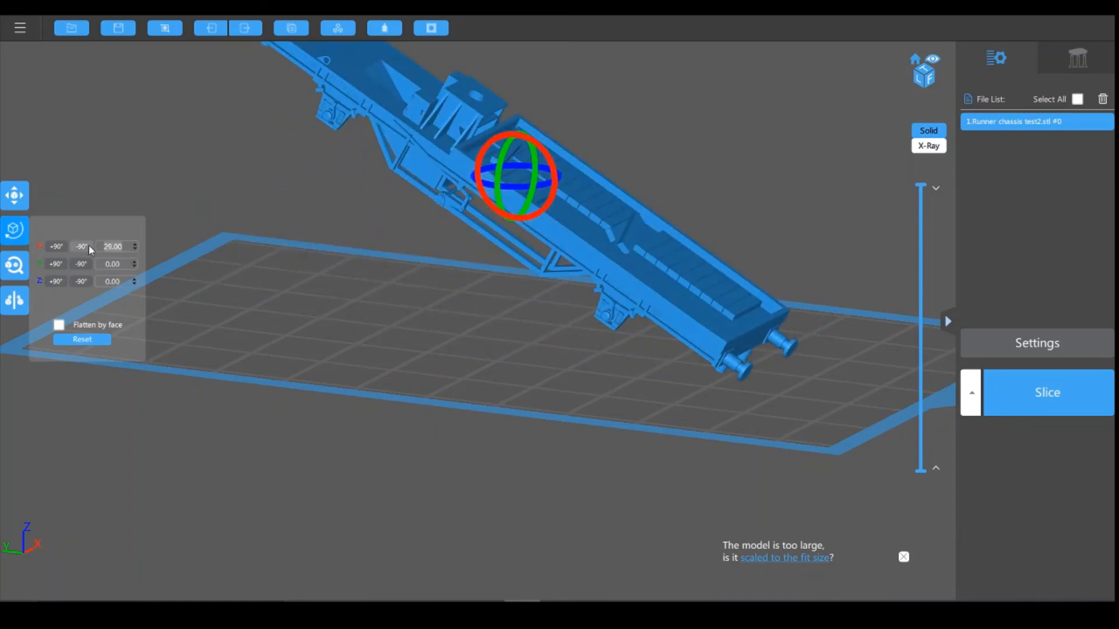
type("33")
scroll(415, 385, "up", 2)
left_click(436, 390)
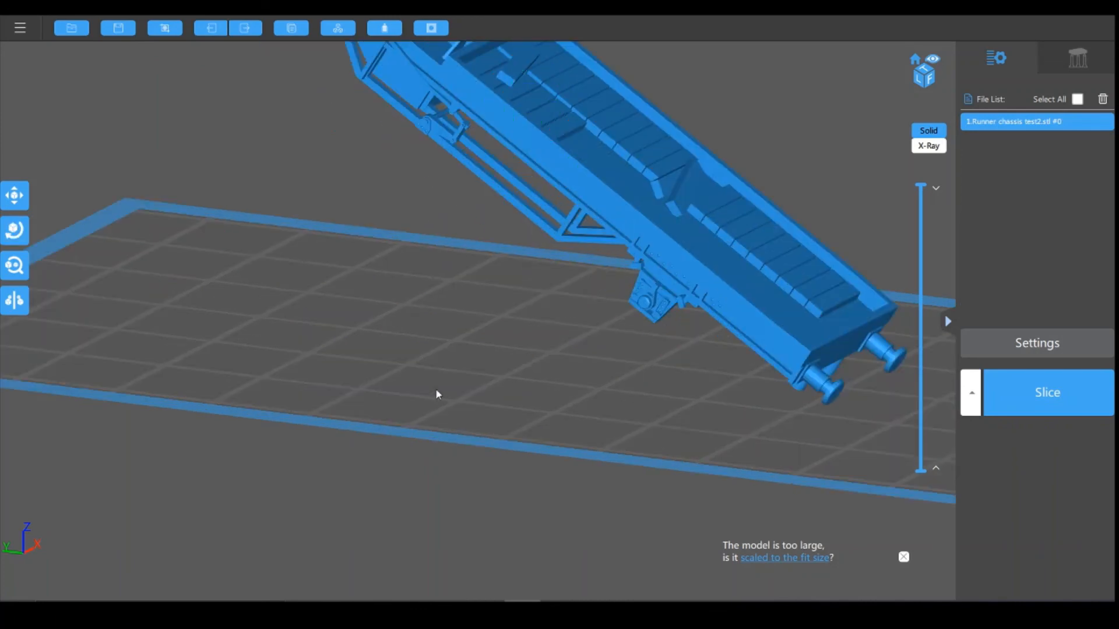
Step: Bring up the support settings and examine the tilted chassis's deck, buffers and underside from above and below
scroll(430, 389, "up", 4)
scroll(408, 378, "down", 6)
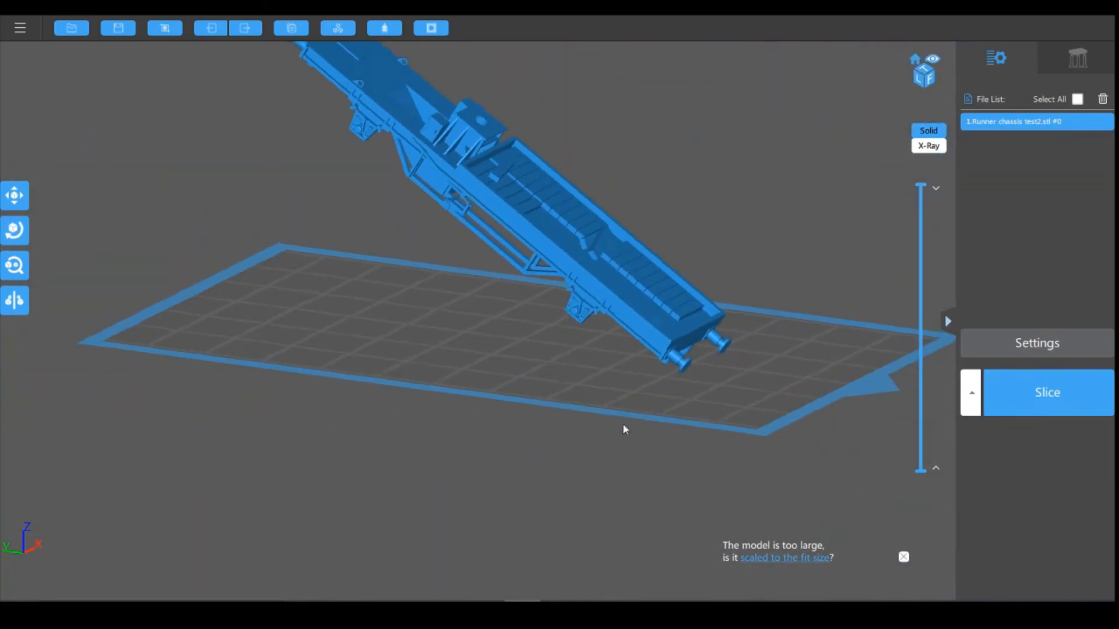
left_click_drag(623, 429, 656, 387)
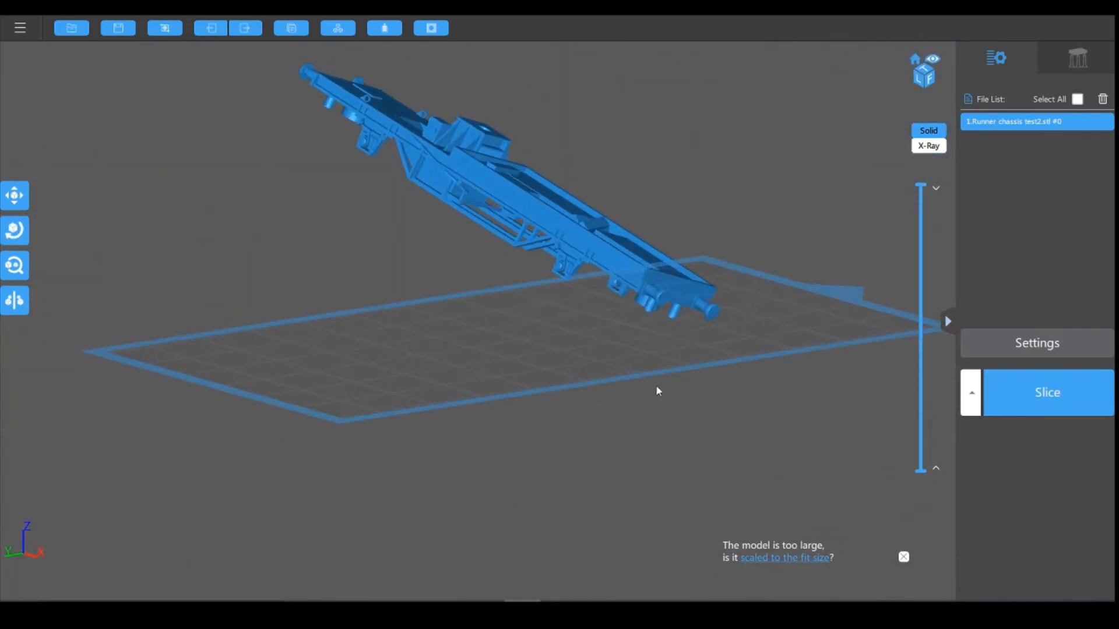
left_click(1077, 58)
left_click_drag(784, 343, 815, 403)
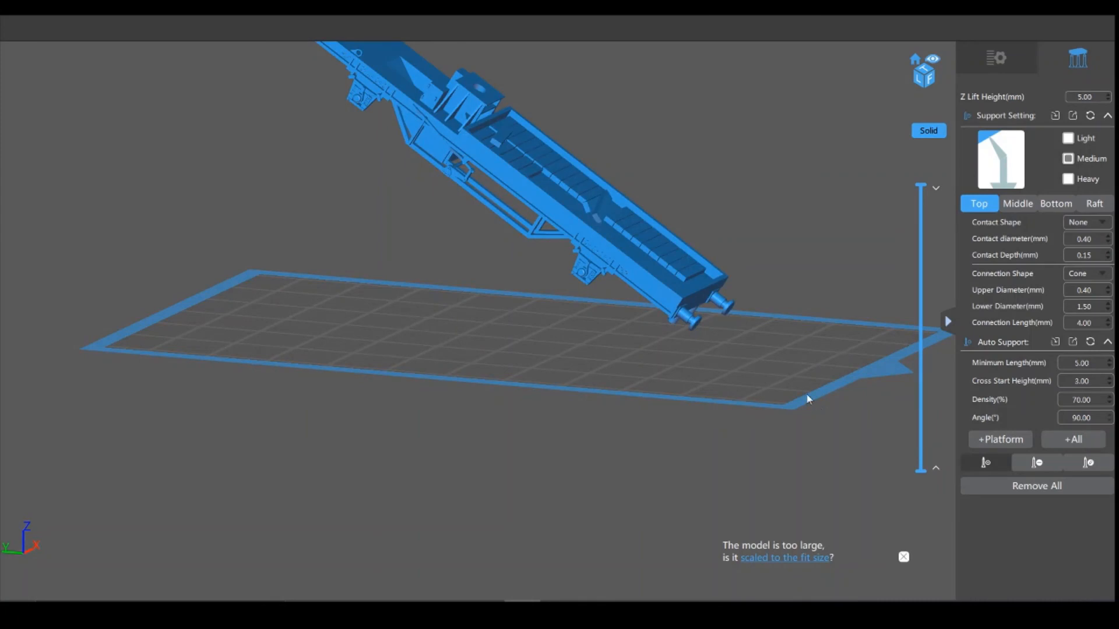
left_click_drag(803, 406, 782, 288)
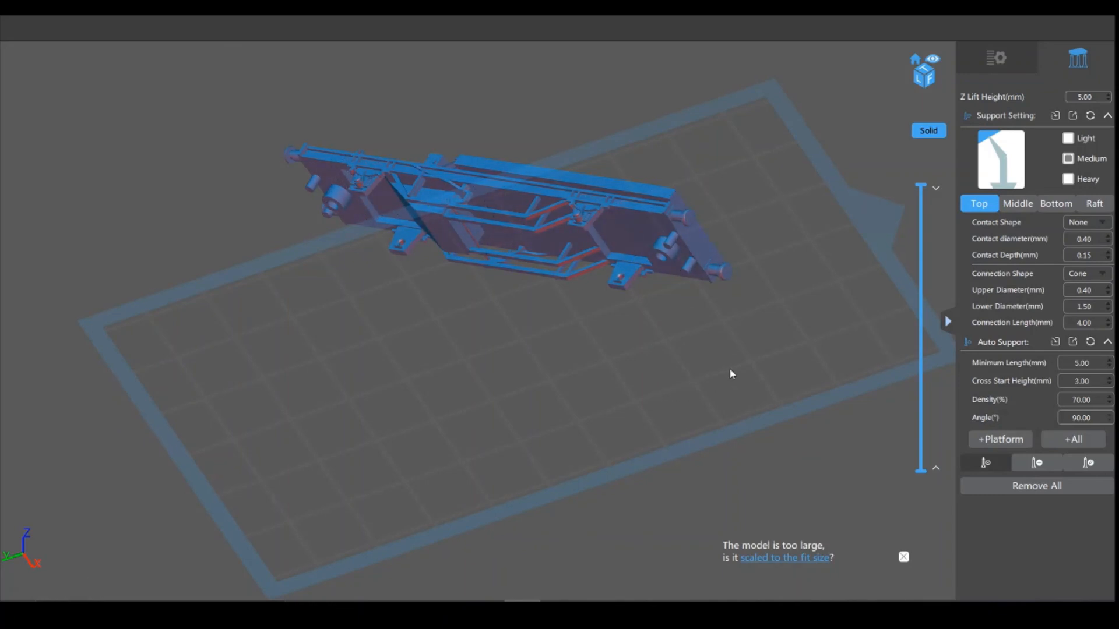
left_click_drag(733, 374, 722, 429)
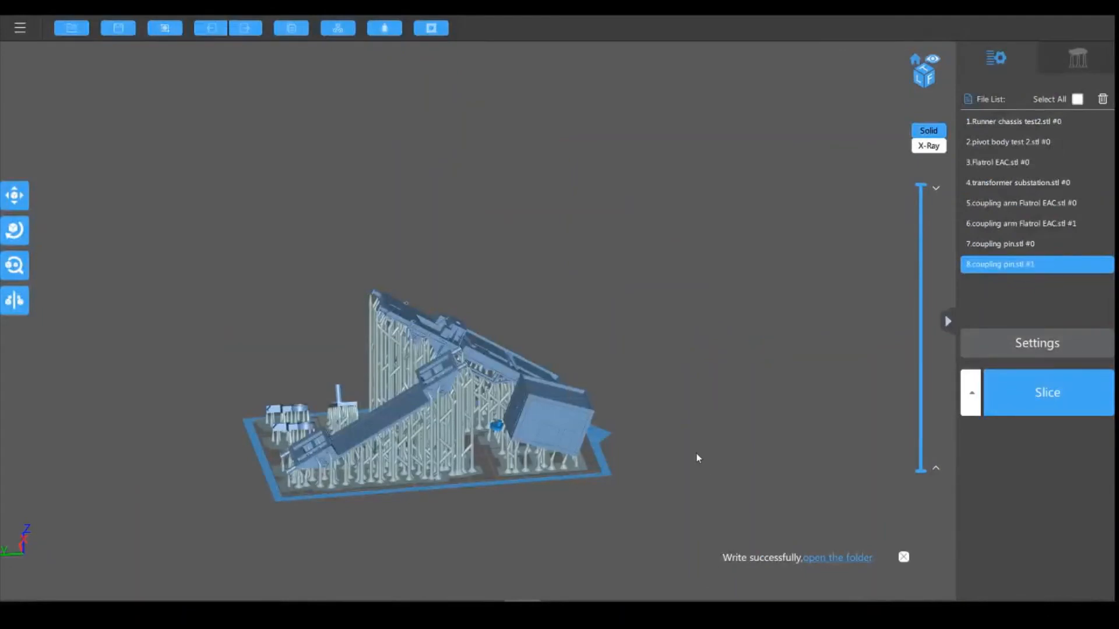
Step: Examine the supported print layout with the chassis, pivot body, Flatrol EAC, transformer substation, coupling arms and pins from all sides
left_click_drag(734, 444, 573, 406)
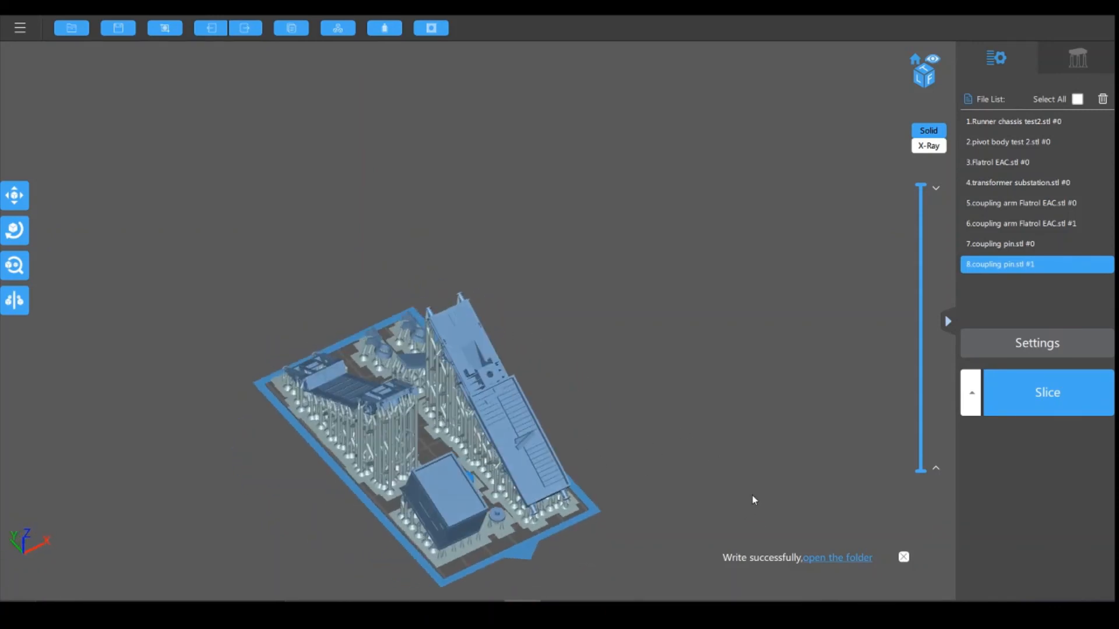
left_click_drag(753, 500, 795, 473)
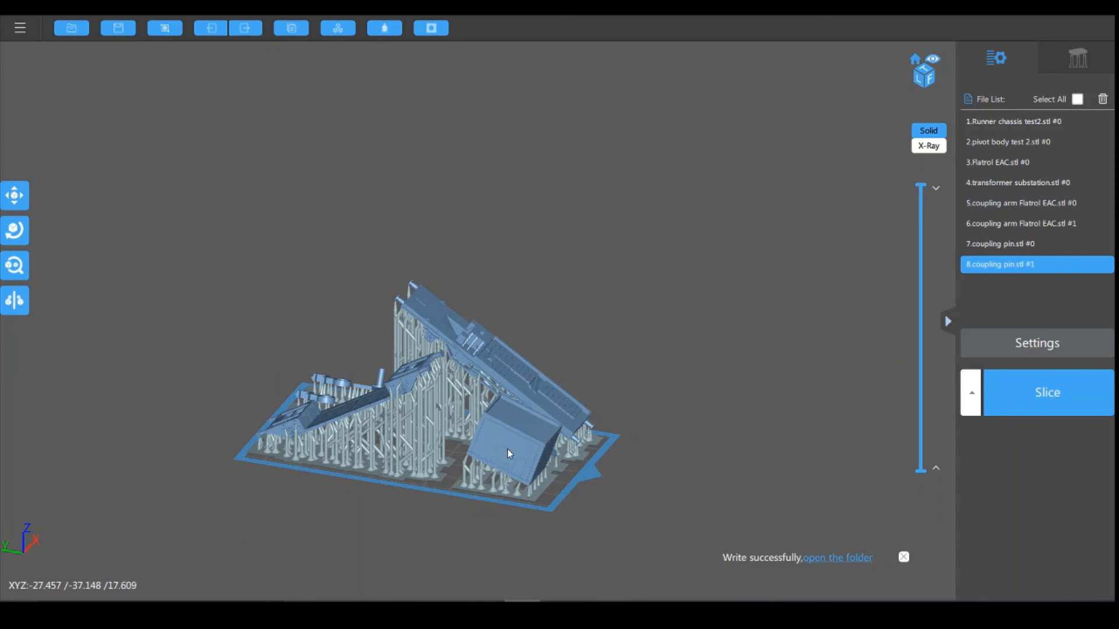
left_click_drag(667, 472, 765, 512)
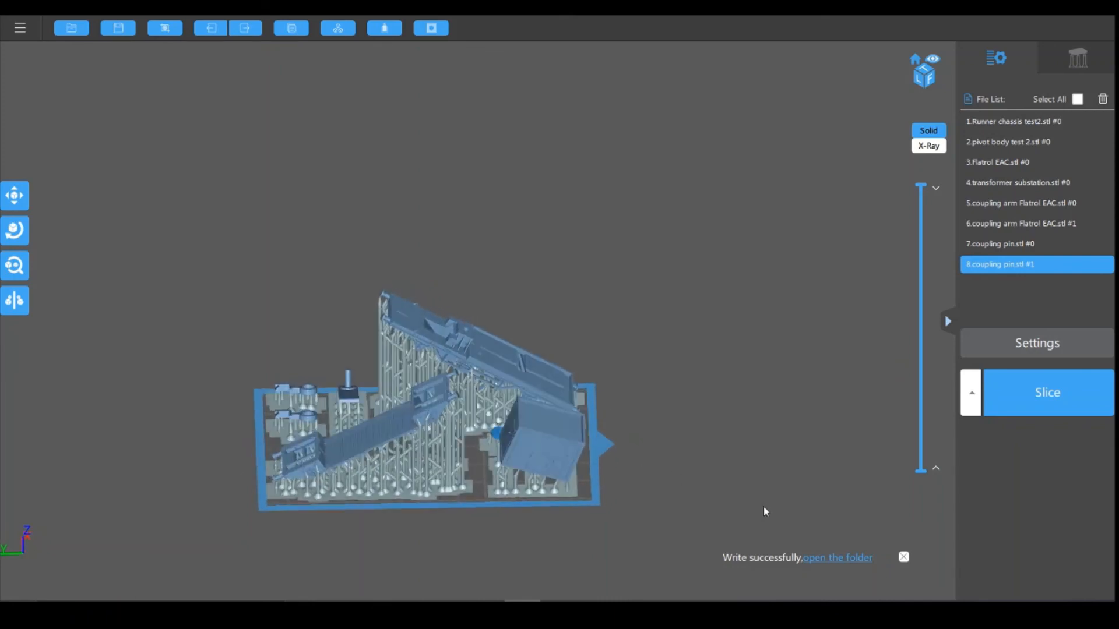
right_click_drag(763, 507, 777, 524)
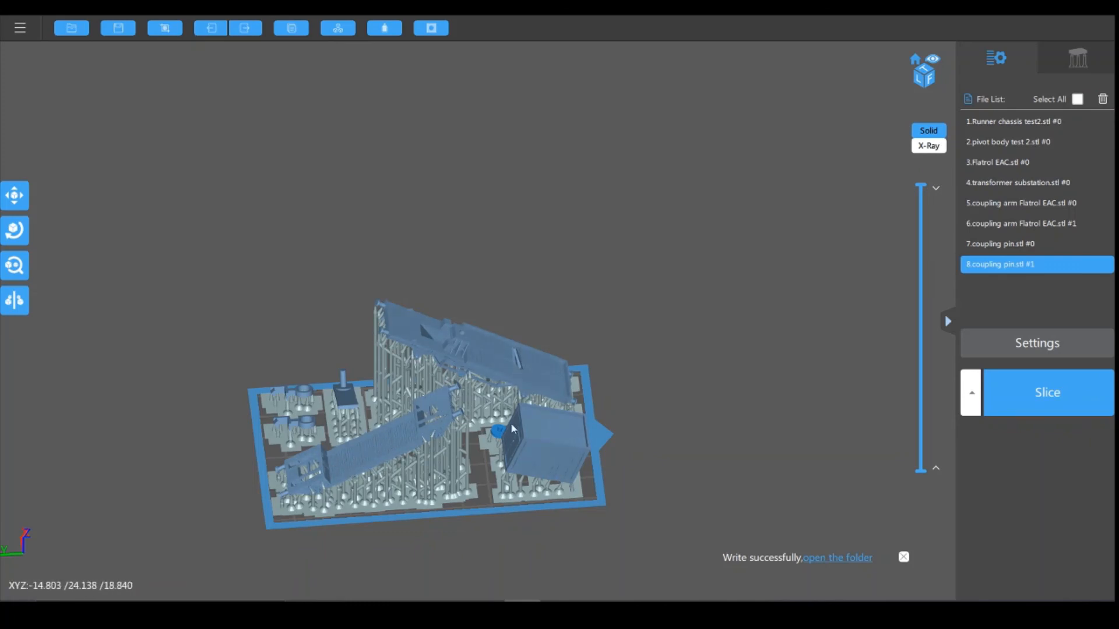
left_click_drag(691, 450, 804, 443)
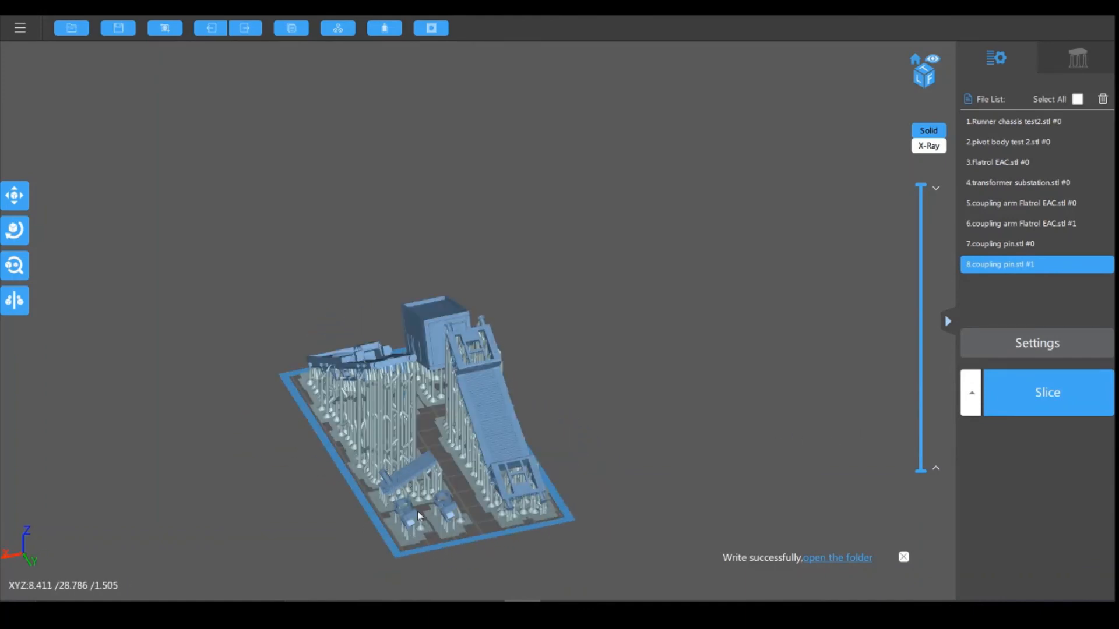
left_click_drag(690, 429, 667, 432)
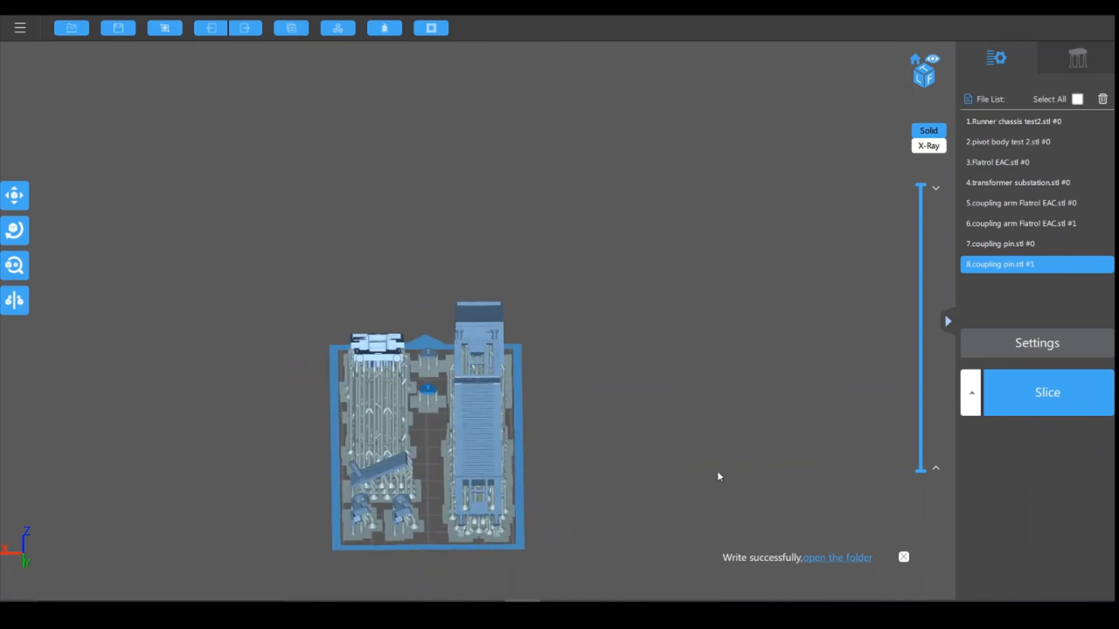
left_click_drag(717, 474, 492, 500)
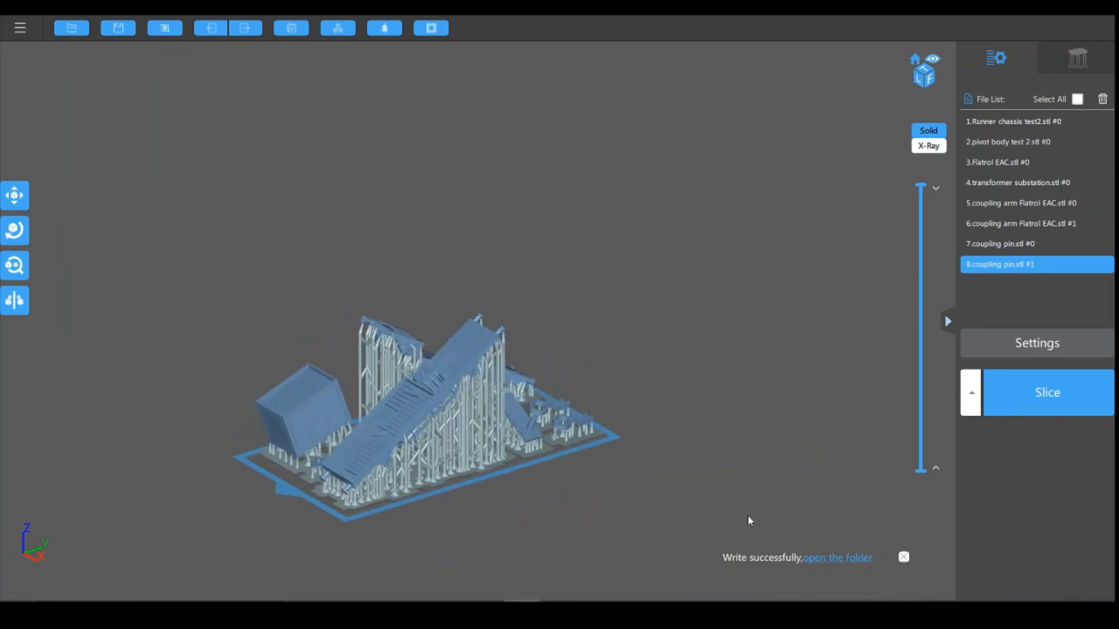